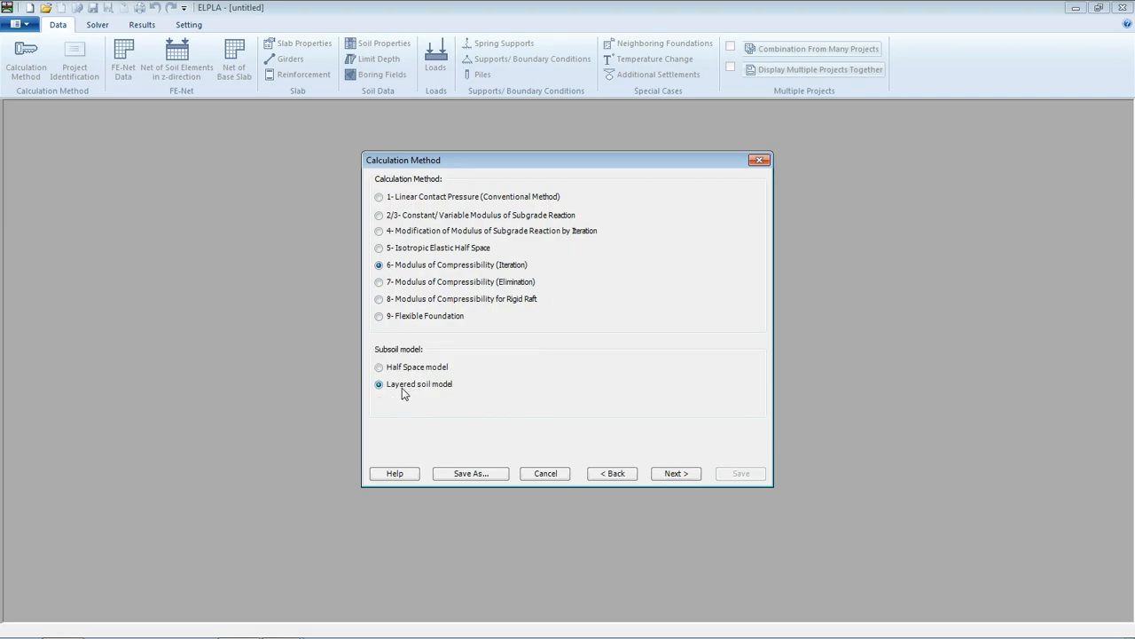
Accept the layered soil model and the unsymmetrical system, leaving all additional calculation options unselected.
{"action": "left_click", "coordinate": [676, 475]}
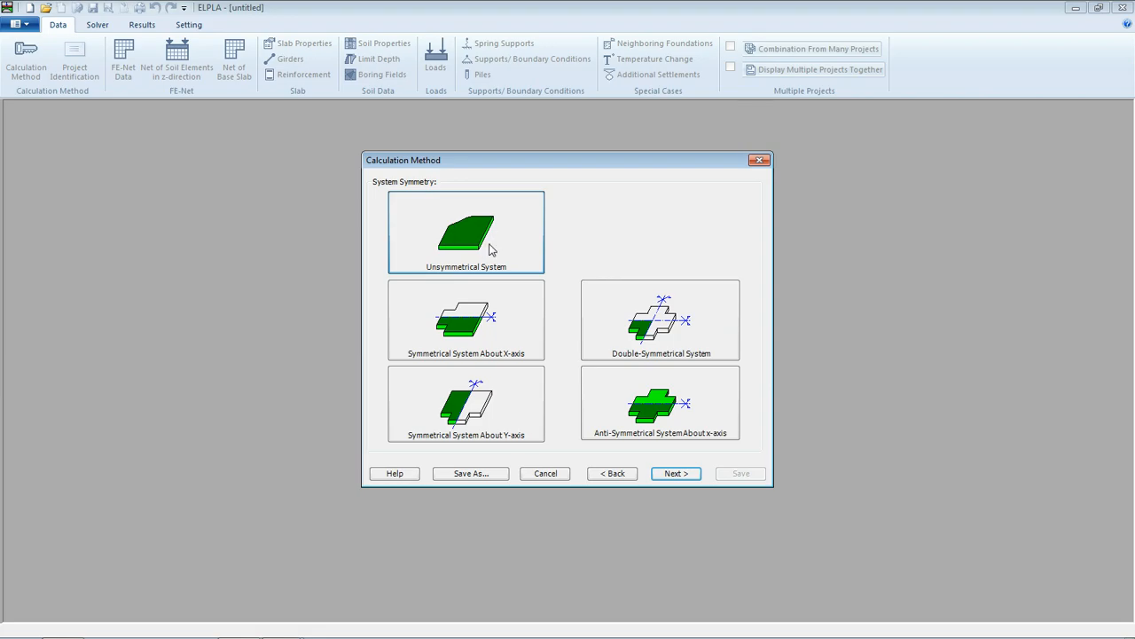
{"action": "left_click", "coordinate": [676, 475]}
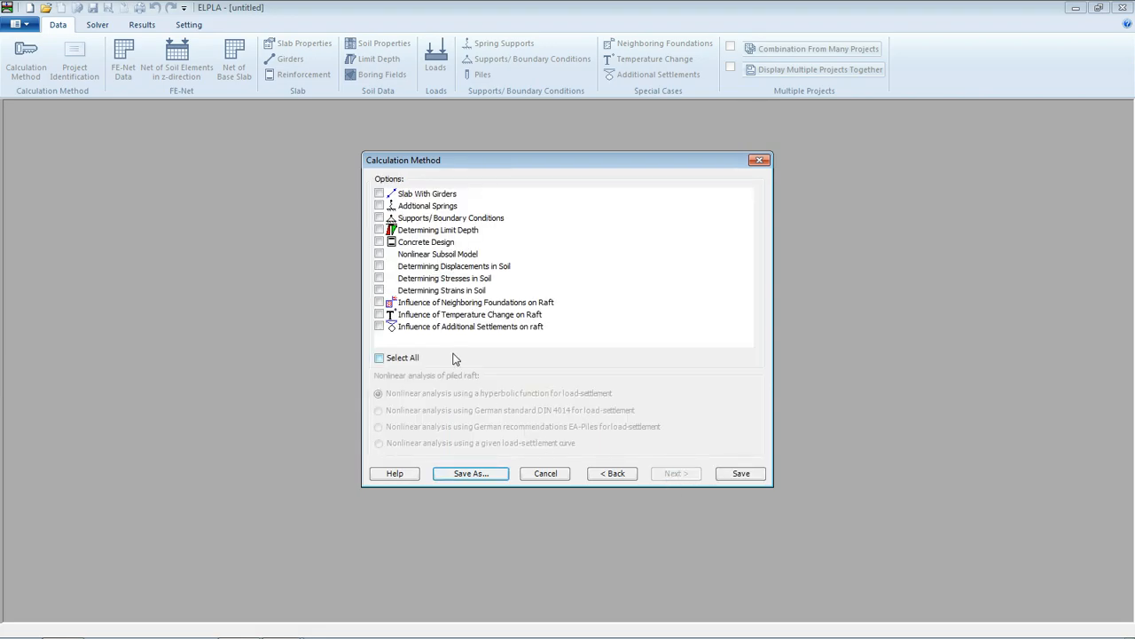
{"action": "left_click", "coordinate": [389, 195]}
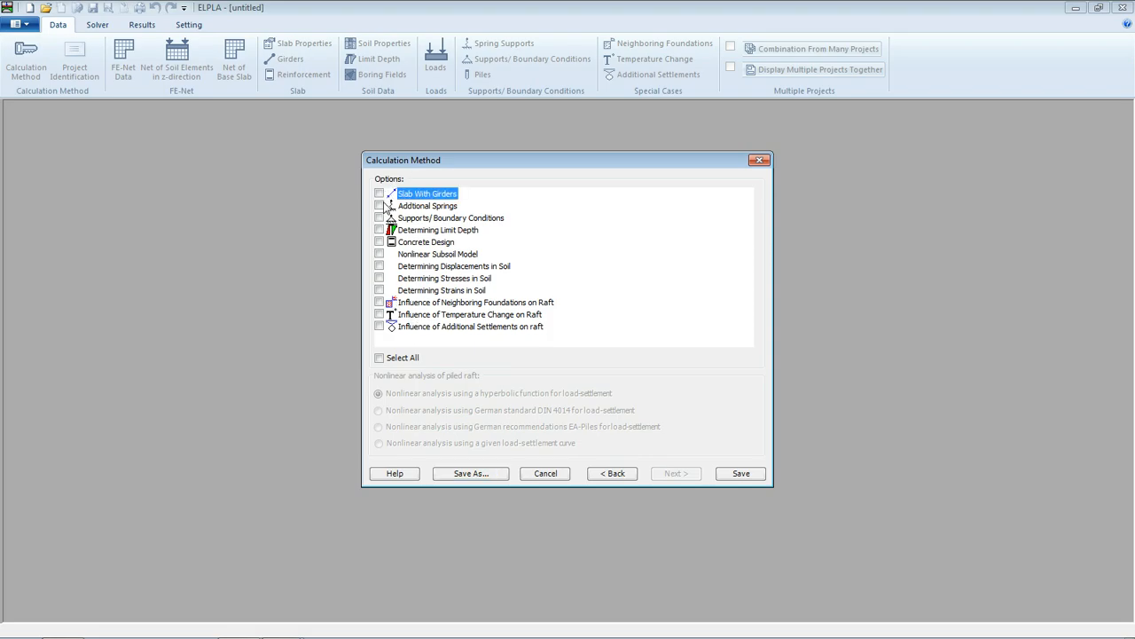
{"action": "left_click", "coordinate": [388, 325]}
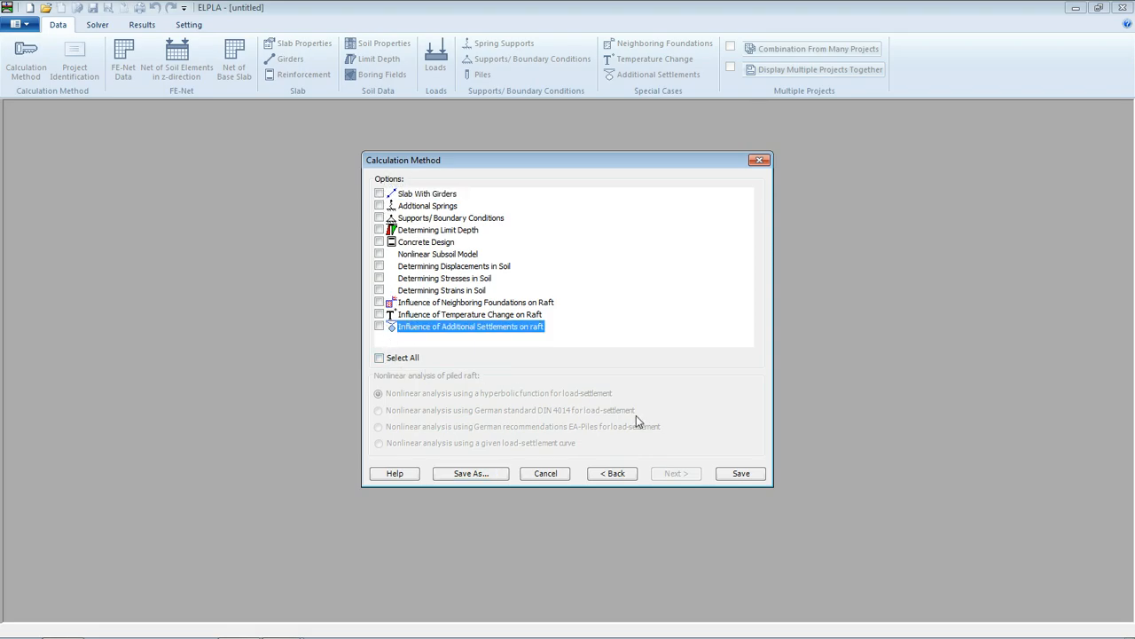
Save the calculation method data as a project file named Example in the Data folder.
{"action": "left_click", "coordinate": [730, 475]}
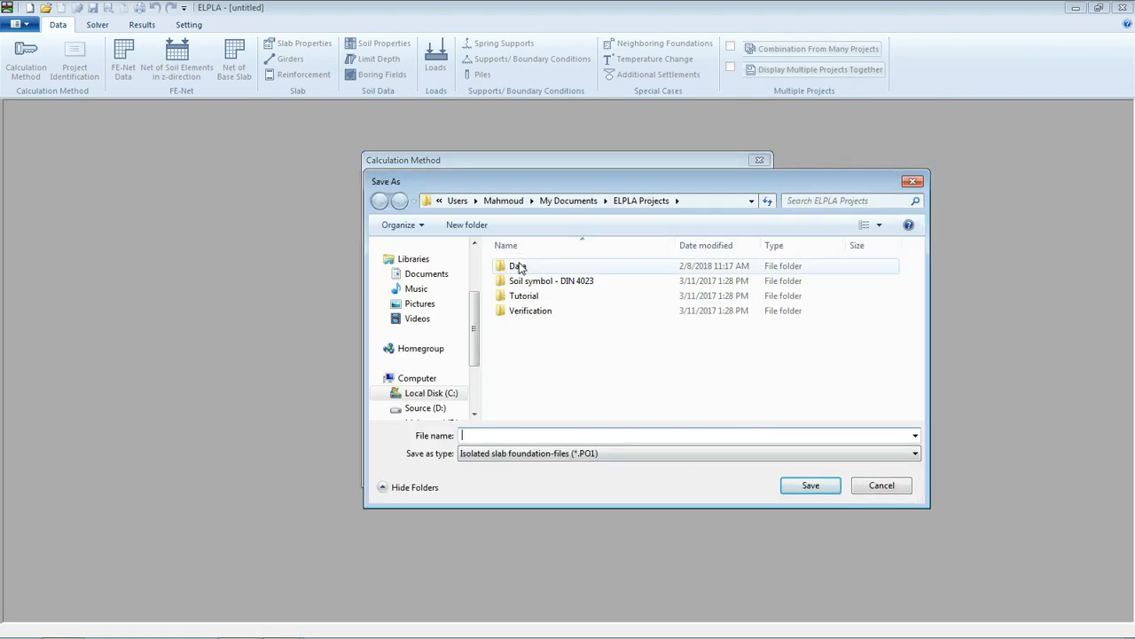
{"action": "double_click", "coordinate": [518, 266]}
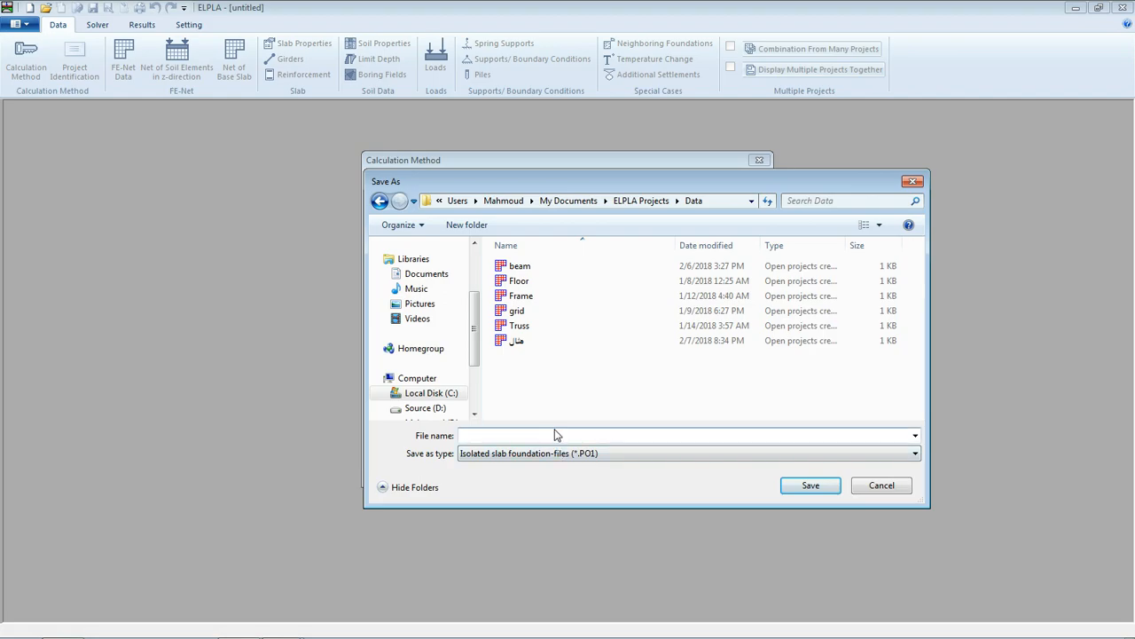
{"action": "type", "text": "Example"}
{"action": "left_click", "coordinate": [811, 484]}
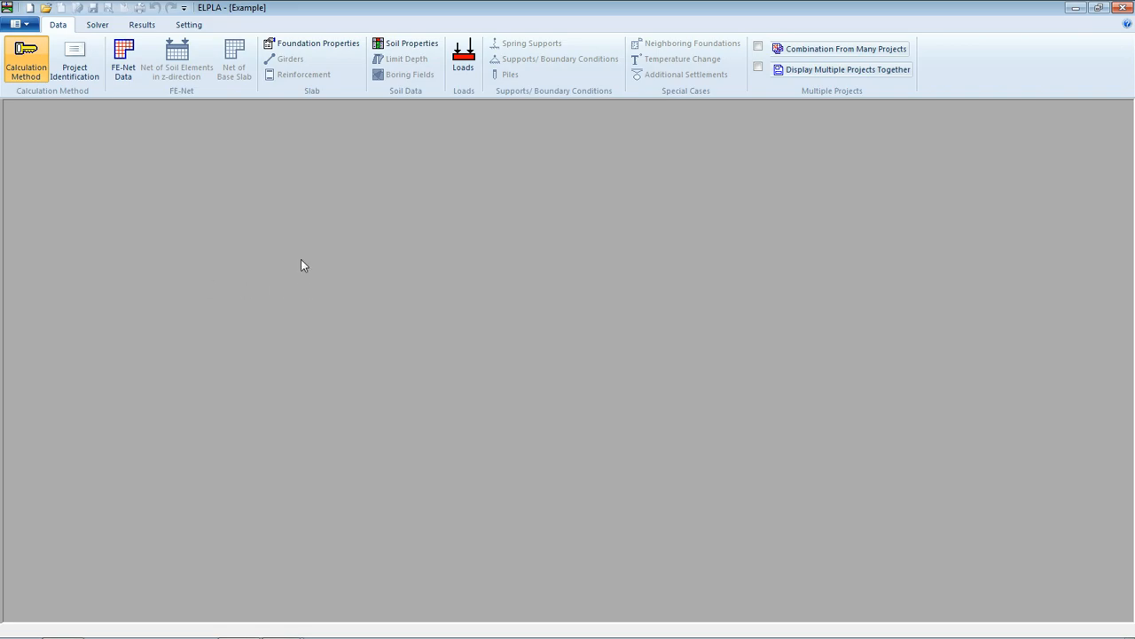
Fill in and save the project identification with the title "Analysis of irregular raft" and the project "Example".
{"action": "left_click", "coordinate": [76, 79]}
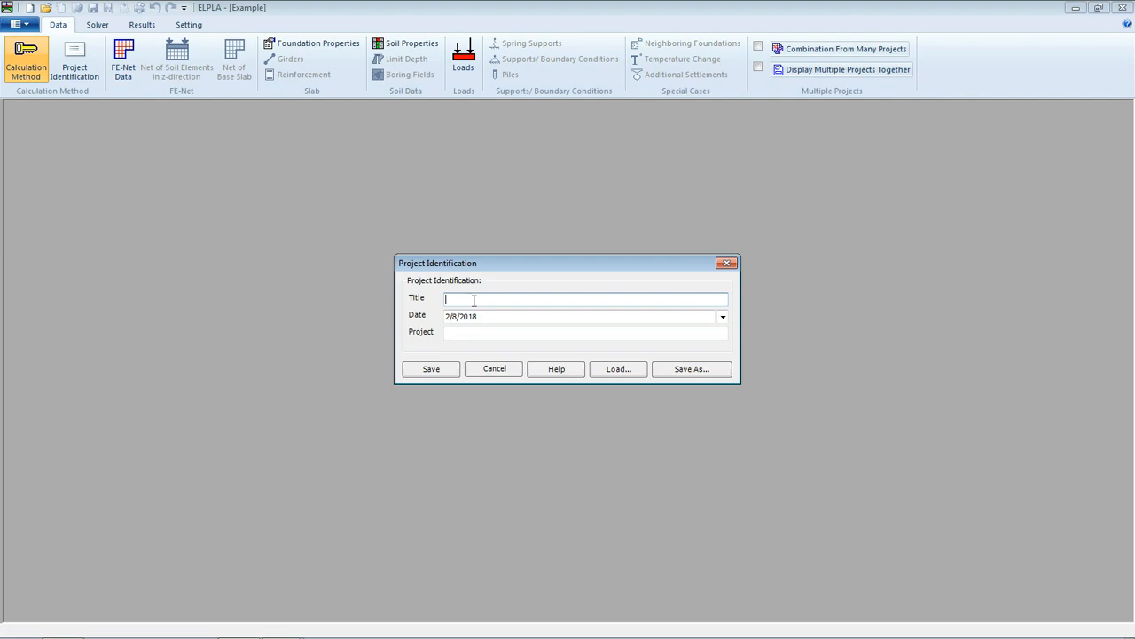
{"action": "type", "text": "Analysis of irregulr"}
{"action": "key", "text": "BackSpace"}
{"action": "type", "text": "ar raft"}
{"action": "left_click", "coordinate": [568, 333]}
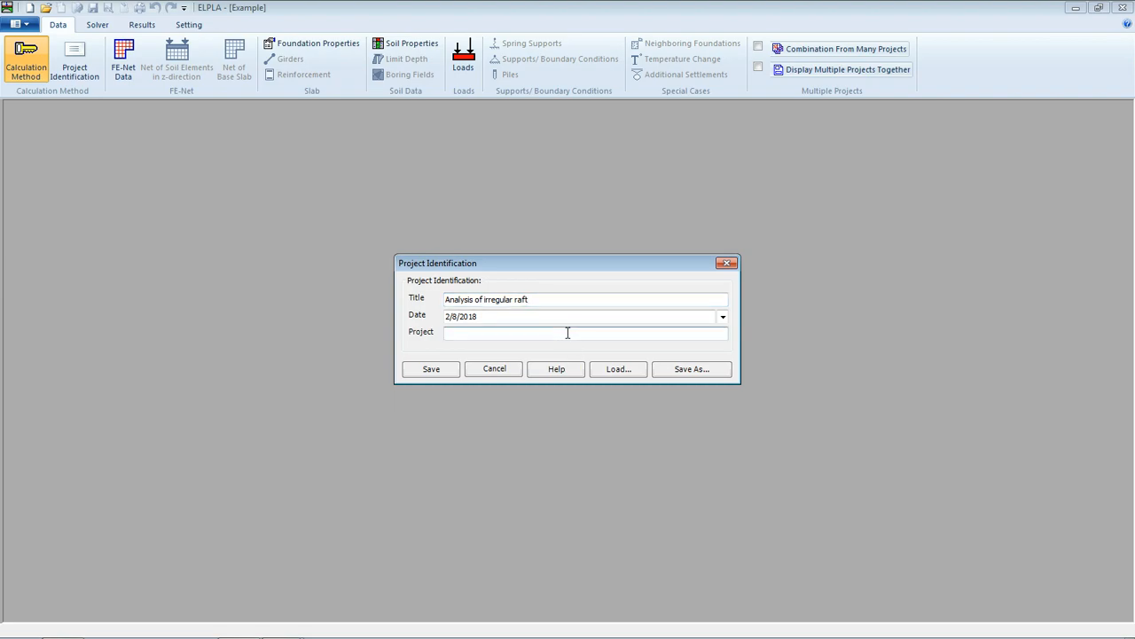
{"action": "type", "text": "Example"}
{"action": "left_click", "coordinate": [431, 368]}
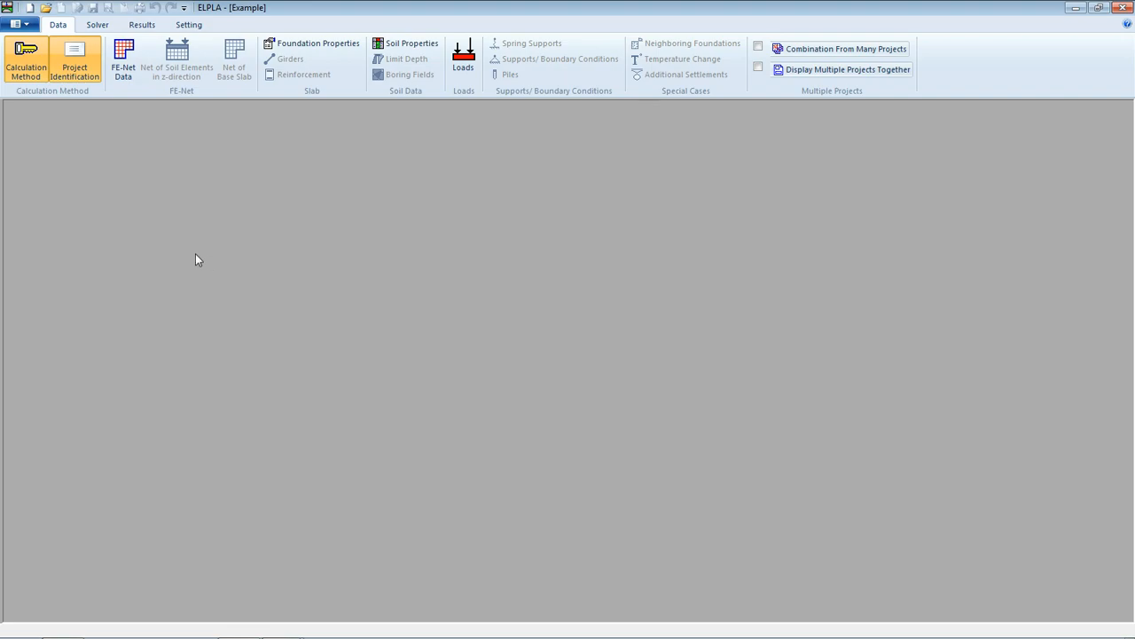
Start generating the FE-net for a rectangular slab with a length of 15.01 m and a width of 13.98 m.
{"action": "left_click", "coordinate": [124, 71]}
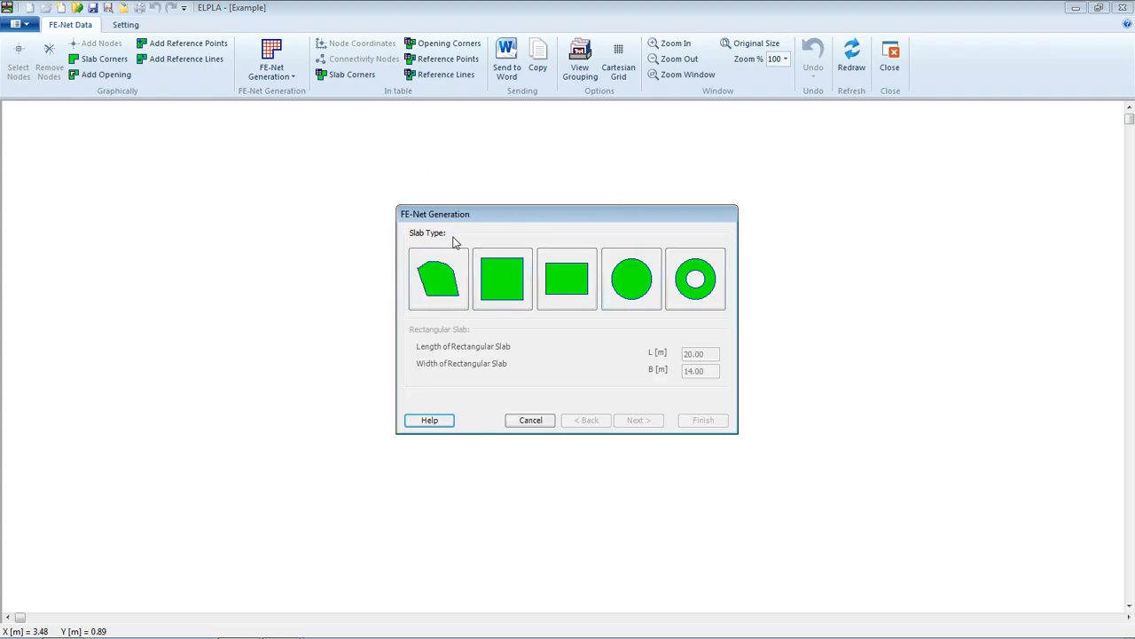
{"action": "left_click", "coordinate": [559, 282]}
{"action": "double_click", "coordinate": [695, 355]}
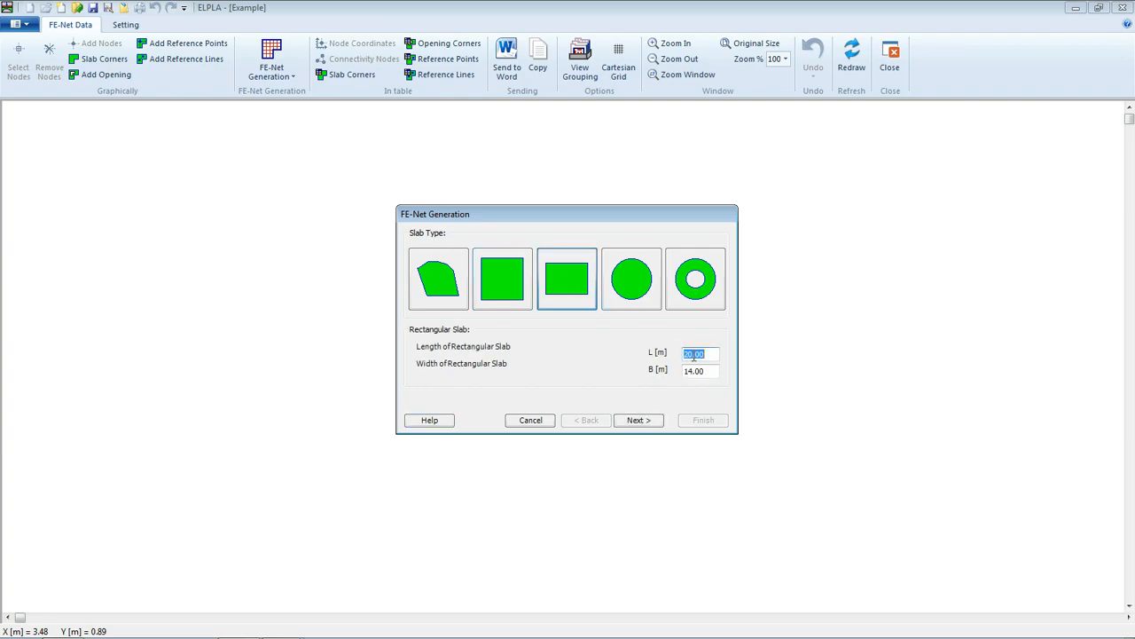
{"action": "type", "text": "15.01"}
{"action": "double_click", "coordinate": [700, 370]}
{"action": "type", "text": "13.98"}
{"action": "left_click", "coordinate": [641, 421]}
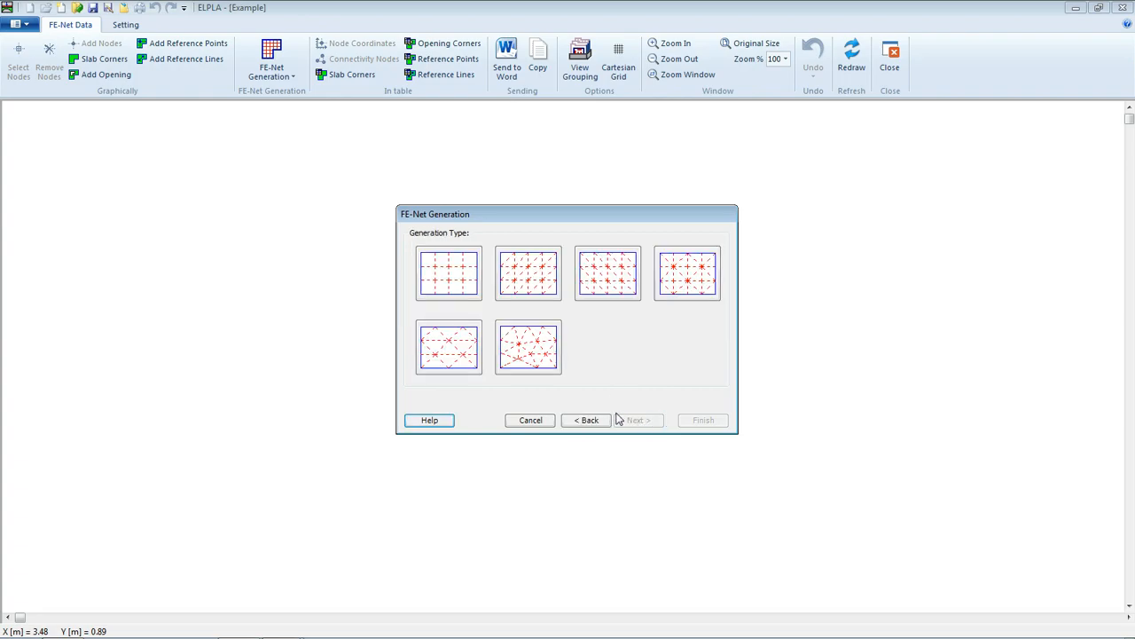
Choose the plain rectangular mesh generation type, turn off the constant grid interval in the X-direction and empty its interval table.
{"action": "left_click", "coordinate": [459, 291]}
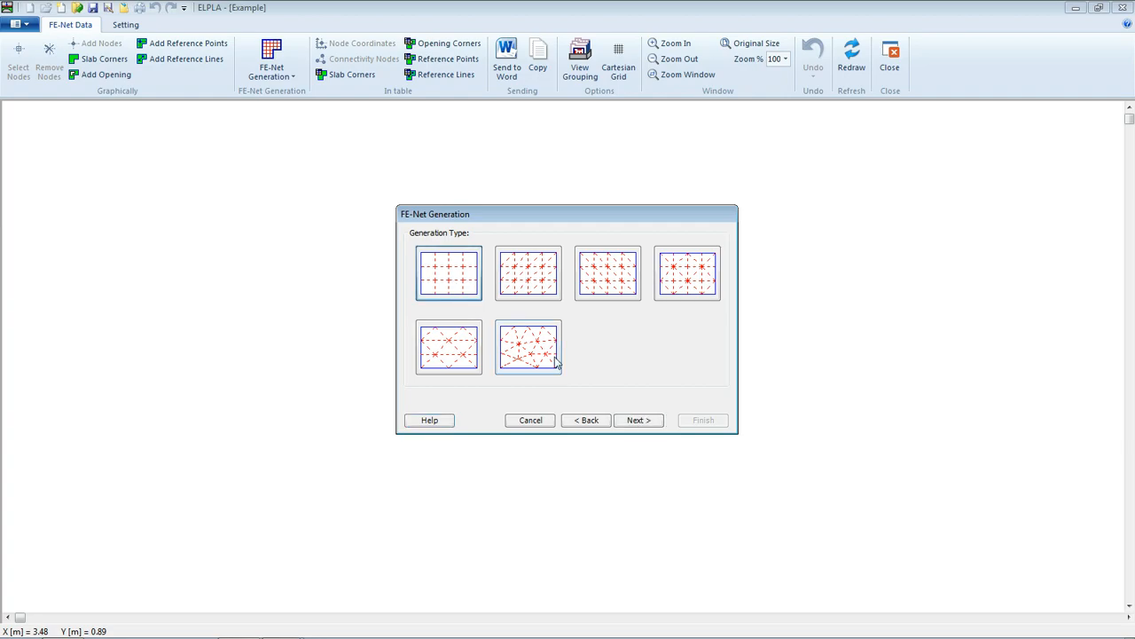
{"action": "left_click", "coordinate": [650, 425]}
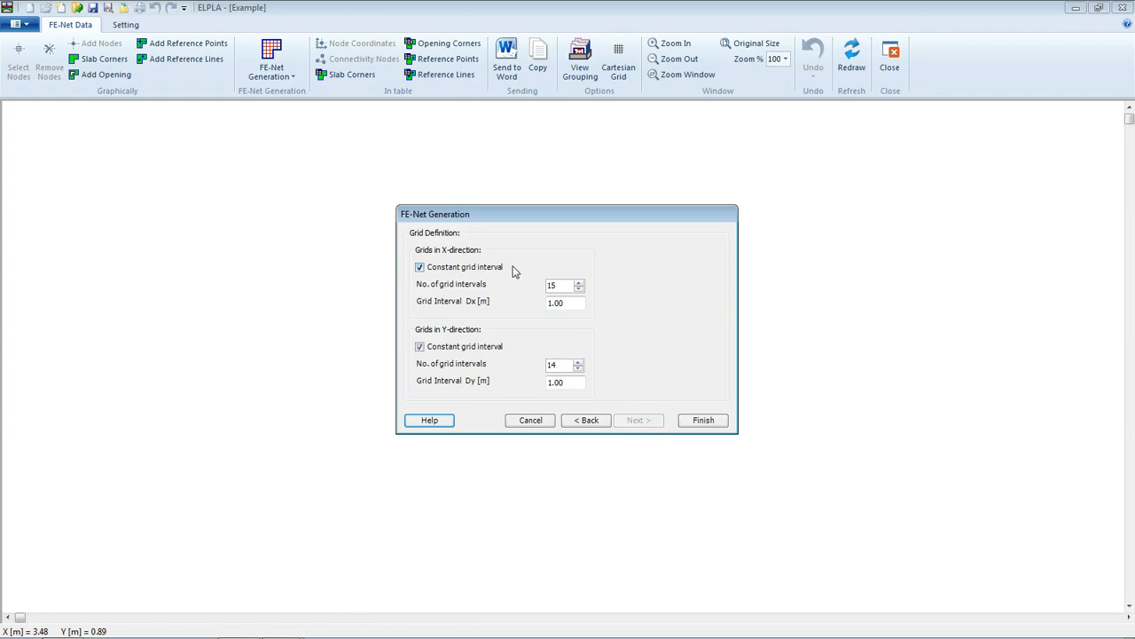
{"action": "left_click", "coordinate": [420, 267]}
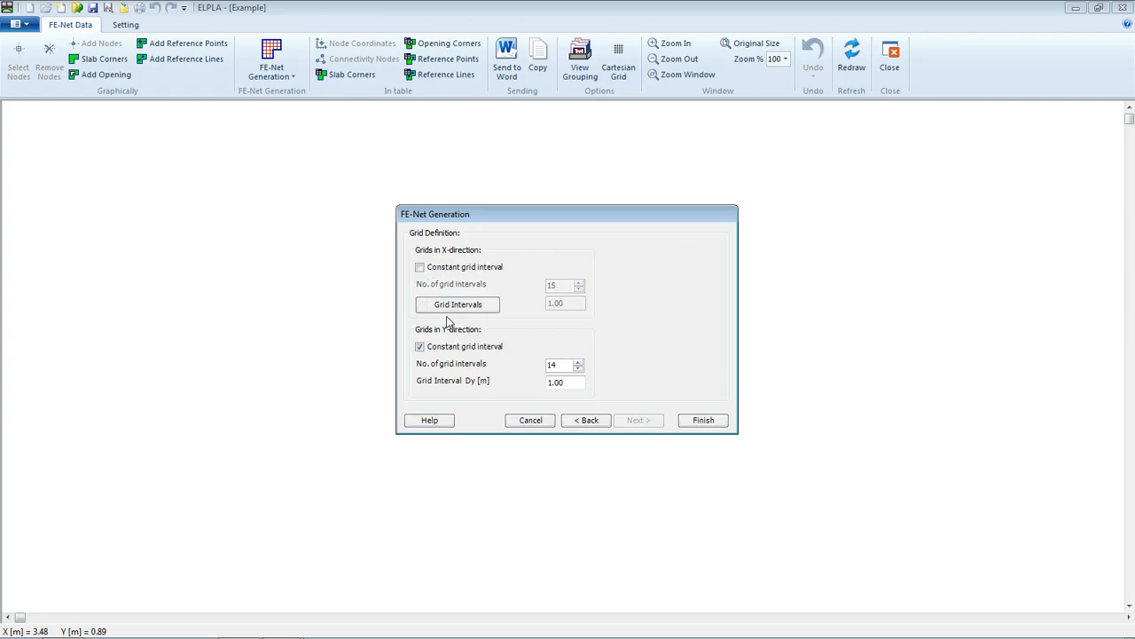
{"action": "left_click", "coordinate": [458, 305]}
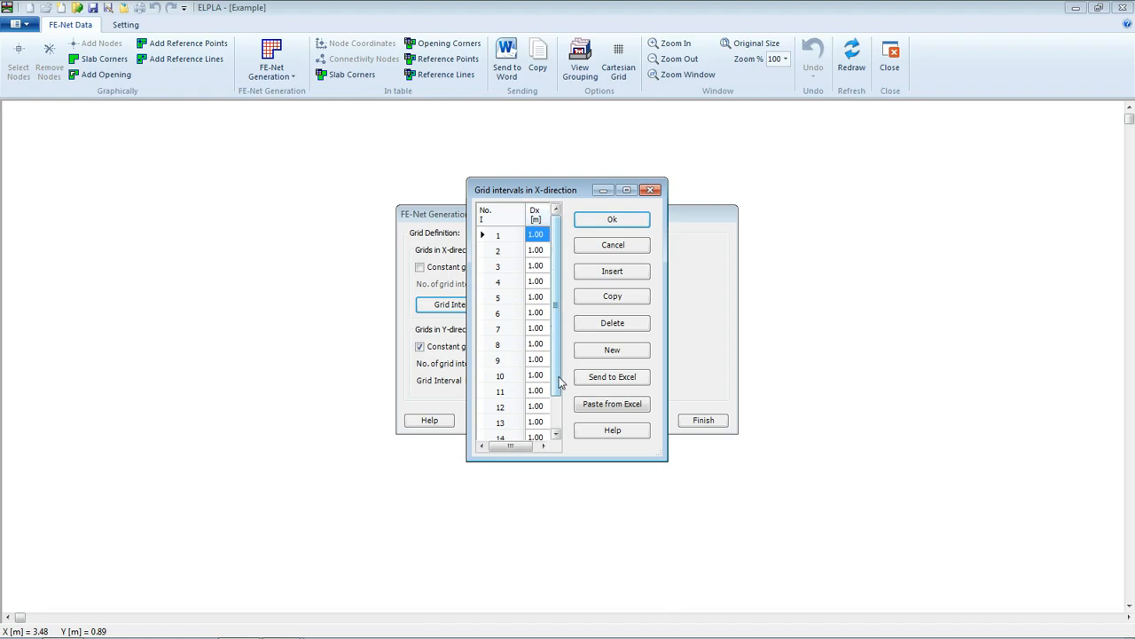
{"action": "left_click", "coordinate": [590, 351]}
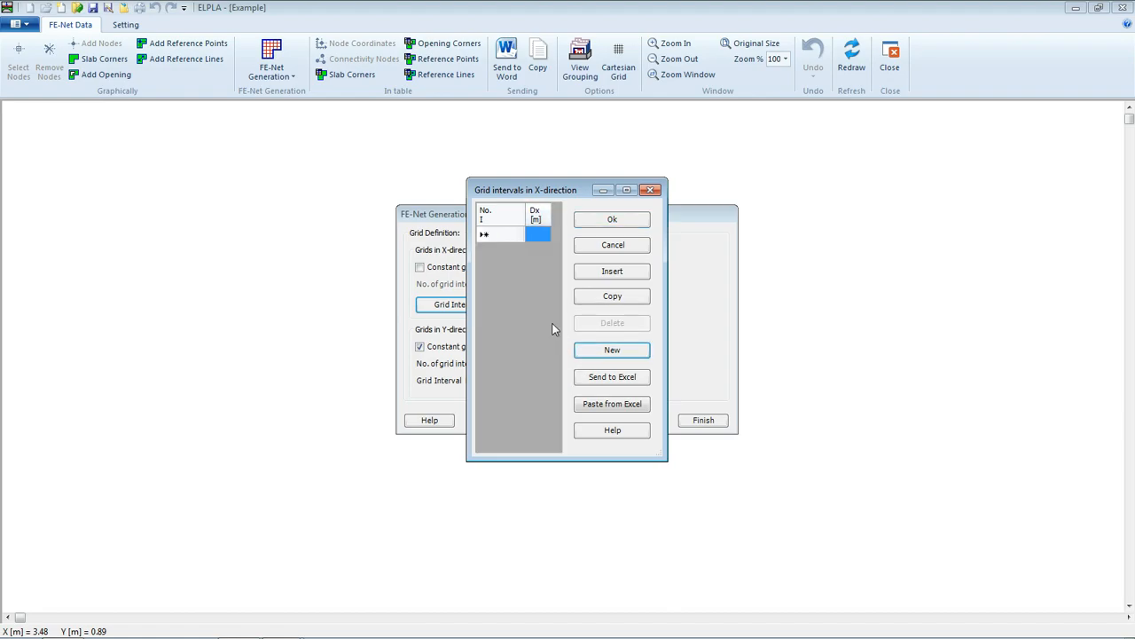
Enter a 0.9 m grid interval in the X-direction table and duplicate it to fill rows 1 to 4.
{"action": "left_click", "coordinate": [543, 241]}
{"action": "type", "text": "0.9"}
{"action": "key", "text": "Return"}
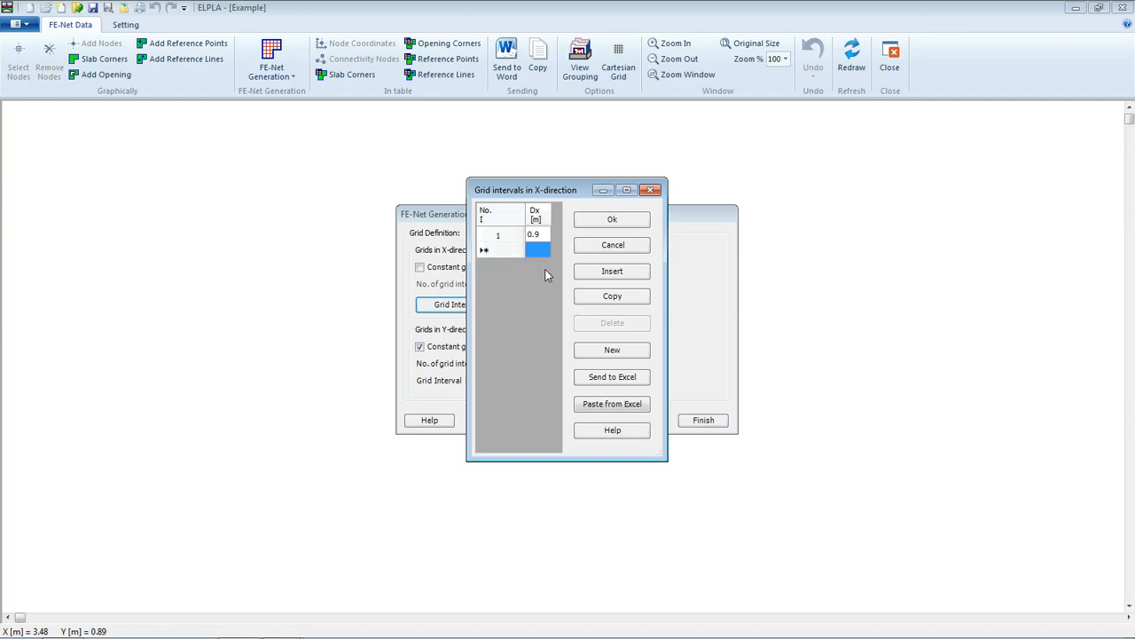
{"action": "left_click", "coordinate": [543, 235]}
{"action": "left_click", "coordinate": [612, 297]}
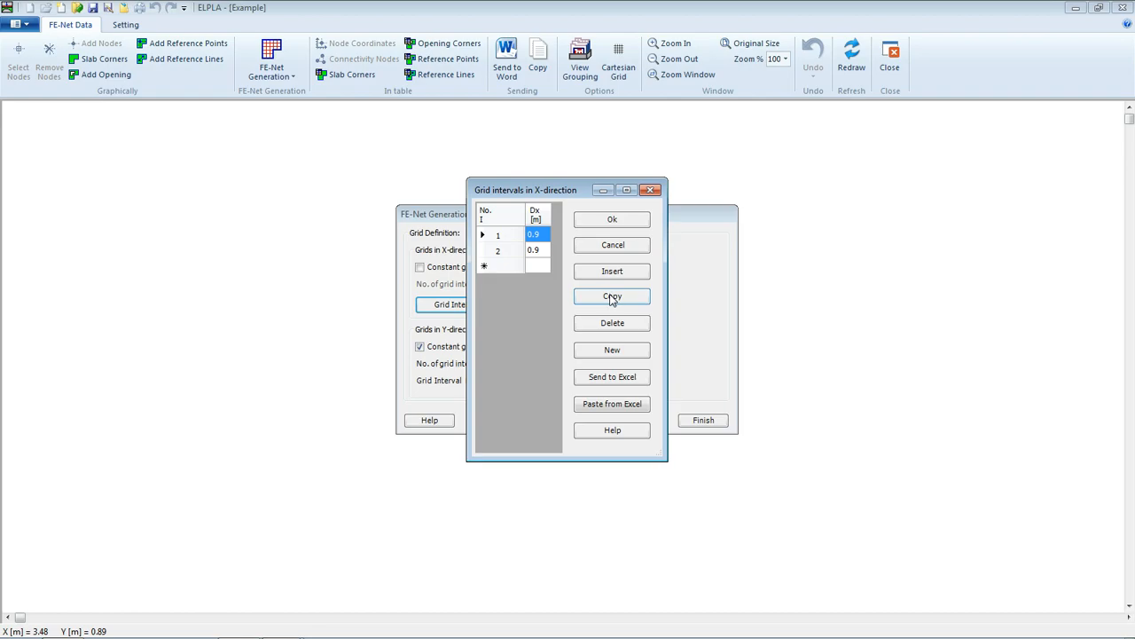
{"action": "left_click", "coordinate": [613, 298]}
{"action": "left_click", "coordinate": [613, 298]}
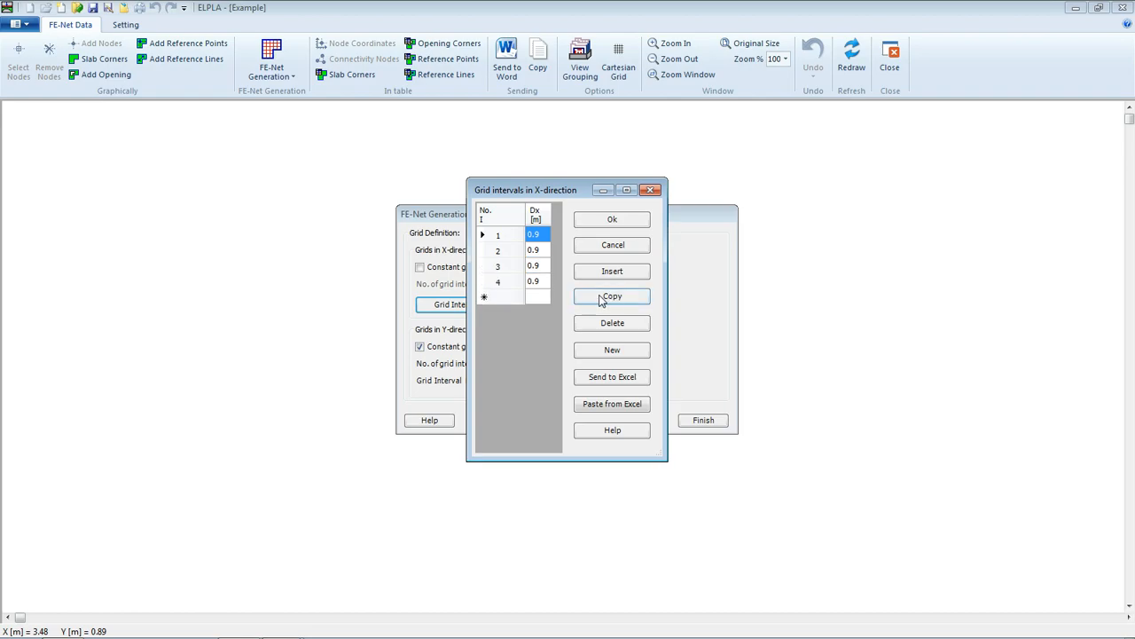
Add a 0.87 m X-direction interval and duplicate it to fill rows 5 to 7.
{"action": "left_click", "coordinate": [539, 299]}
{"action": "type", "text": "0.87"}
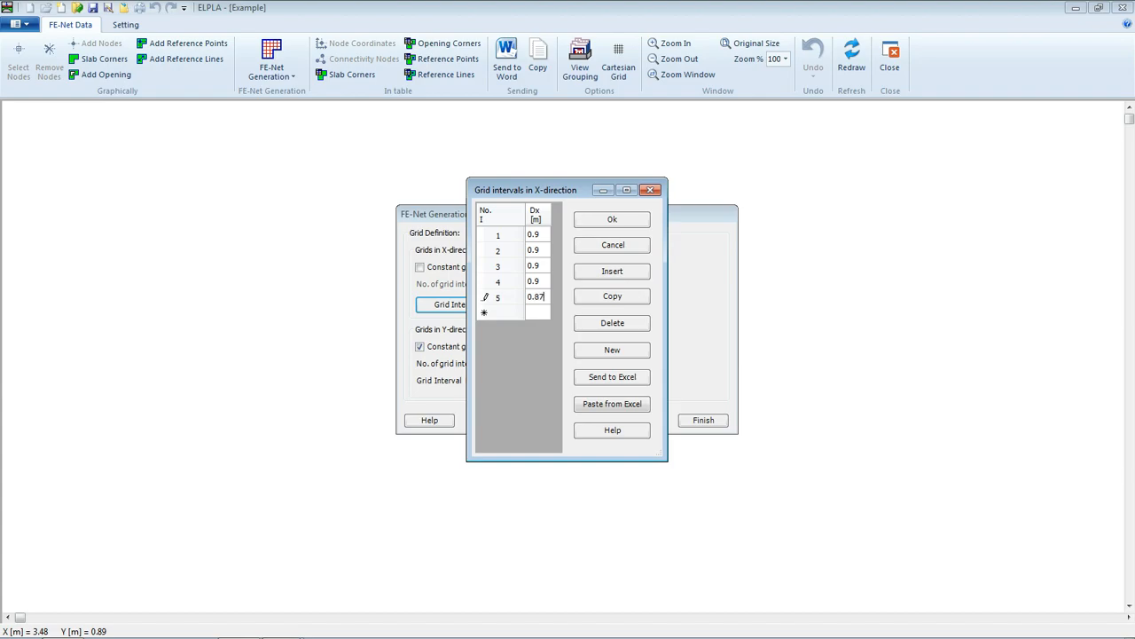
{"action": "key", "text": "Return"}
{"action": "left_click", "coordinate": [539, 298]}
{"action": "left_click", "coordinate": [613, 298]}
{"action": "left_click", "coordinate": [613, 298]}
Add a 1.08 m X-direction interval and duplicate it to fill rows 8 to 11.
{"action": "left_click", "coordinate": [539, 344]}
{"action": "left_click", "coordinate": [541, 343]}
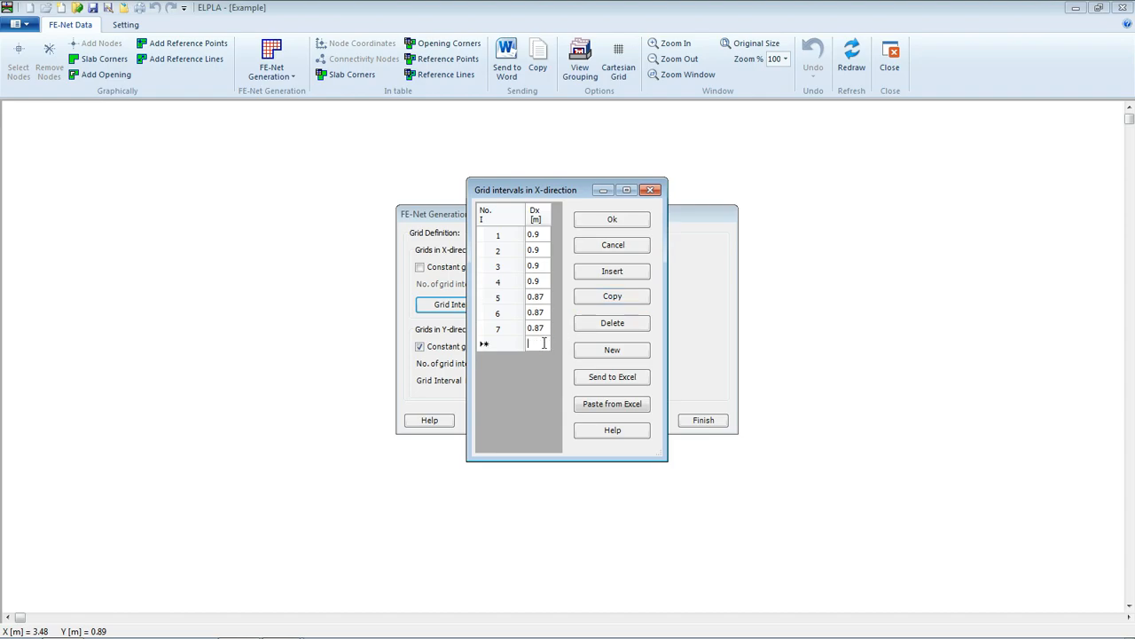
{"action": "type", "text": "1.08"}
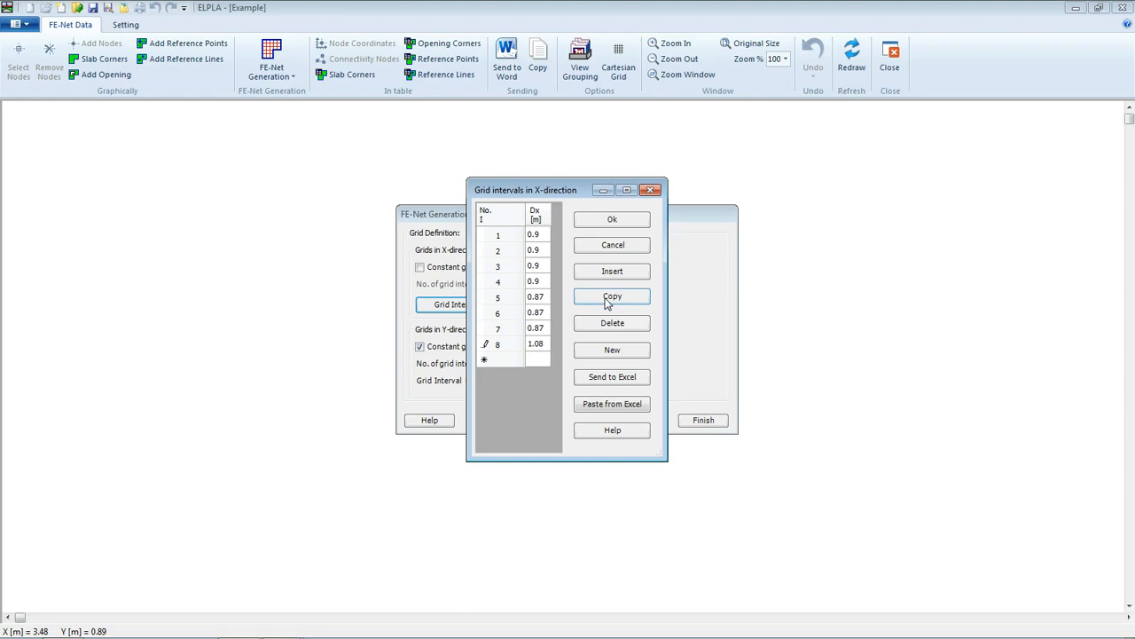
{"action": "left_click", "coordinate": [607, 304]}
{"action": "left_click", "coordinate": [608, 304]}
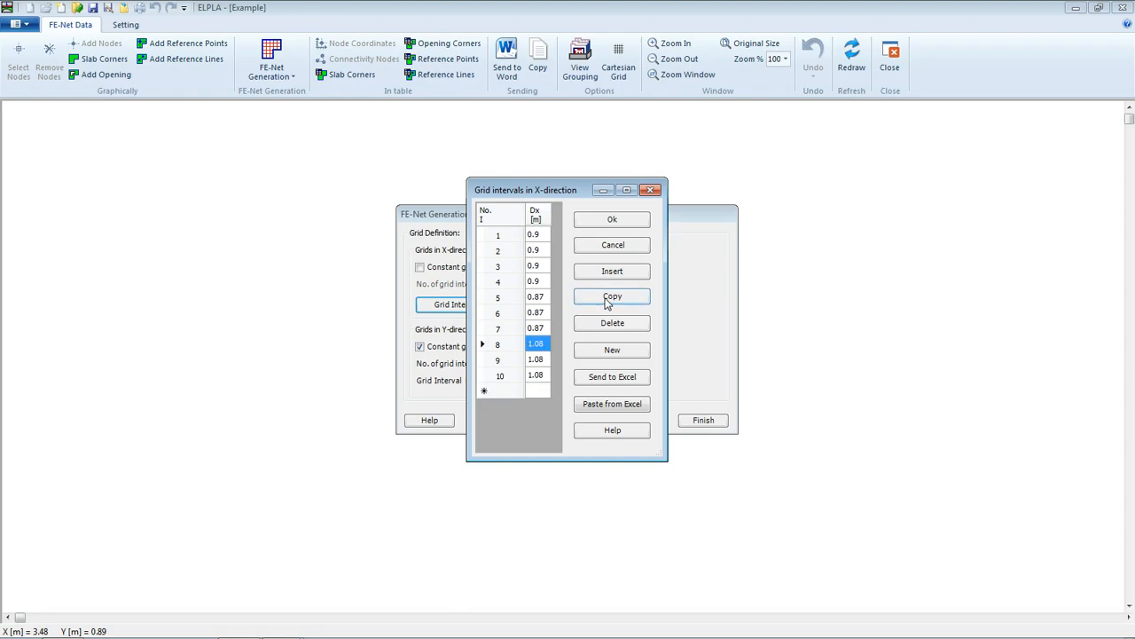
{"action": "left_click", "coordinate": [608, 304]}
Add a 1.12 m X-direction interval, duplicate it to fill rows 12 to 15, and accept the X-direction grid intervals.
{"action": "left_click", "coordinate": [539, 407]}
{"action": "left_click", "coordinate": [539, 406]}
{"action": "type", "text": "1.12"}
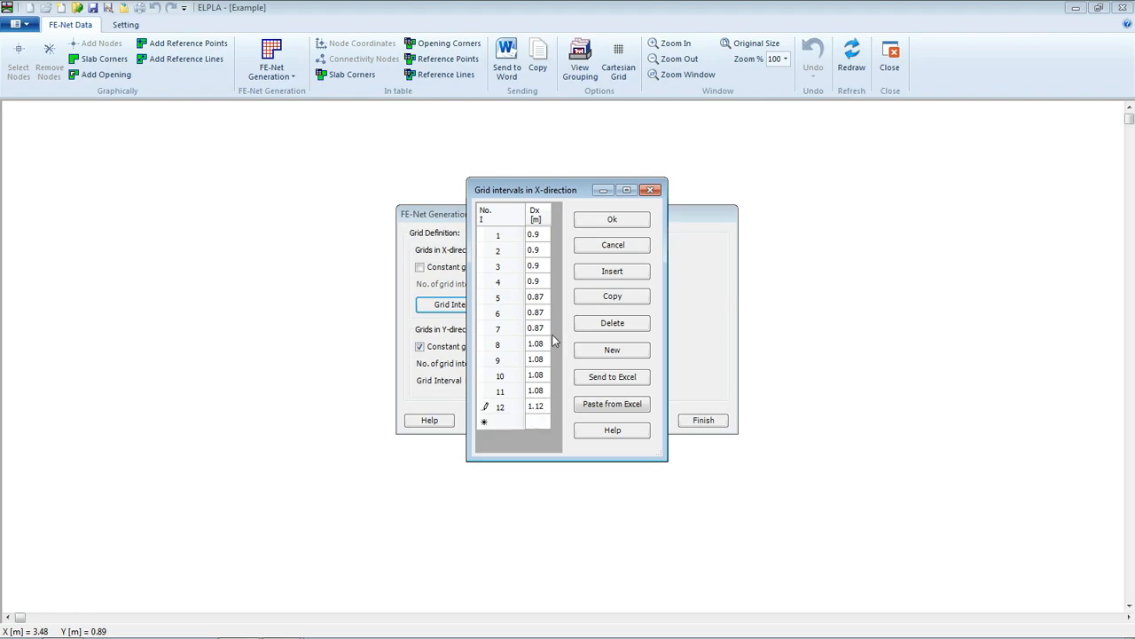
{"action": "left_click", "coordinate": [624, 297]}
{"action": "left_click", "coordinate": [625, 298]}
{"action": "left_click", "coordinate": [625, 298]}
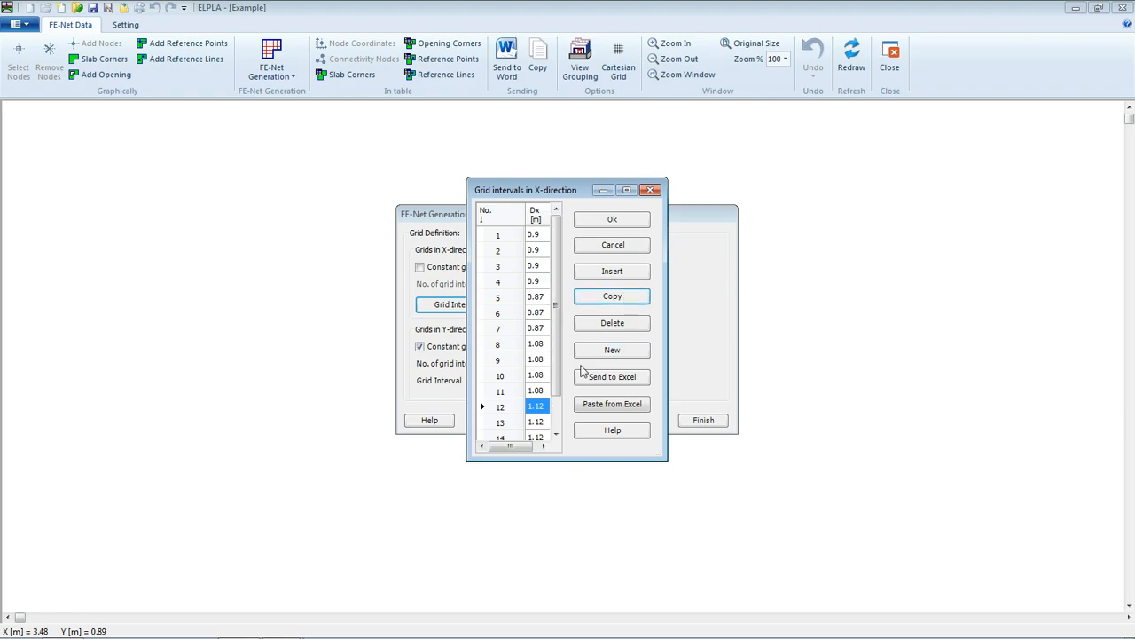
{"action": "left_click", "coordinate": [558, 436]}
{"action": "left_click", "coordinate": [558, 435]}
{"action": "left_click", "coordinate": [558, 436]}
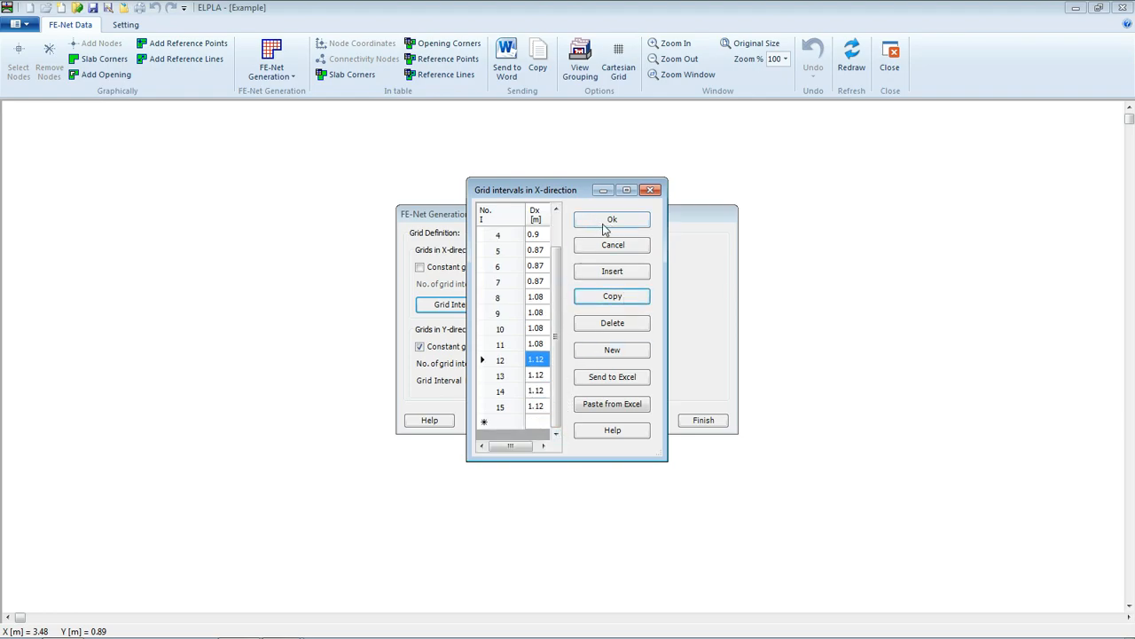
{"action": "left_click", "coordinate": [603, 222]}
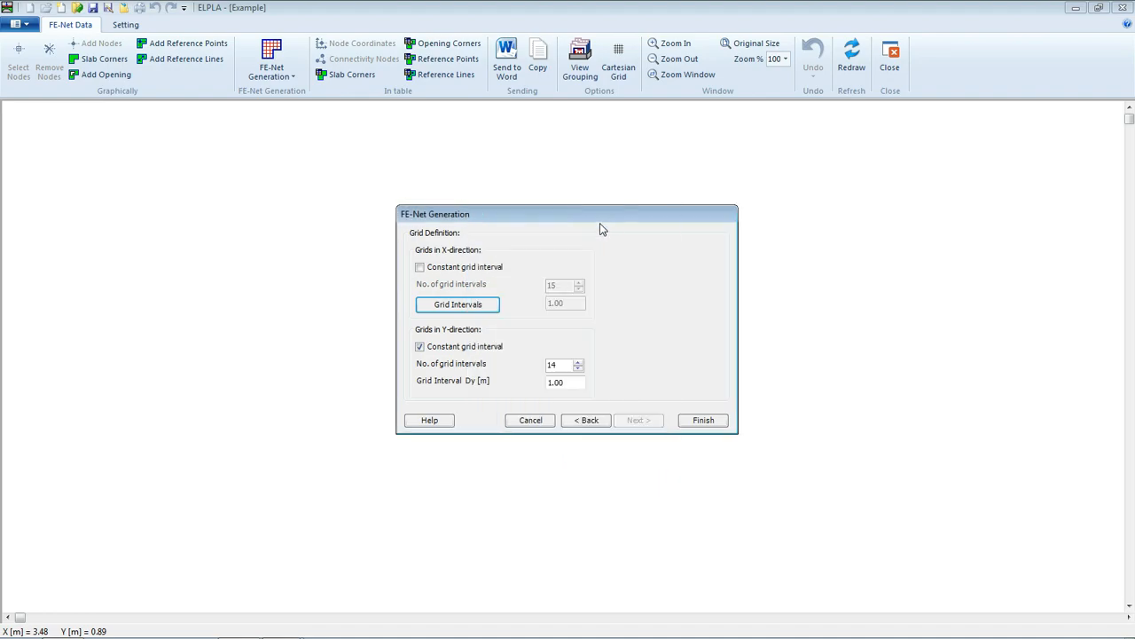
Replace the constant Y-direction grid interval with a new interval table whose first three rows are 0.93 m.
{"action": "left_click", "coordinate": [436, 352]}
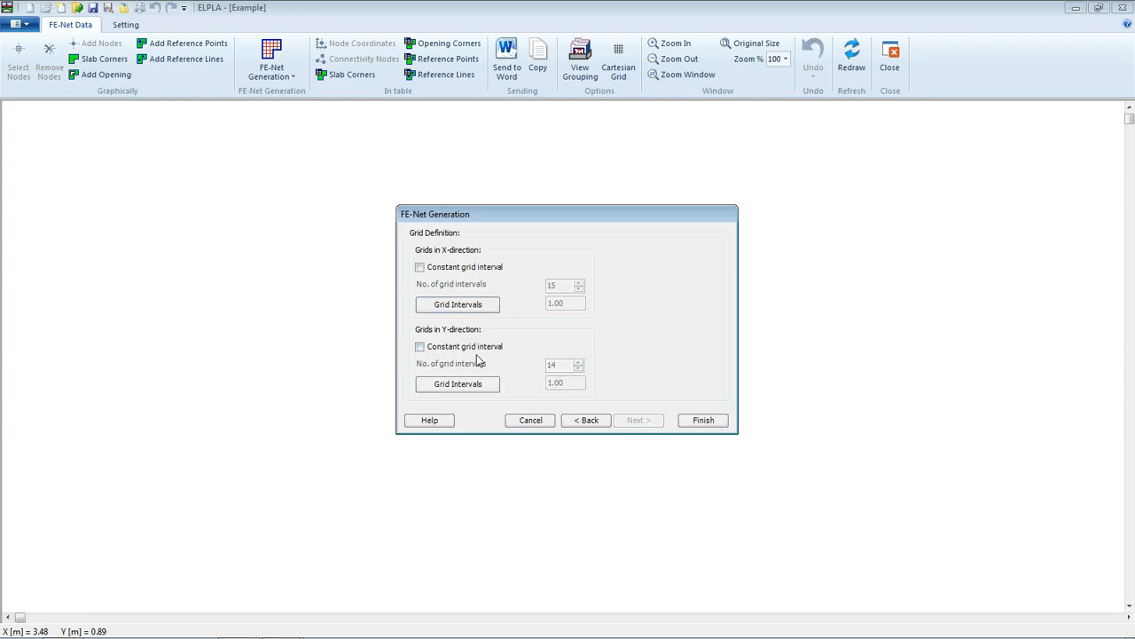
{"action": "left_click", "coordinate": [458, 384]}
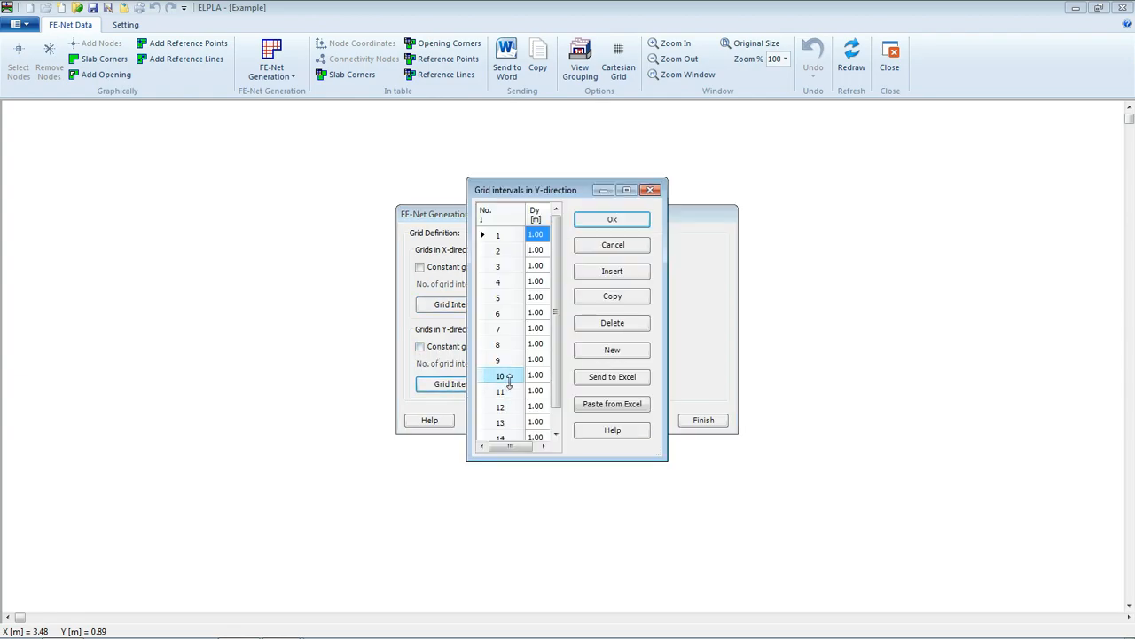
{"action": "left_click", "coordinate": [607, 351]}
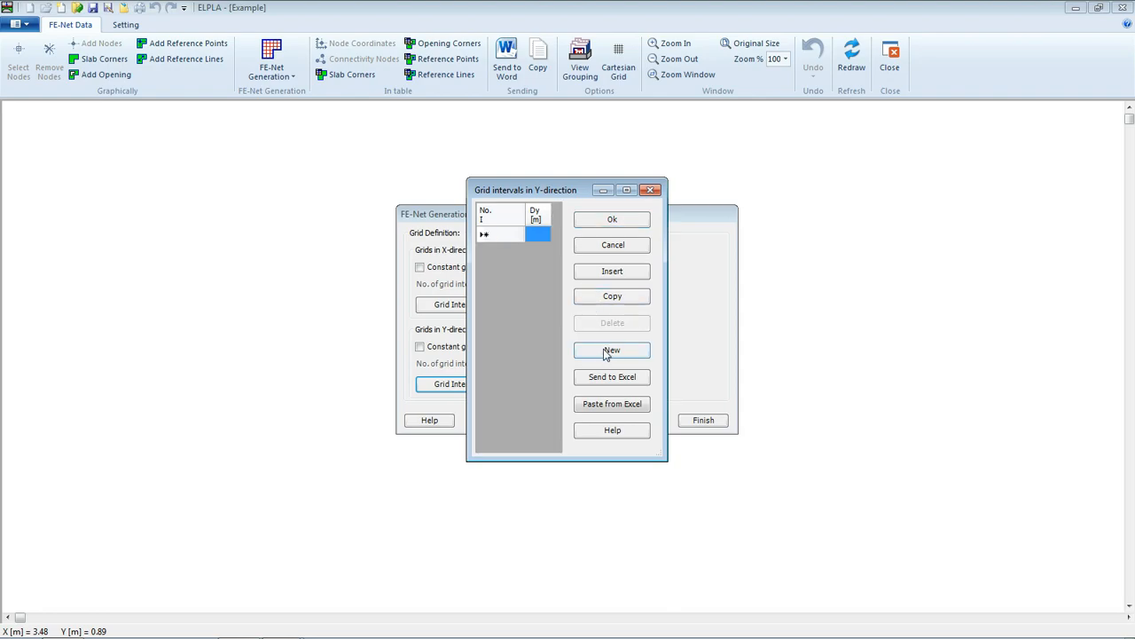
{"action": "left_click", "coordinate": [536, 234]}
{"action": "type", "text": "0.93"}
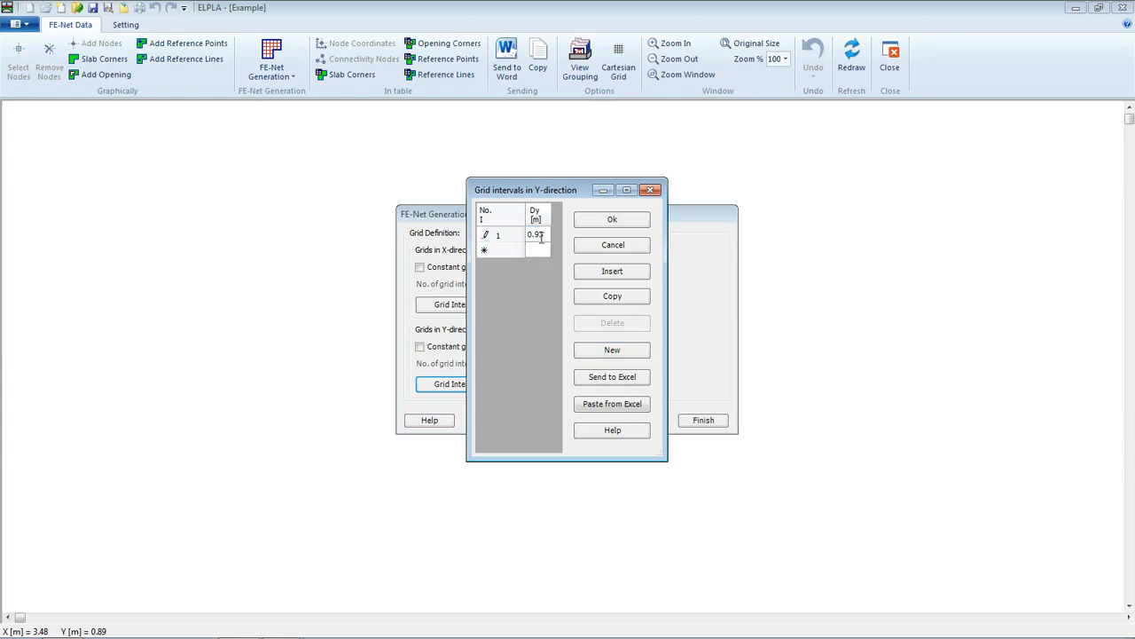
{"action": "left_click", "coordinate": [608, 297]}
{"action": "left_click", "coordinate": [608, 297]}
Add a 0.7 m Y-direction interval and duplicate it to fill rows 4 and 5.
{"action": "left_click", "coordinate": [543, 282]}
{"action": "left_click", "coordinate": [544, 280]}
{"action": "type", "text": "0.7"}
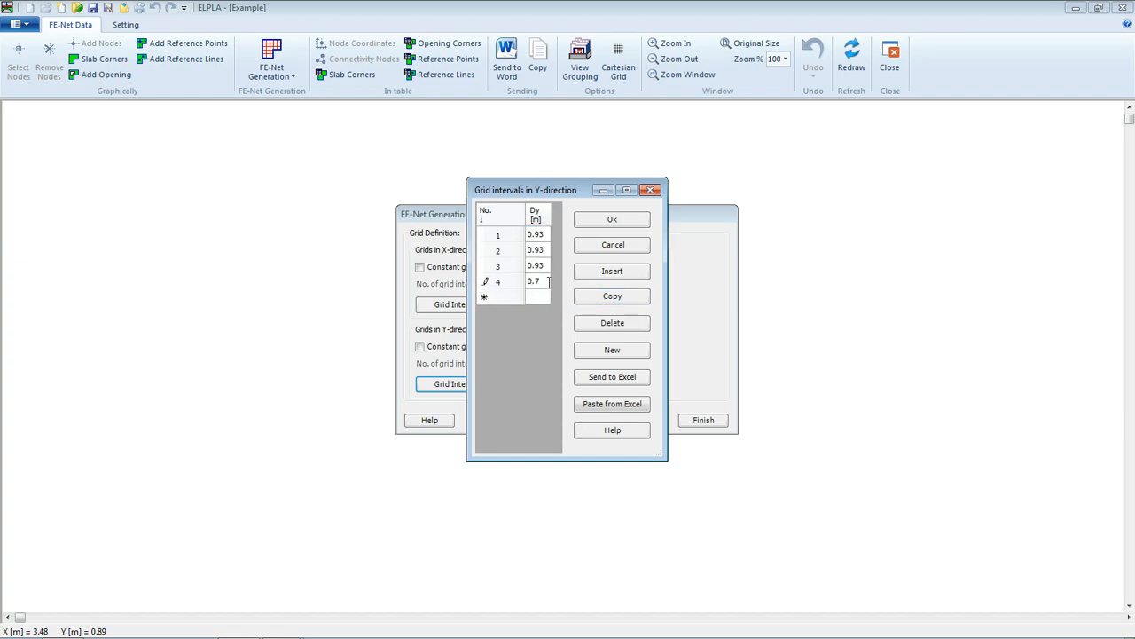
{"action": "left_click", "coordinate": [593, 300]}
{"action": "left_click", "coordinate": [547, 313]}
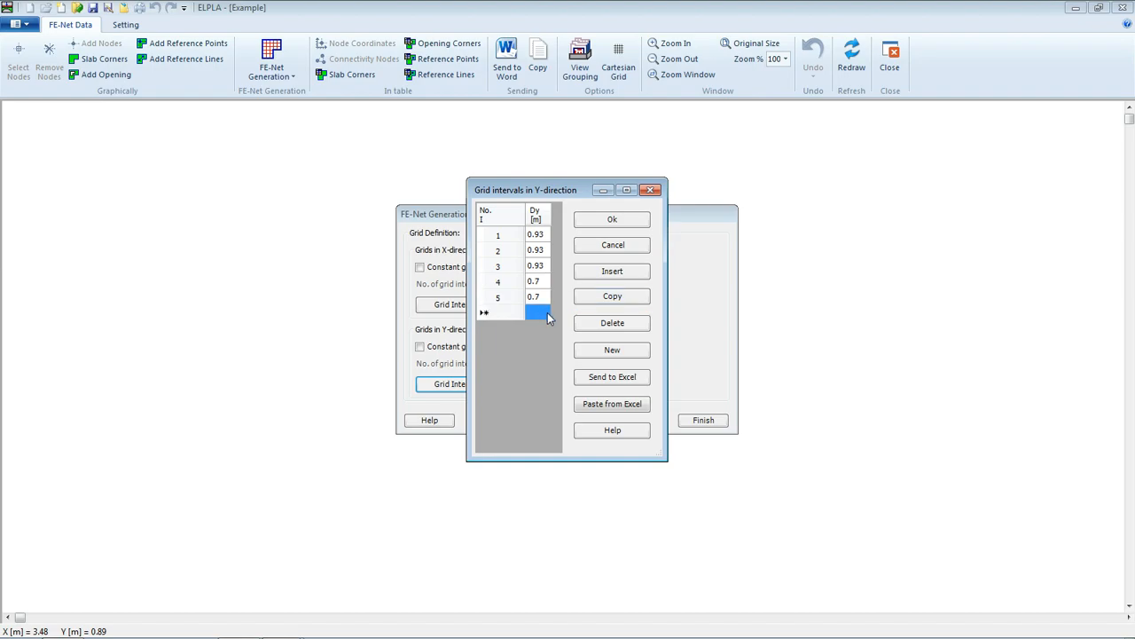
Add a 0.93 m Y-direction interval and duplicate it to fill rows 6 to 8.
{"action": "type", "text": "0.93"}
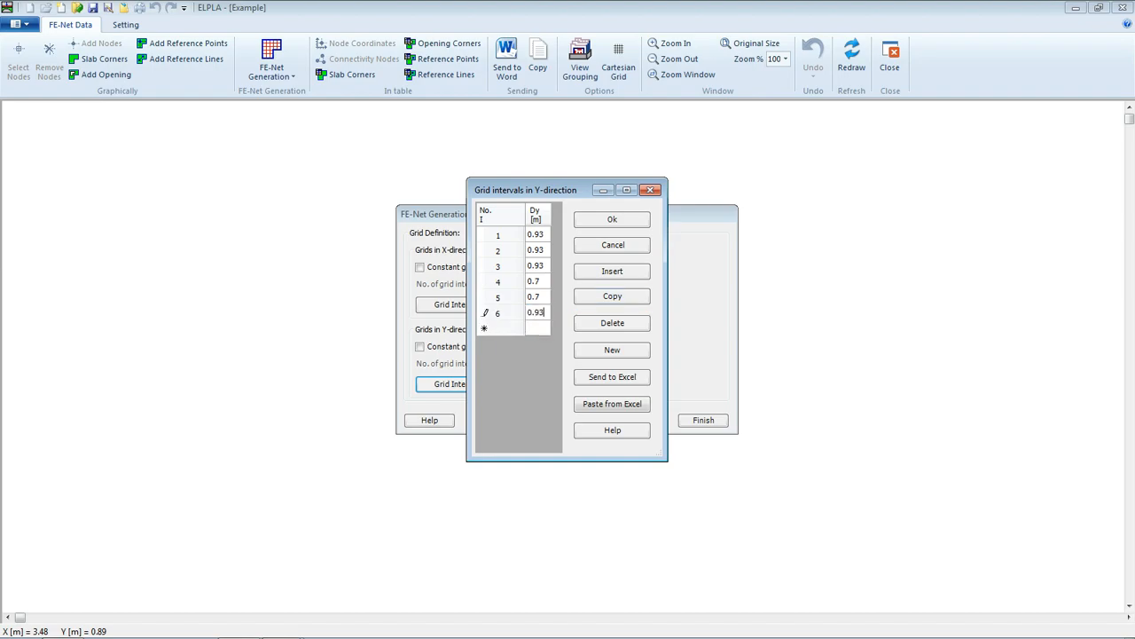
{"action": "left_click", "coordinate": [581, 297]}
{"action": "left_click", "coordinate": [586, 297]}
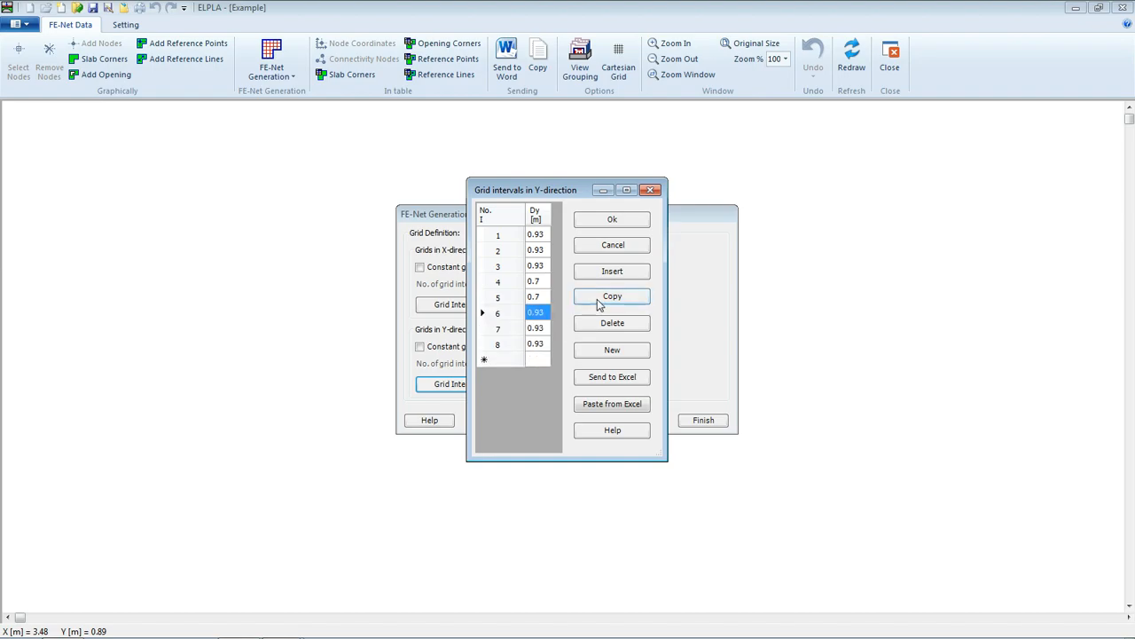
Add a 1 m Y-direction interval, duplicate it to fill rows 9 to 15, and finish generating the FE-net.
{"action": "left_click", "coordinate": [547, 358]}
{"action": "left_click", "coordinate": [548, 358]}
{"action": "type", "text": "1"}
{"action": "key", "text": "Return"}
{"action": "left_click", "coordinate": [547, 359]}
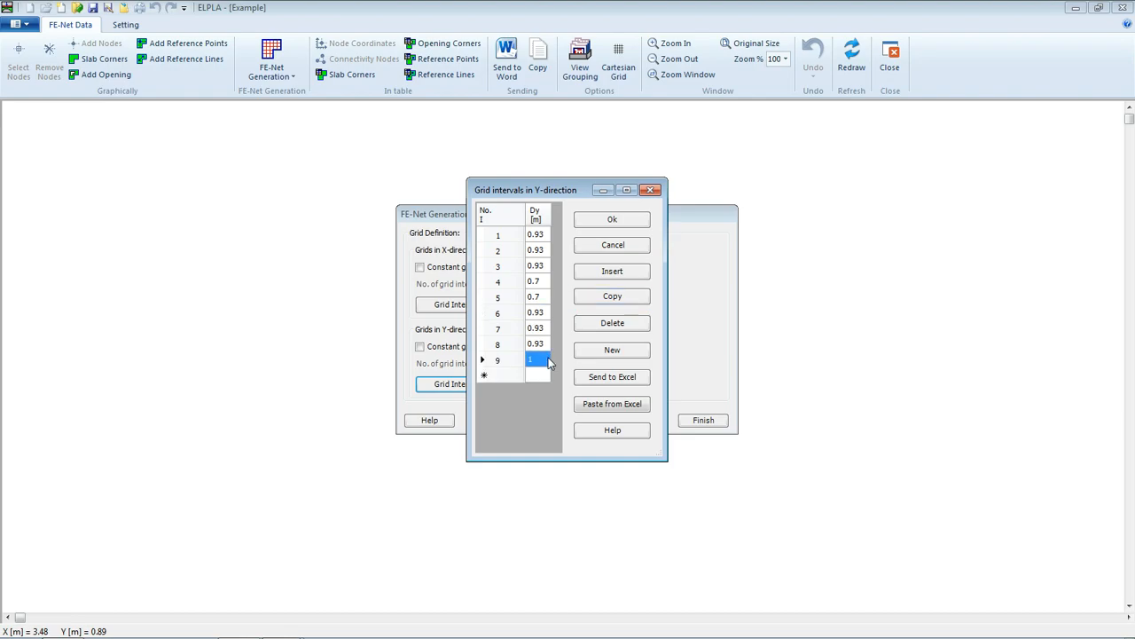
{"action": "left_click", "coordinate": [620, 301]}
{"action": "left_click", "coordinate": [621, 304]}
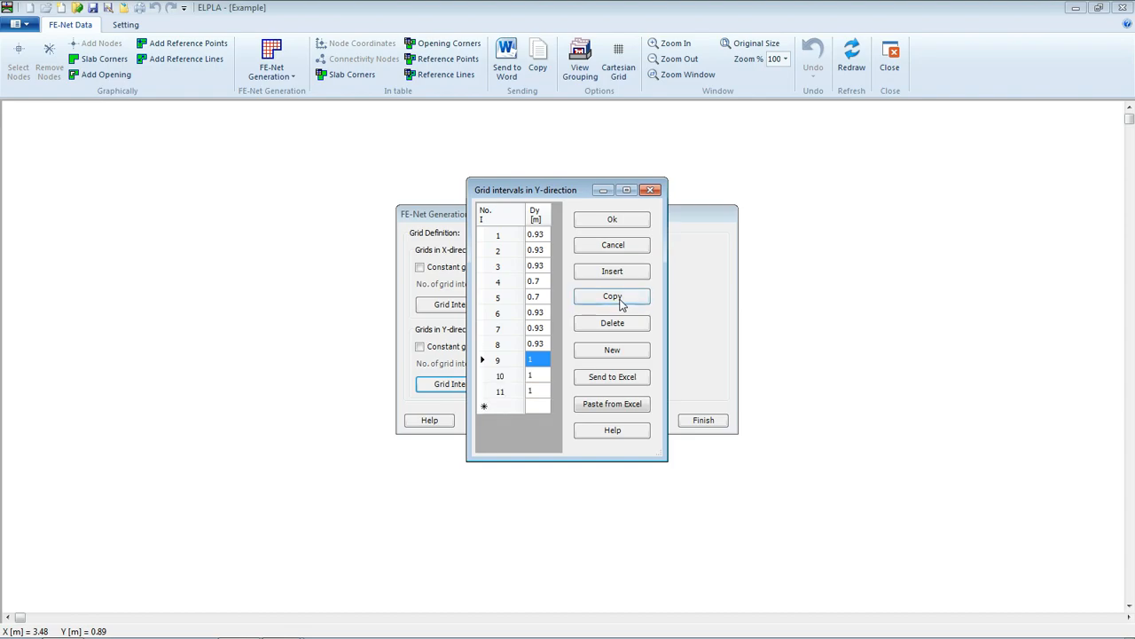
{"action": "left_click", "coordinate": [621, 304]}
{"action": "left_click", "coordinate": [621, 304]}
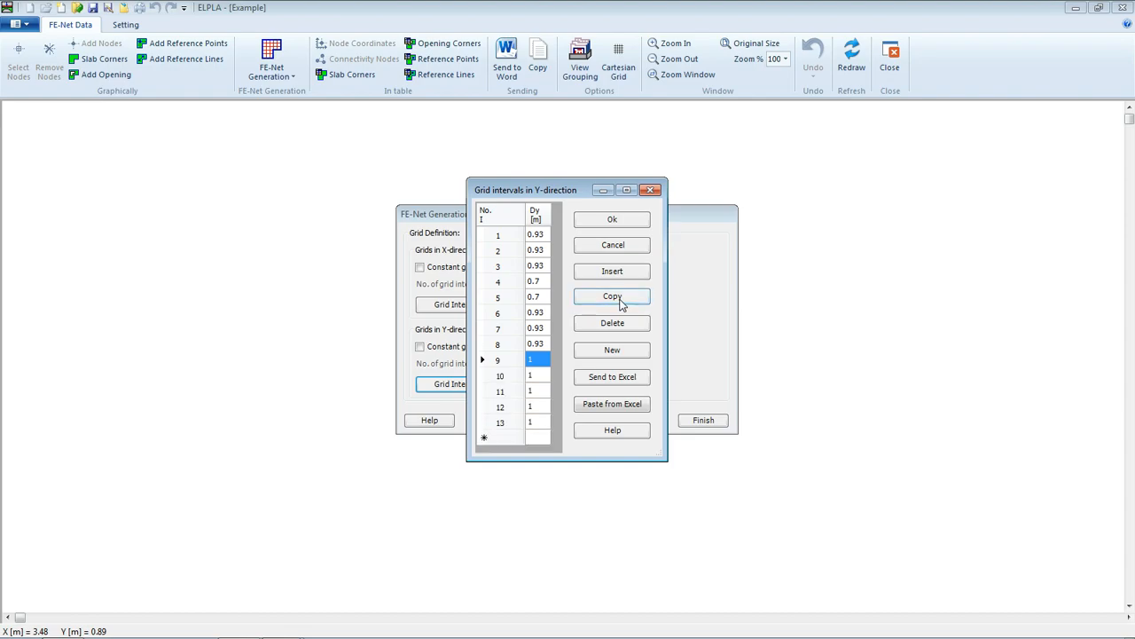
{"action": "left_click", "coordinate": [615, 299]}
{"action": "left_click", "coordinate": [615, 302]}
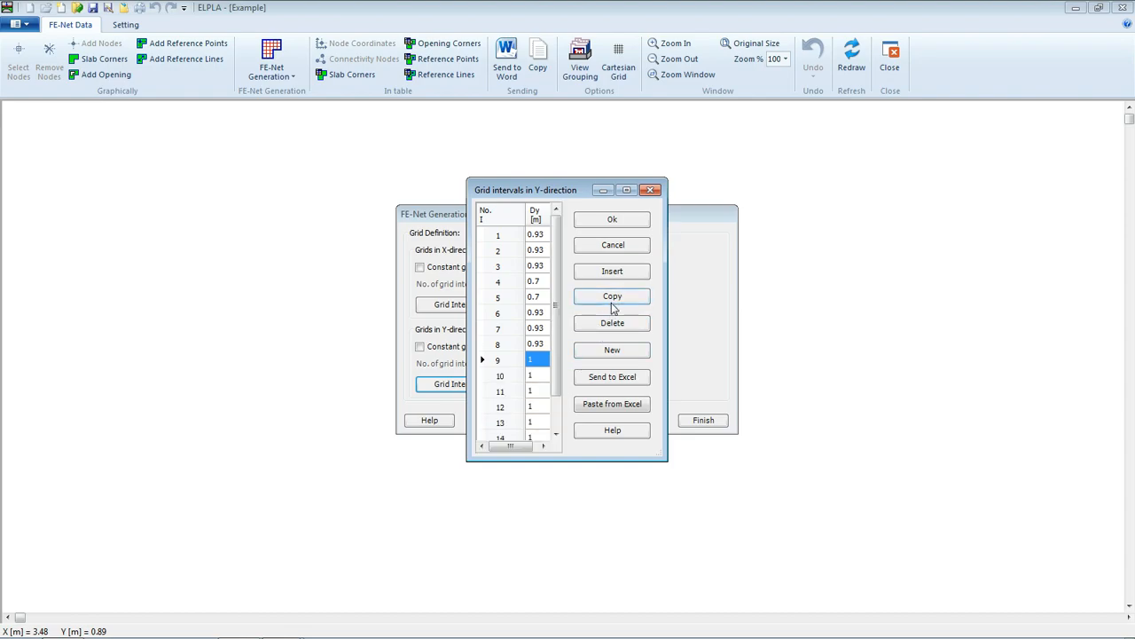
{"action": "left_click", "coordinate": [625, 223]}
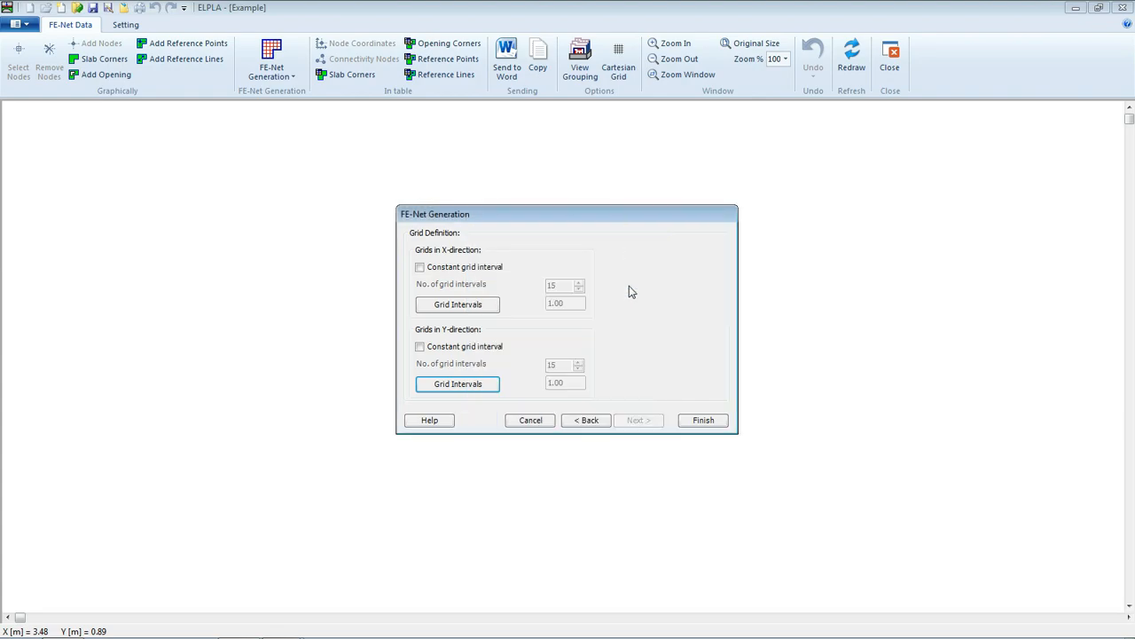
{"action": "left_click", "coordinate": [703, 418]}
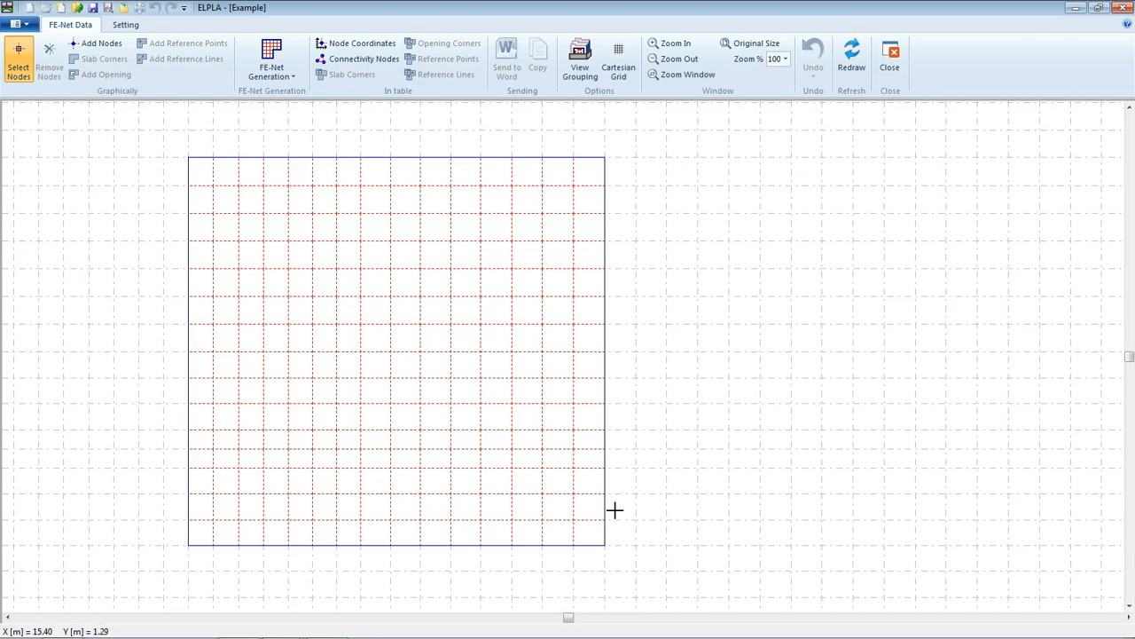
Select the block of nodes in the raft's lower right corner, four columns wide and three rows high.
{"action": "left_click", "coordinate": [605, 545]}
{"action": "left_click", "coordinate": [573, 545]}
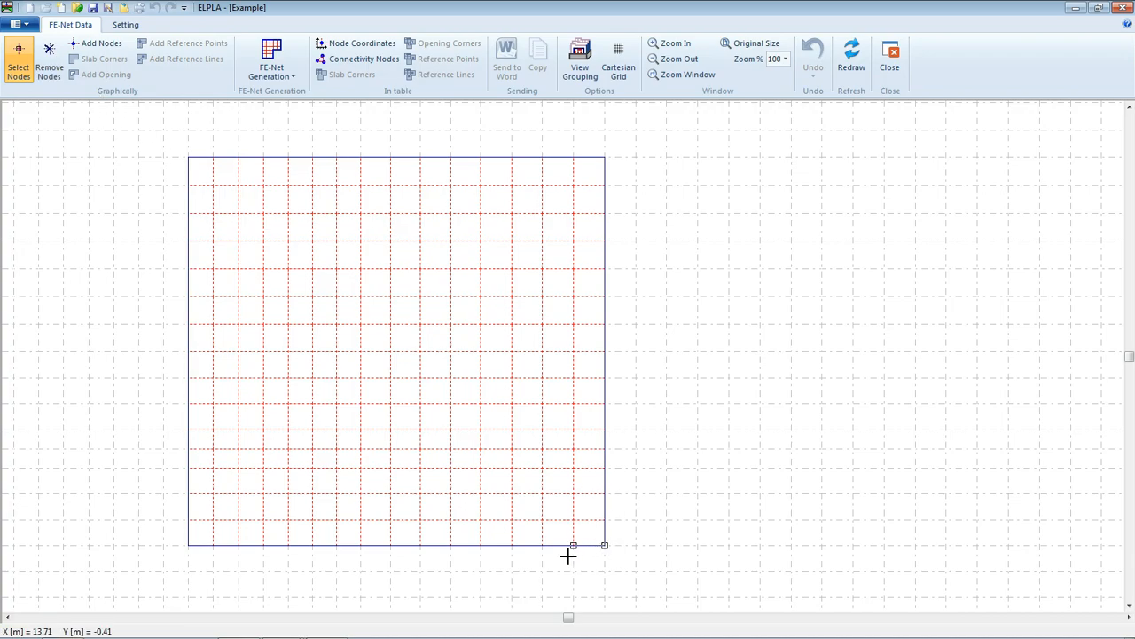
{"action": "left_click", "coordinate": [544, 544]}
{"action": "left_click", "coordinate": [511, 544]}
{"action": "left_click", "coordinate": [510, 520]}
{"action": "left_click", "coordinate": [510, 494]}
{"action": "left_click", "coordinate": [539, 494]}
{"action": "left_click", "coordinate": [542, 520]}
{"action": "left_click", "coordinate": [573, 494]}
{"action": "left_click", "coordinate": [604, 495]}
{"action": "left_click", "coordinate": [604, 520]}
{"action": "left_click", "coordinate": [573, 520]}
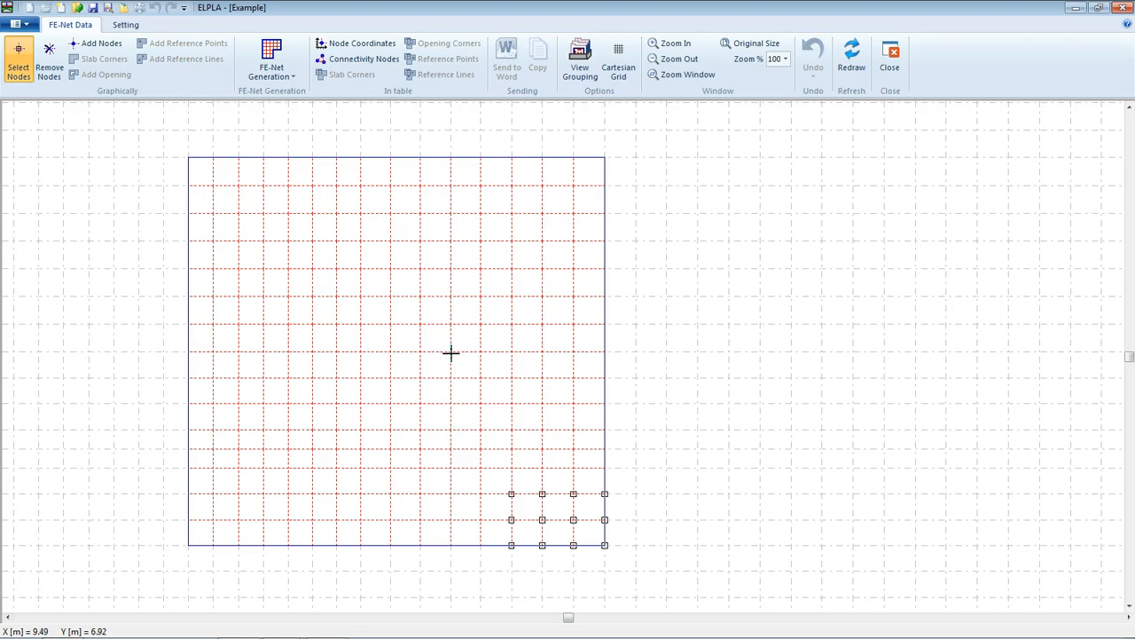
Select two adjacent rows of interior nodes for the horizontal leg of the L-shaped opening.
{"action": "left_click", "coordinate": [450, 324]}
{"action": "left_click", "coordinate": [450, 296]}
{"action": "left_click", "coordinate": [420, 296]}
{"action": "left_click", "coordinate": [421, 324]}
{"action": "left_click", "coordinate": [390, 296]}
{"action": "left_click", "coordinate": [390, 324]}
{"action": "left_click", "coordinate": [360, 297]}
{"action": "left_click", "coordinate": [360, 323]}
{"action": "left_click", "coordinate": [336, 296]}
{"action": "left_click", "coordinate": [336, 324]}
{"action": "left_click", "coordinate": [312, 296]}
{"action": "left_click", "coordinate": [312, 324]}
{"action": "left_click", "coordinate": [288, 296]}
{"action": "left_click", "coordinate": [288, 324]}
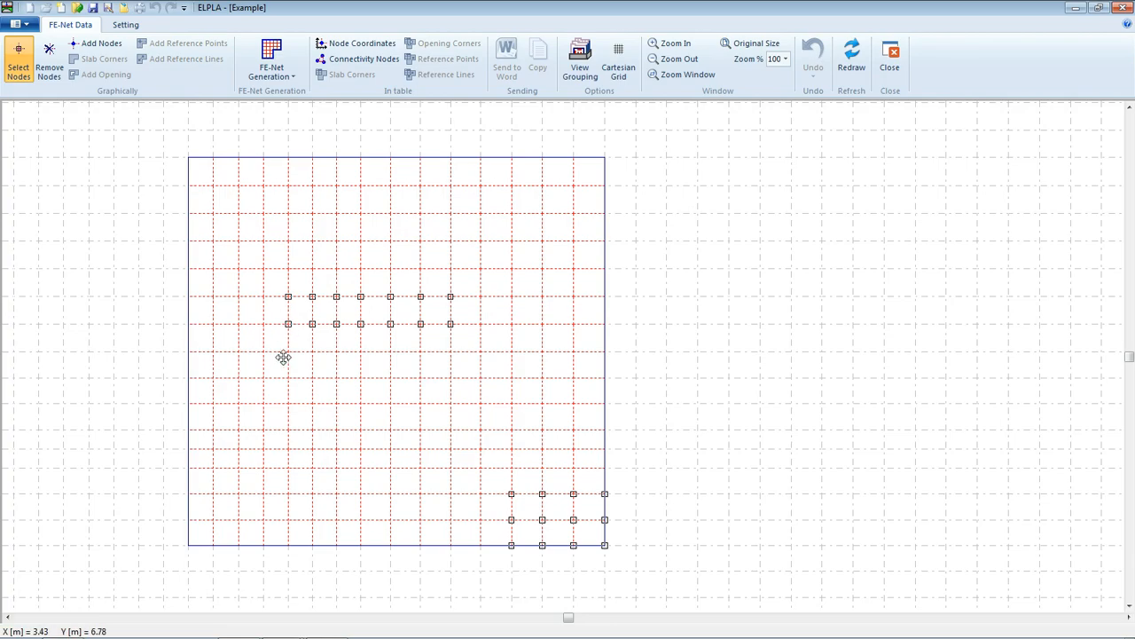
Extend the selection by three rows of two nodes below the opening's left end, and remove all selected nodes from the net.
{"action": "left_click", "coordinate": [288, 352]}
{"action": "left_click", "coordinate": [313, 351]}
{"action": "left_click", "coordinate": [288, 377]}
{"action": "left_click", "coordinate": [312, 377]}
{"action": "left_click", "coordinate": [288, 404]}
{"action": "left_click", "coordinate": [312, 404]}
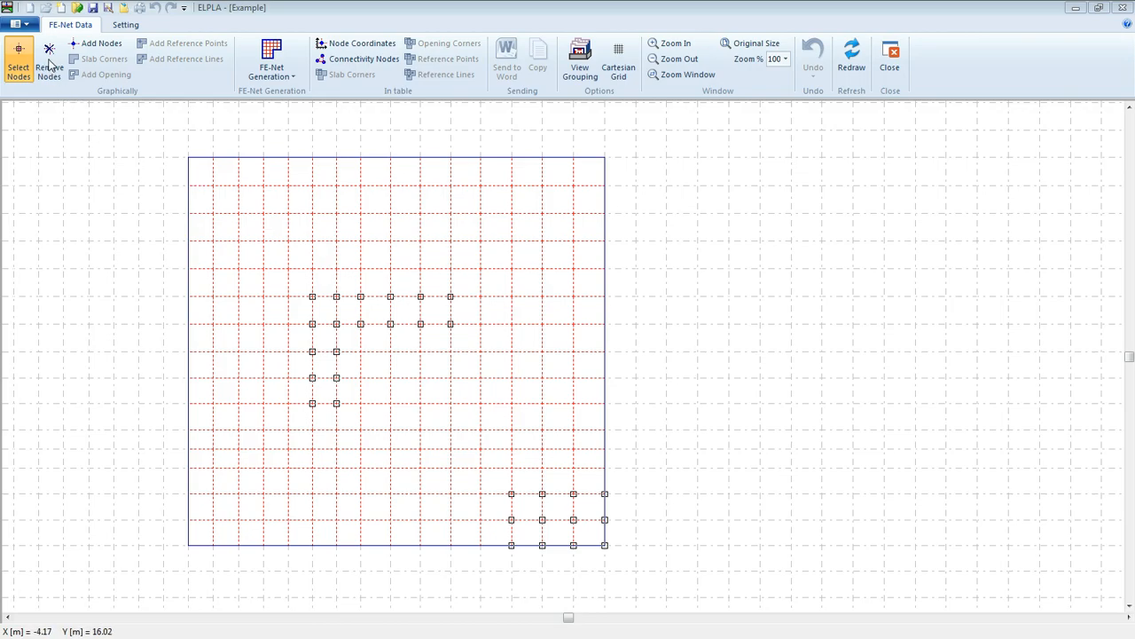
{"action": "left_click", "coordinate": [48, 64]}
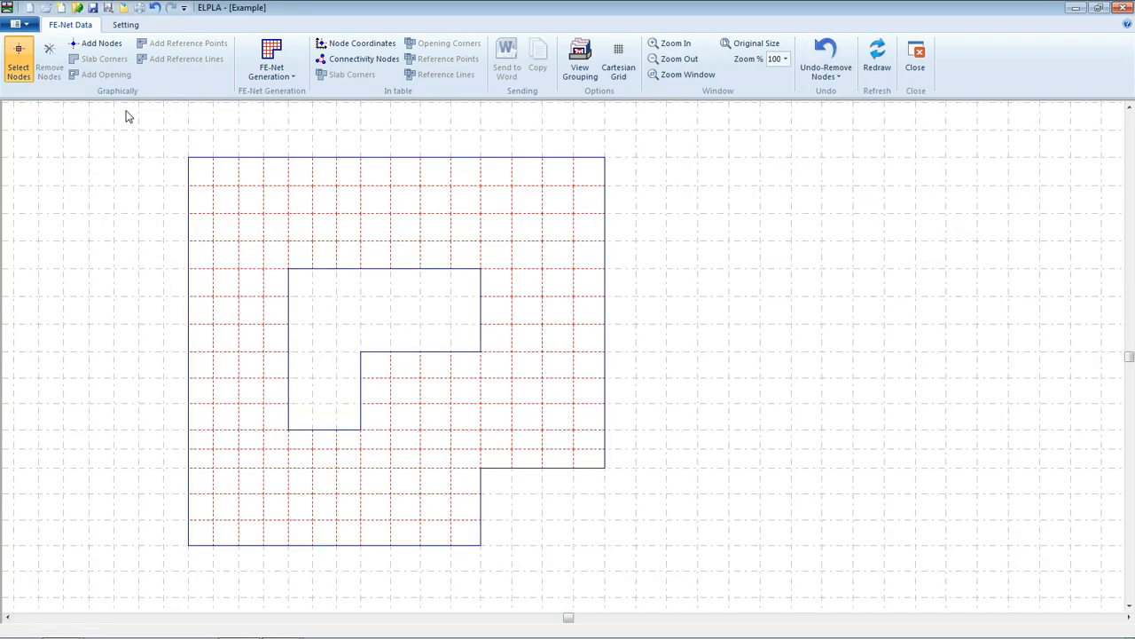
Save and close the FE-net data, and open the foundation properties.
{"action": "left_click", "coordinate": [92, 9]}
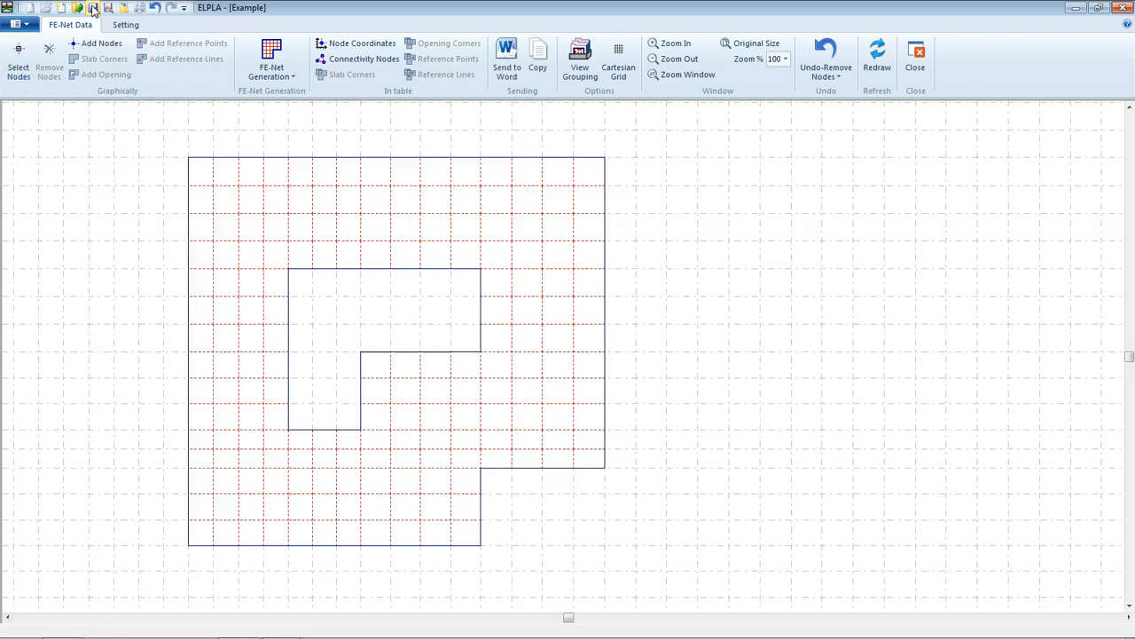
{"action": "left_click", "coordinate": [917, 58]}
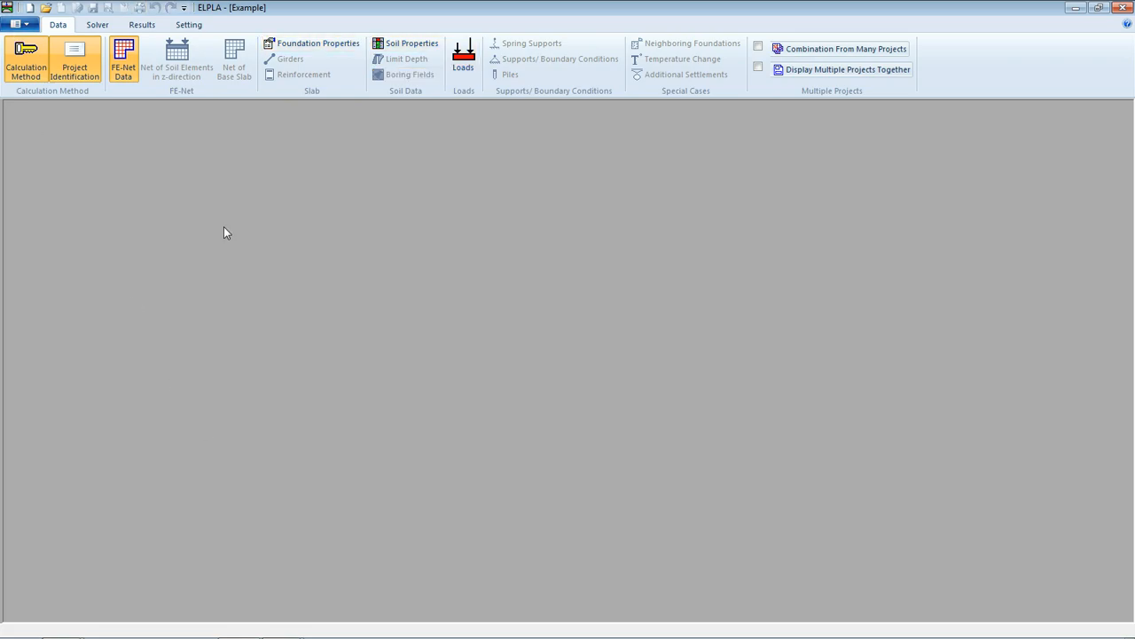
{"action": "left_click", "coordinate": [315, 53]}
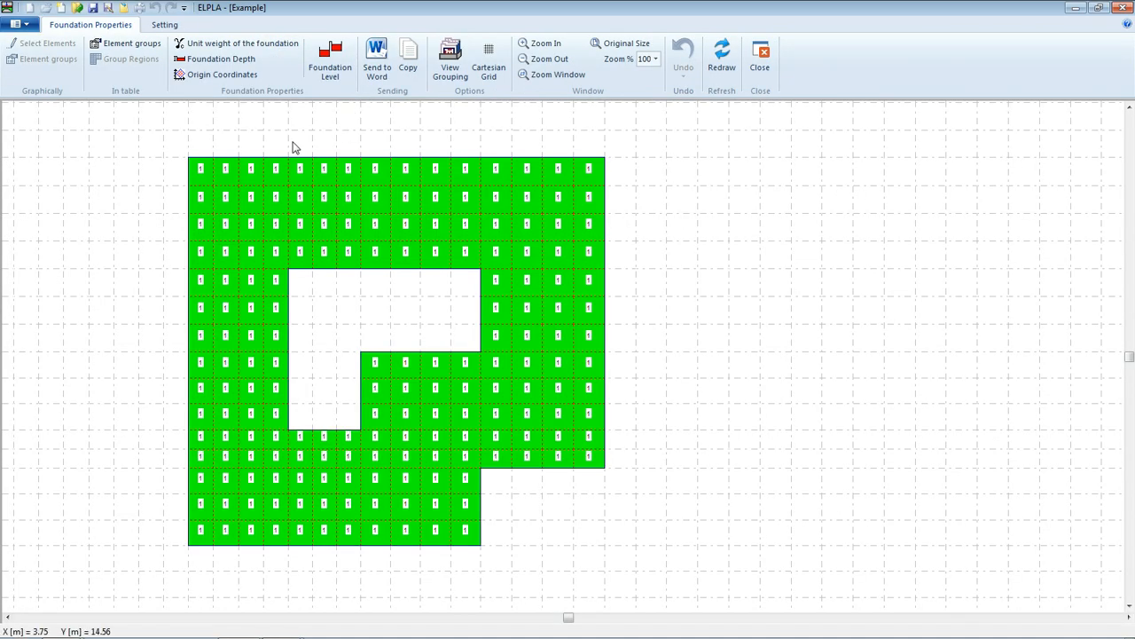
Set the slab thickness of element group 1 to 0.5 m.
{"action": "left_click", "coordinate": [126, 49]}
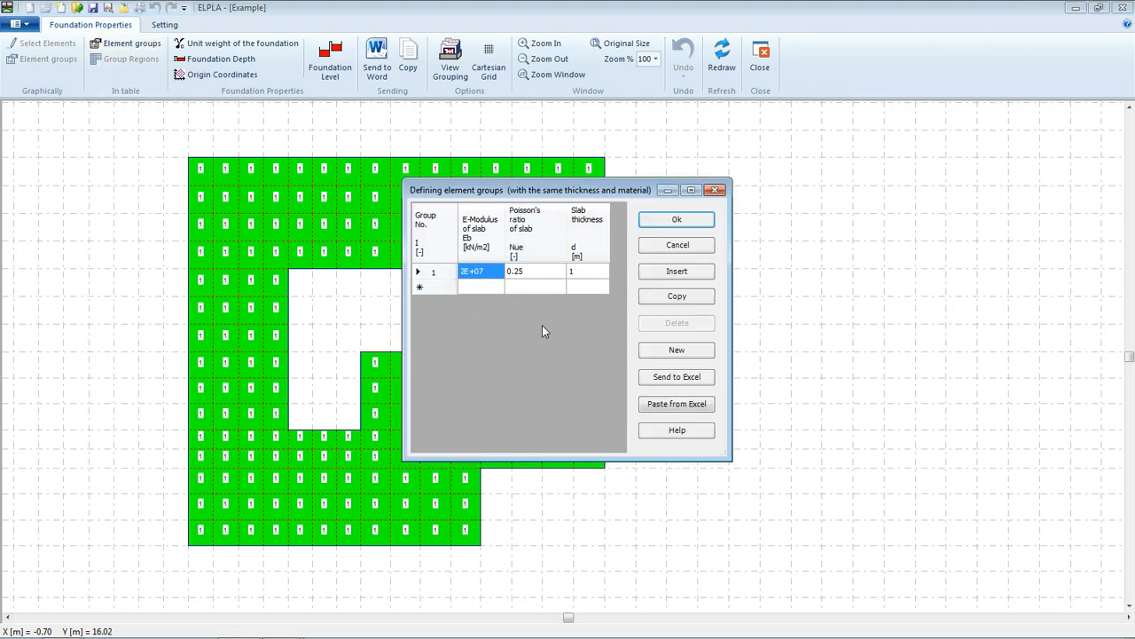
{"action": "left_click", "coordinate": [582, 273]}
{"action": "left_click", "coordinate": [596, 276]}
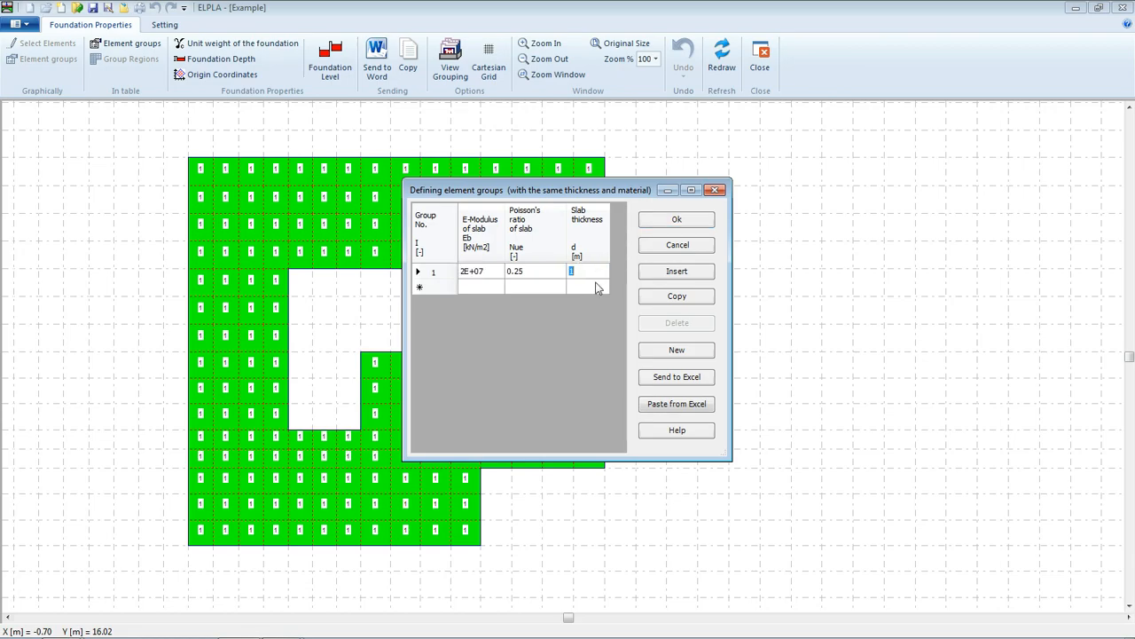
{"action": "type", "text": "0.5"}
{"action": "left_click", "coordinate": [681, 223]}
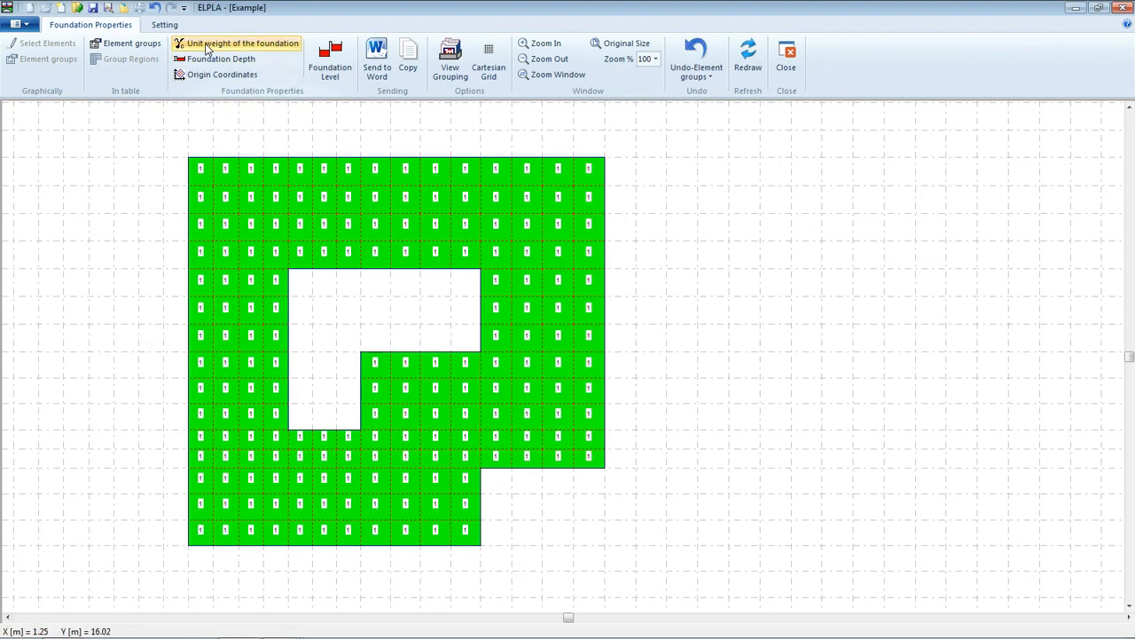
Set the unit weight of the foundation to 0 kN/m3.
{"action": "left_click", "coordinate": [207, 46]}
{"action": "double_click", "coordinate": [650, 320]}
{"action": "type", "text": "0"}
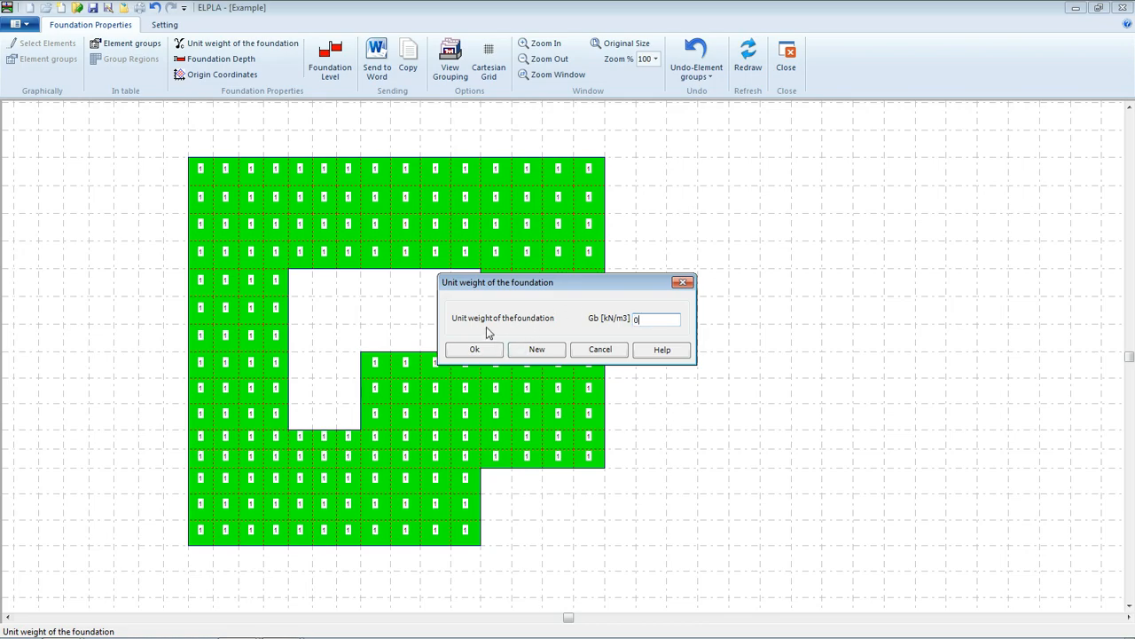
{"action": "left_click", "coordinate": [483, 351]}
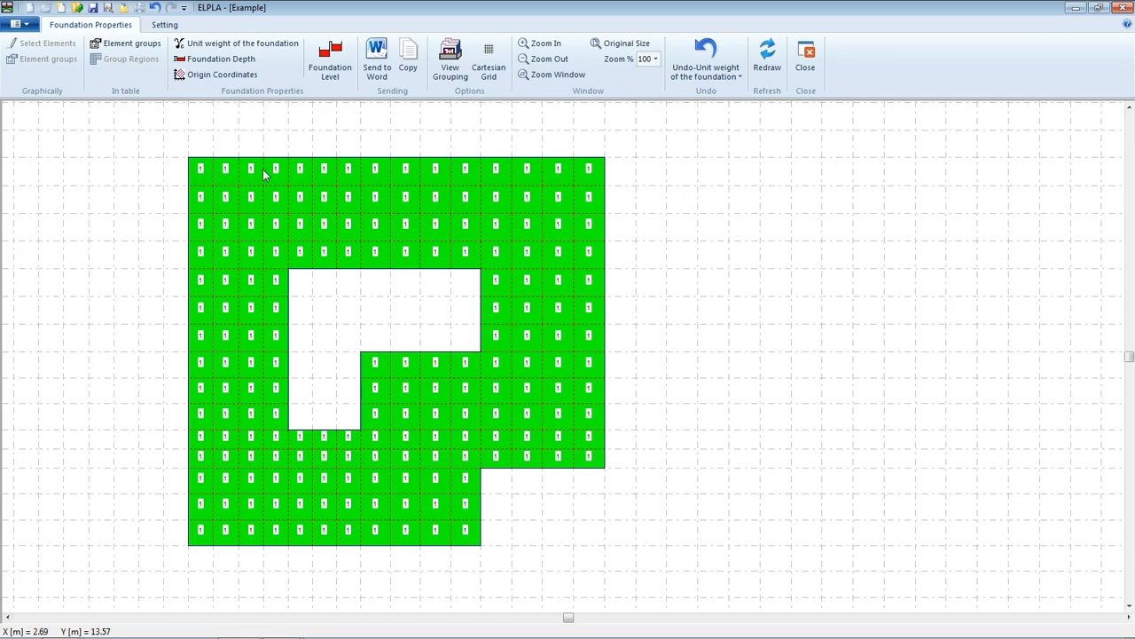
Set the foundation depth under the ground surface (Tf) to 2.7 m.
{"action": "left_click", "coordinate": [189, 64]}
{"action": "double_click", "coordinate": [678, 250]}
{"action": "type", "text": "2.7"}
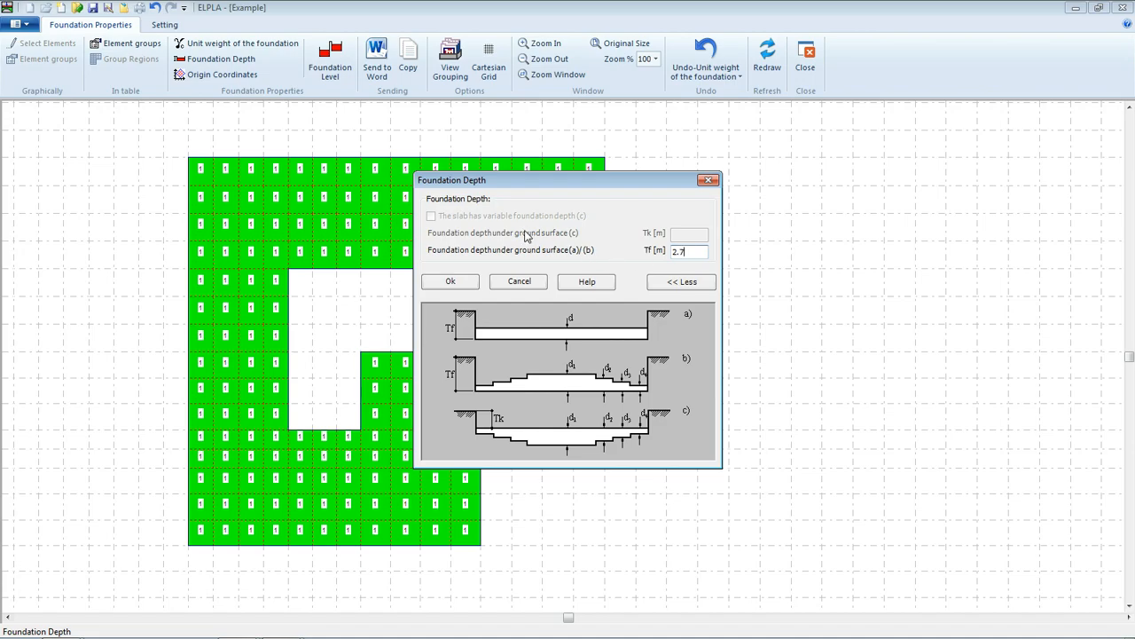
{"action": "left_click", "coordinate": [450, 283]}
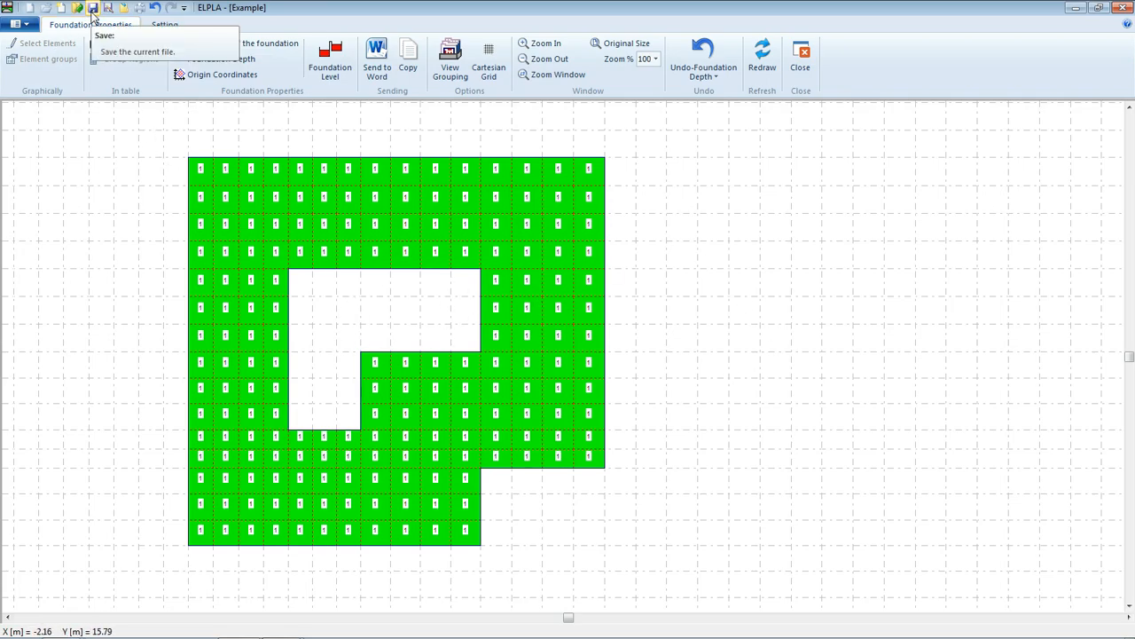
Save and close the foundation properties, and open the soil data of the boring log.
{"action": "left_click", "coordinate": [800, 69]}
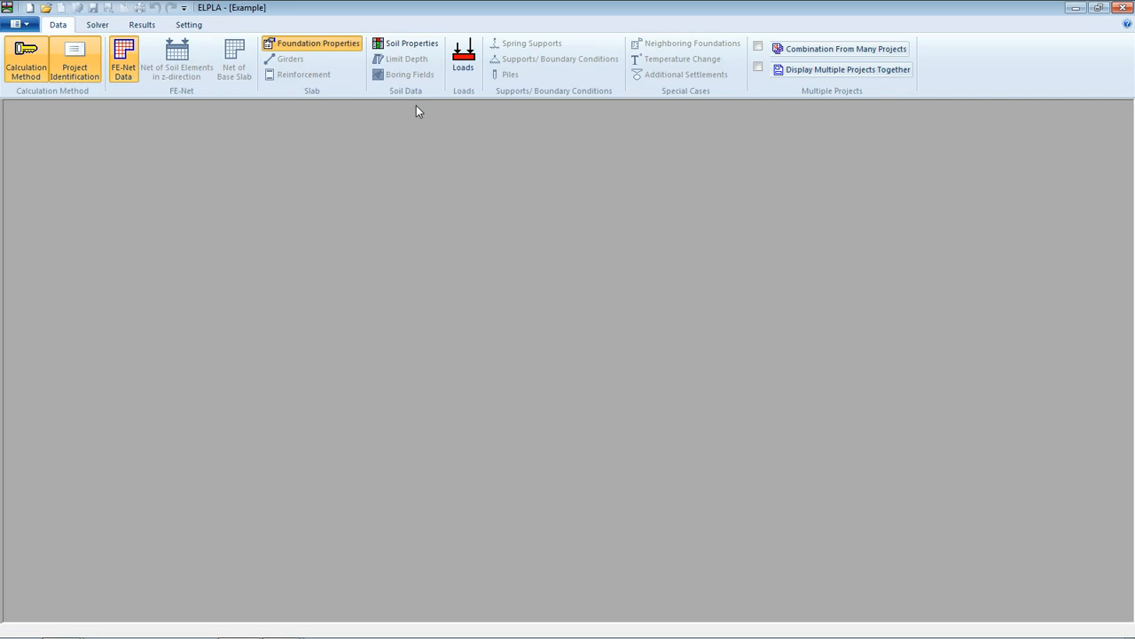
{"action": "left_click", "coordinate": [412, 46]}
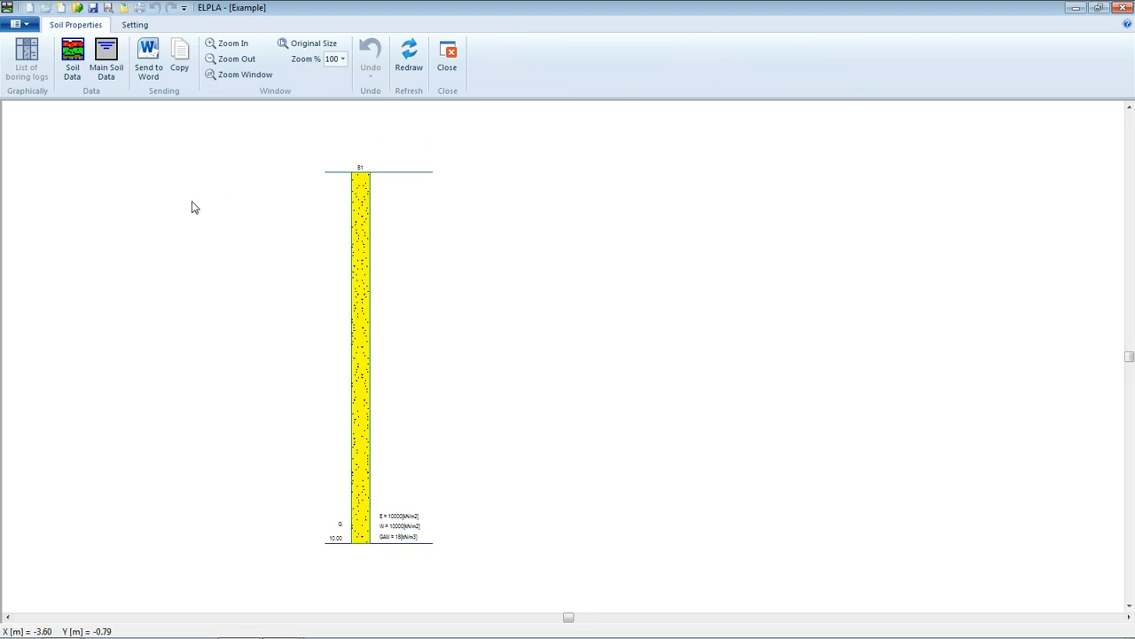
{"action": "left_click", "coordinate": [72, 71]}
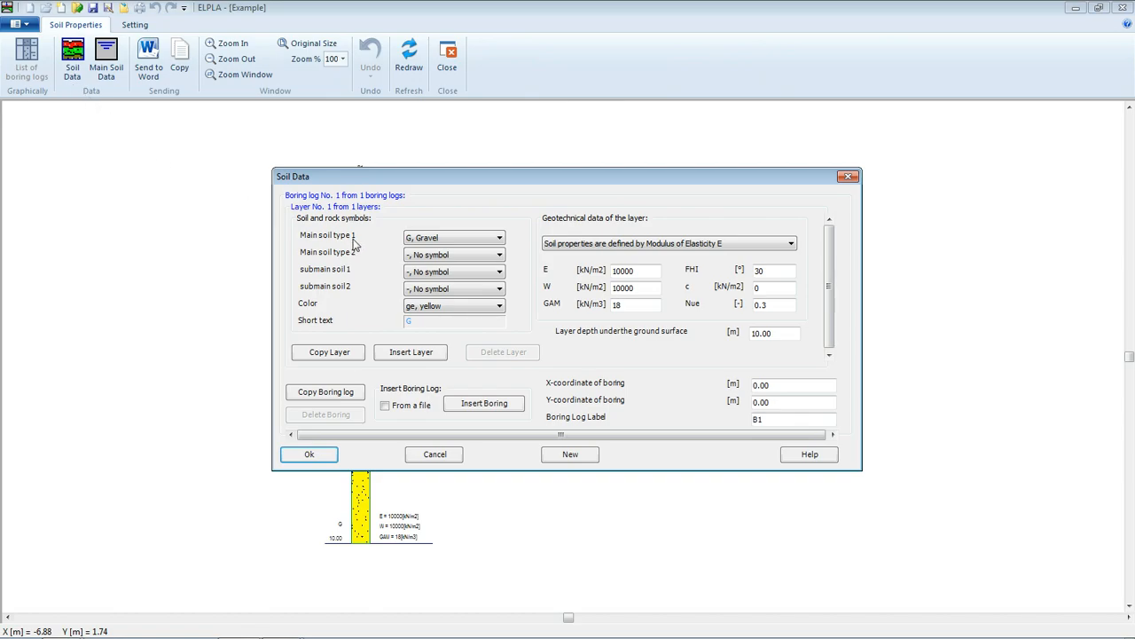
Define layer 1 as silt with E 9500, W 26000 and c 5 kN/m2, GAM 19 kN/m3 and a layer depth of 1.5 m.
{"action": "left_click", "coordinate": [425, 241]}
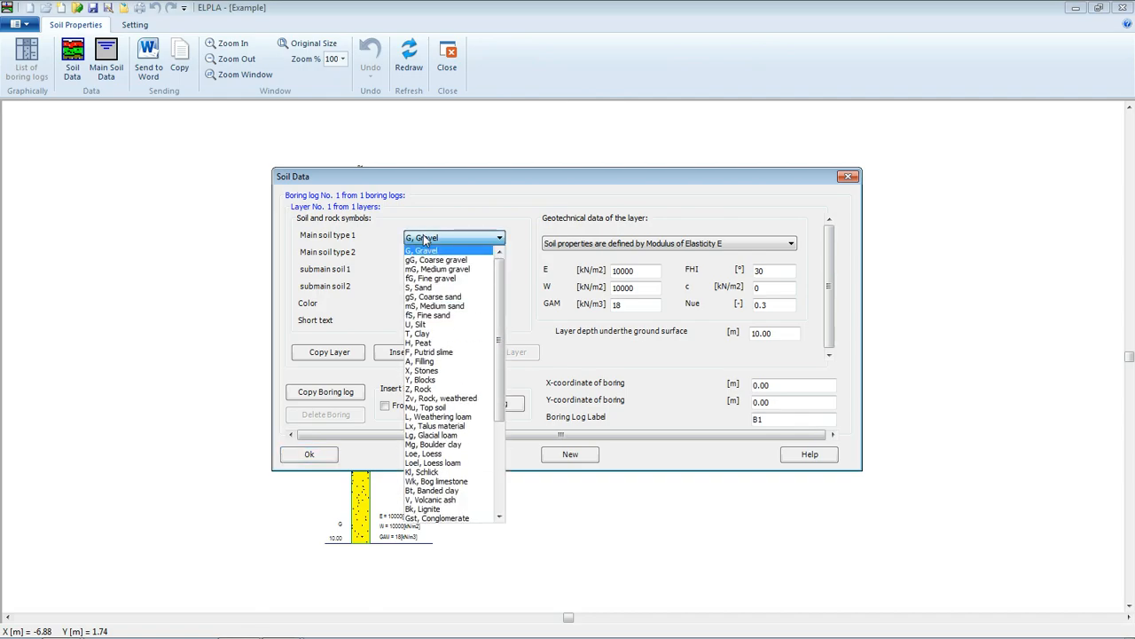
{"action": "left_click", "coordinate": [416, 323]}
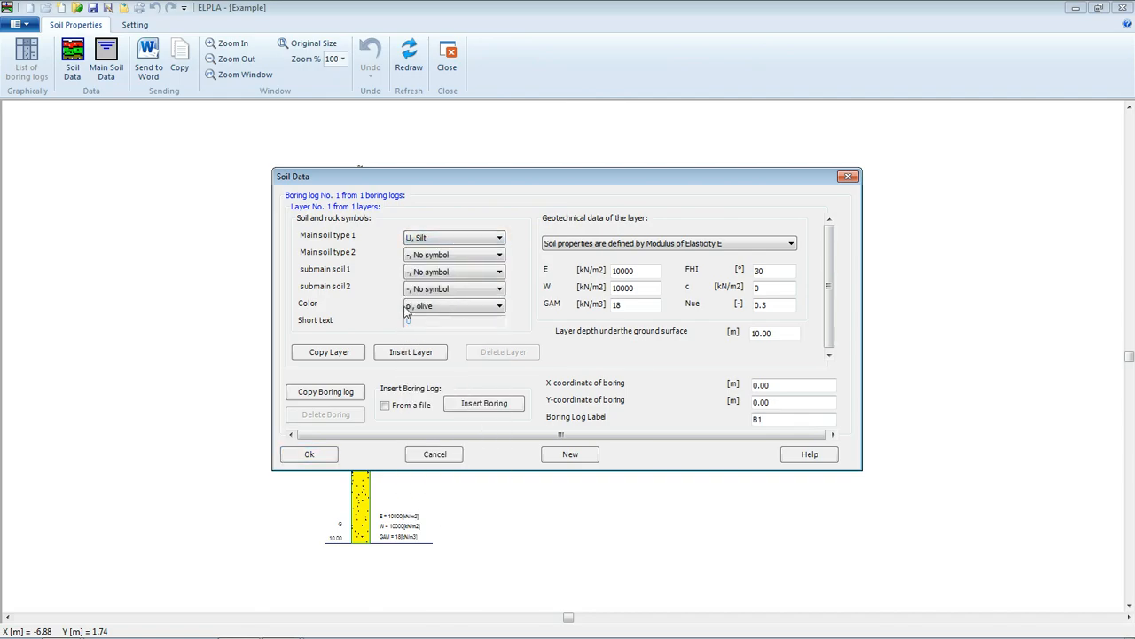
{"action": "double_click", "coordinate": [622, 271]}
{"action": "type", "text": "9500"}
{"action": "key", "text": "Tab"}
{"action": "type", "text": "26000"}
{"action": "key", "text": "Tab"}
{"action": "type", "text": "19"}
{"action": "double_click", "coordinate": [790, 289]}
{"action": "type", "text": "5"}
{"action": "double_click", "coordinate": [779, 338]}
{"action": "type", "text": "1.5"}
Set the coordinates of boring B1 to X 4 m and Y 3 m.
{"action": "double_click", "coordinate": [793, 384]}
{"action": "type", "text": "4"}
{"action": "double_click", "coordinate": [793, 401]}
{"action": "type", "text": "3"}
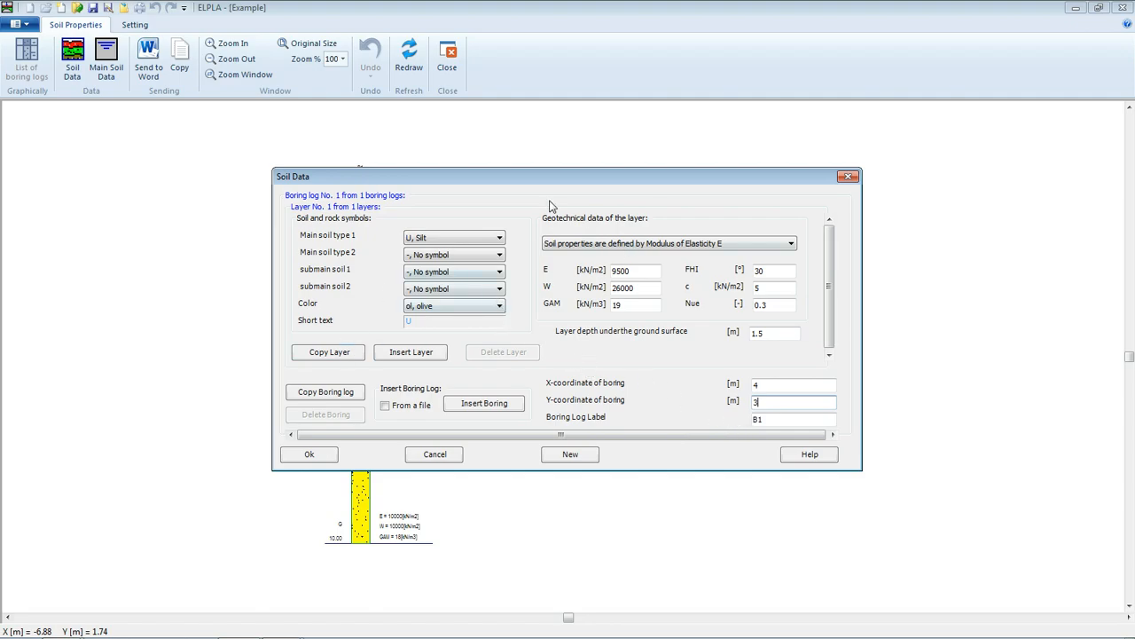
Copy layer 1 as a second layer and set its GAM to 9 kN/m3 and its depth to 3.8 m.
{"action": "left_click", "coordinate": [322, 359]}
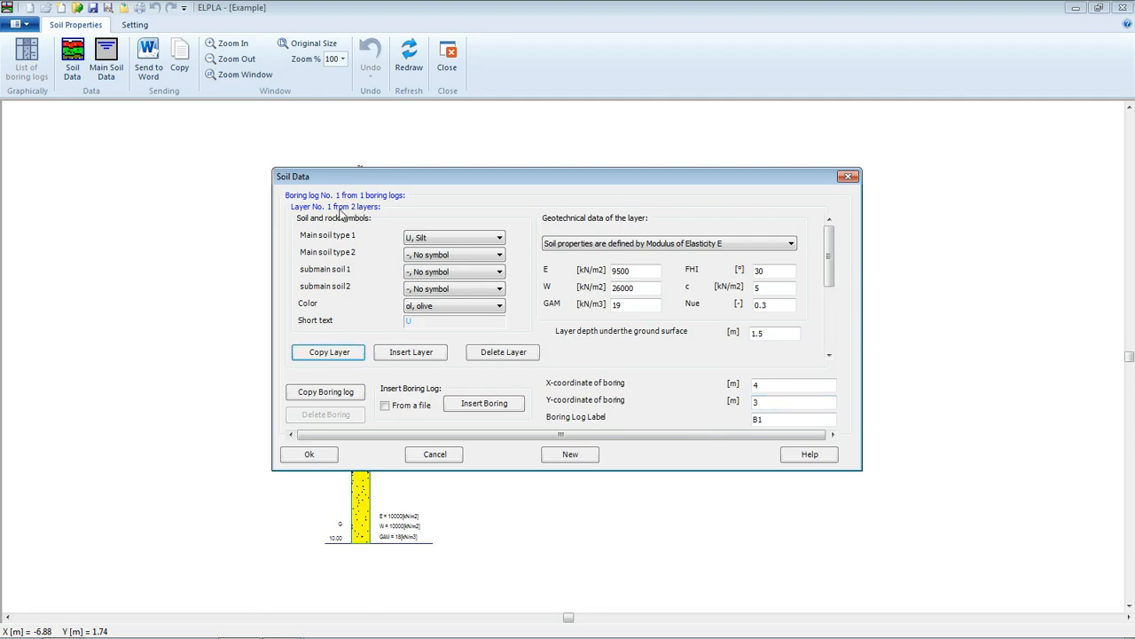
{"action": "left_click", "coordinate": [829, 354]}
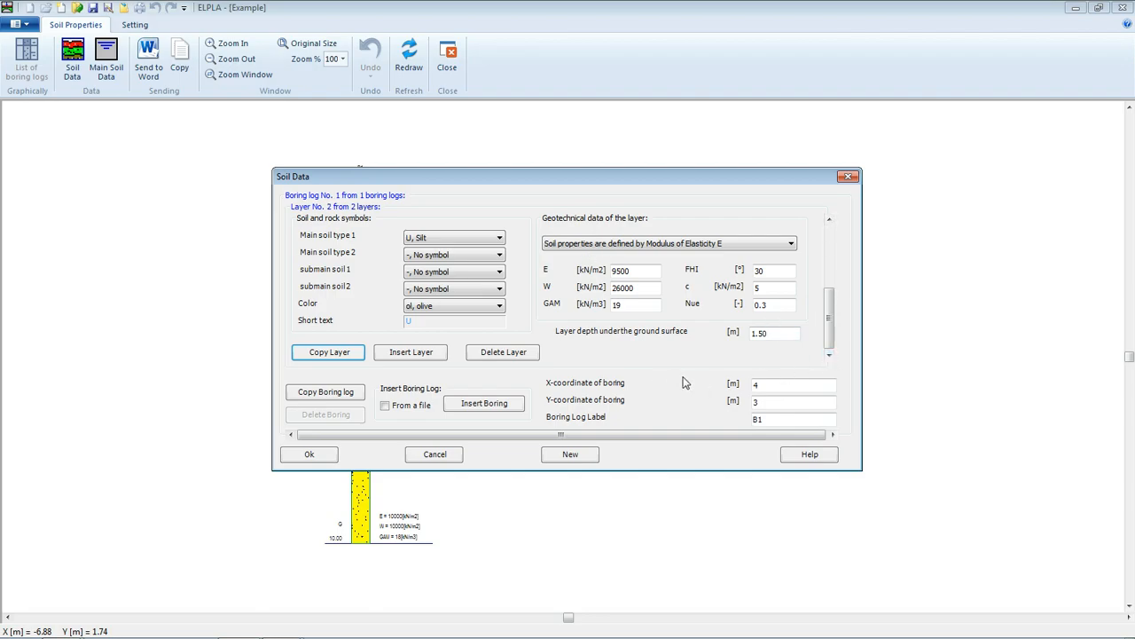
{"action": "double_click", "coordinate": [646, 305]}
{"action": "type", "text": "9"}
{"action": "double_click", "coordinate": [777, 332]}
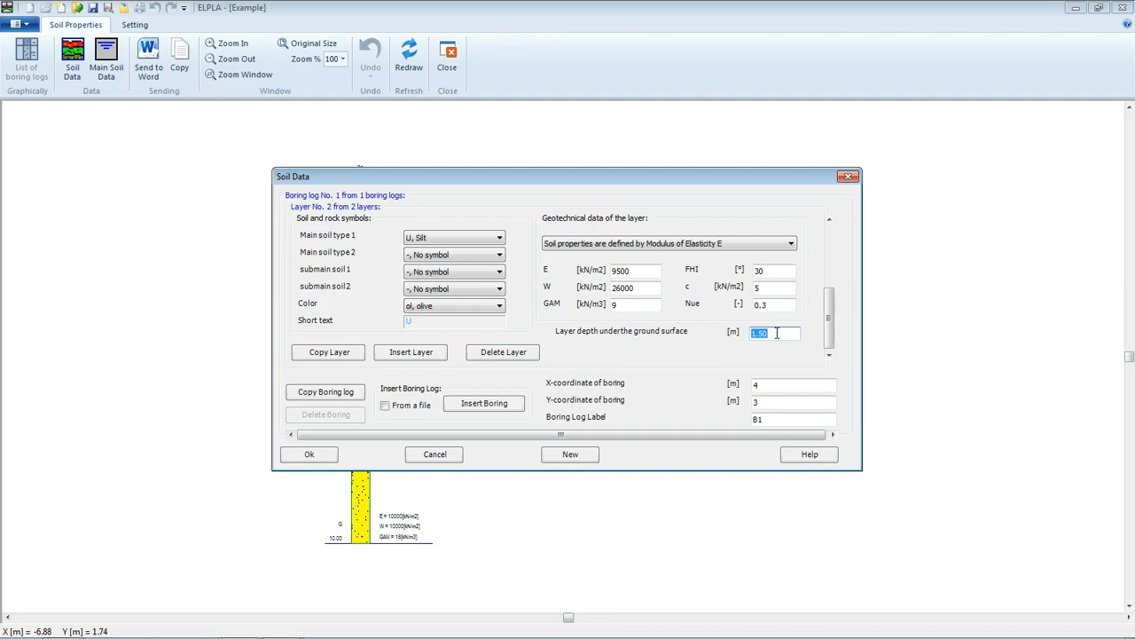
{"action": "type", "text": "3.8"}
Copy layer 2 as a third layer of fine sand with E 22000 and W 52000 kN/m2 and a depth of 10 m.
{"action": "left_click", "coordinate": [337, 354]}
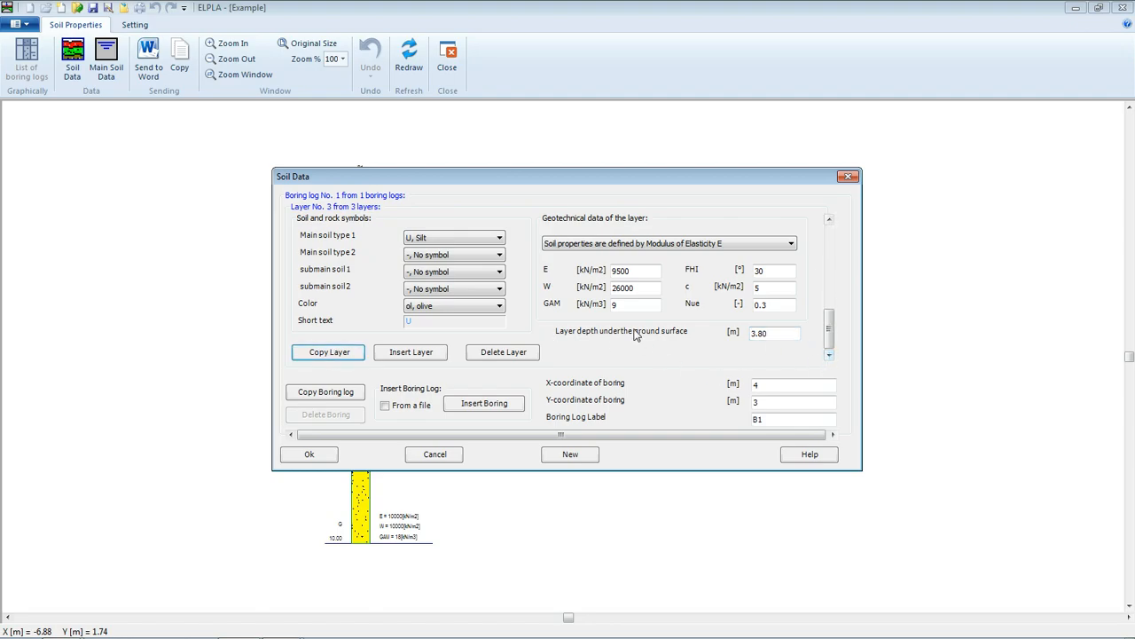
{"action": "left_click", "coordinate": [442, 238]}
{"action": "scroll", "coordinate": [447, 306], "scroll_direction": "up", "scroll_amount": 3}
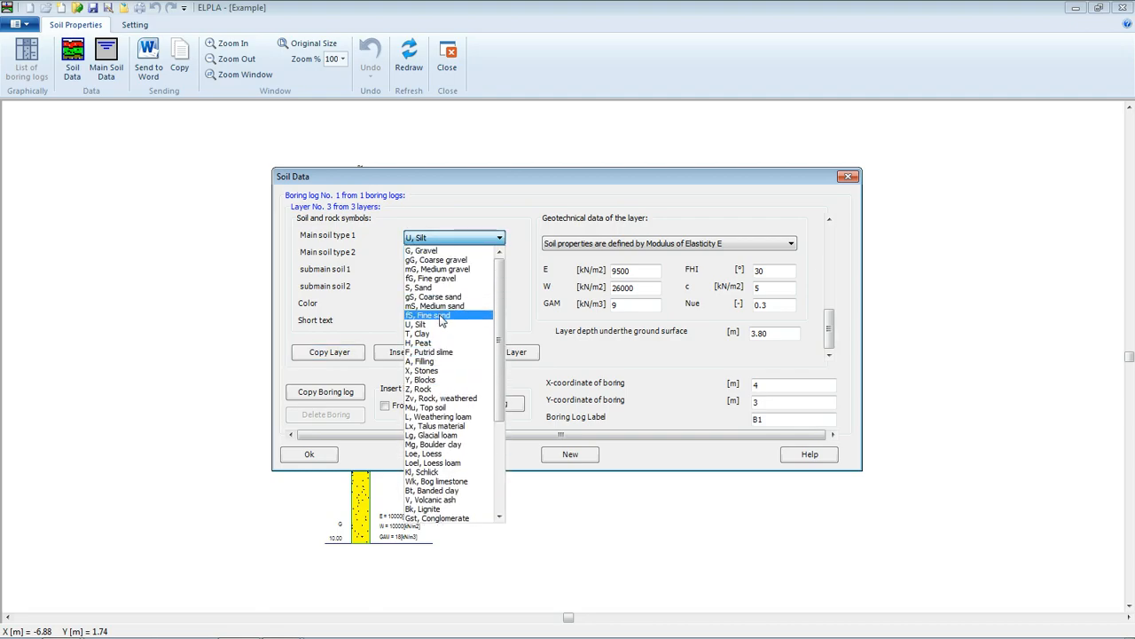
{"action": "left_click", "coordinate": [441, 316]}
{"action": "double_click", "coordinate": [634, 272]}
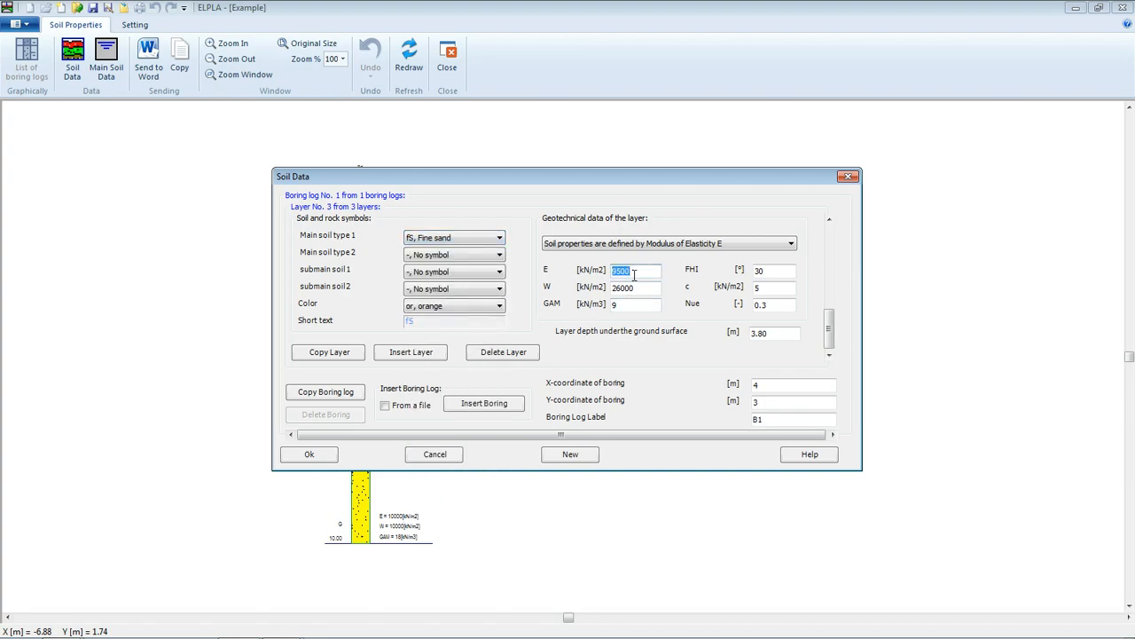
{"action": "type", "text": "22000"}
{"action": "left_click_drag", "start_coordinate": [623, 289], "coordinate": [611, 289]}
{"action": "type", "text": "52"}
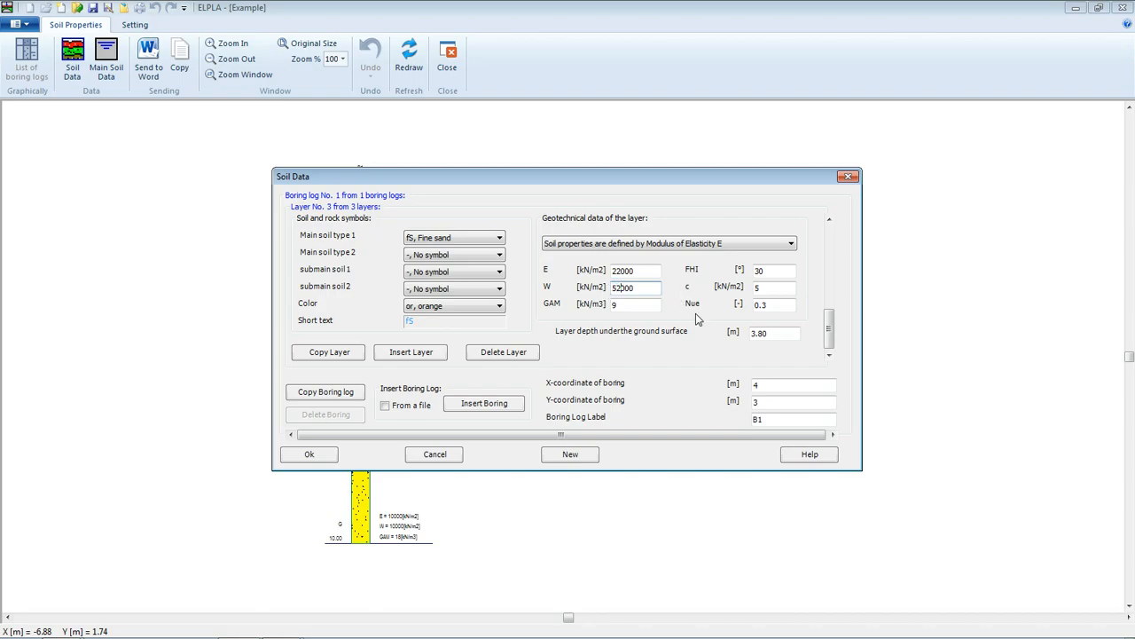
{"action": "double_click", "coordinate": [773, 332]}
{"action": "type", "text": "10"}
Copy layer 3 as a fourth layer of gravel with E 120000 and W 220000 kN/m2 and a depth of 20 m.
{"action": "left_click", "coordinate": [337, 355]}
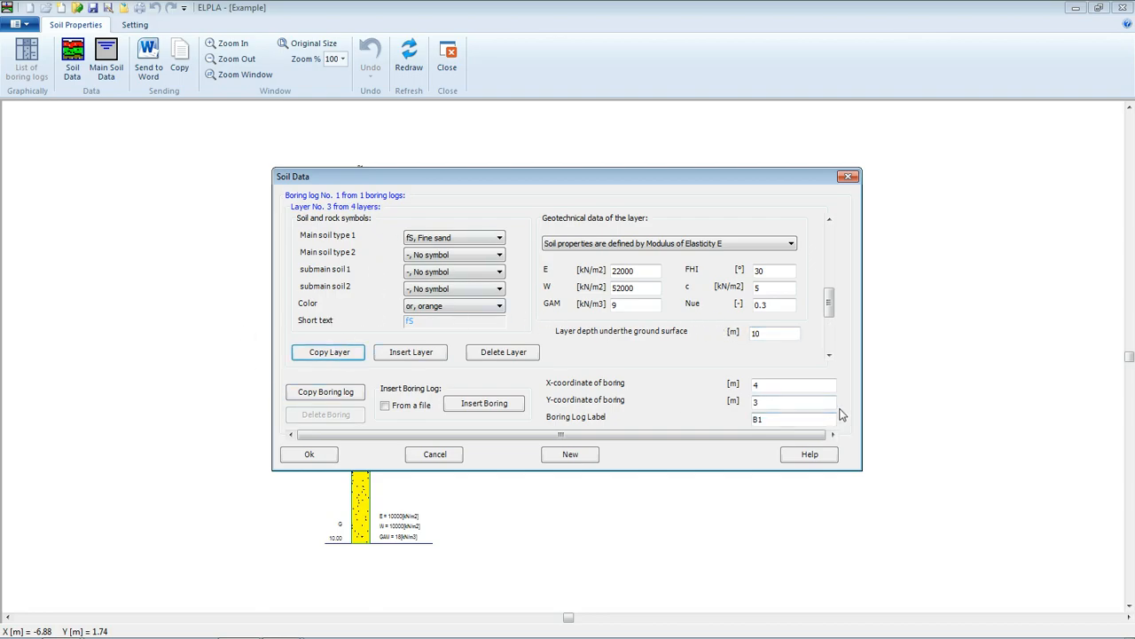
{"action": "left_click", "coordinate": [828, 355]}
{"action": "left_click", "coordinate": [416, 242]}
{"action": "scroll", "coordinate": [452, 266], "scroll_direction": "up", "scroll_amount": 1}
{"action": "left_click", "coordinate": [476, 268]}
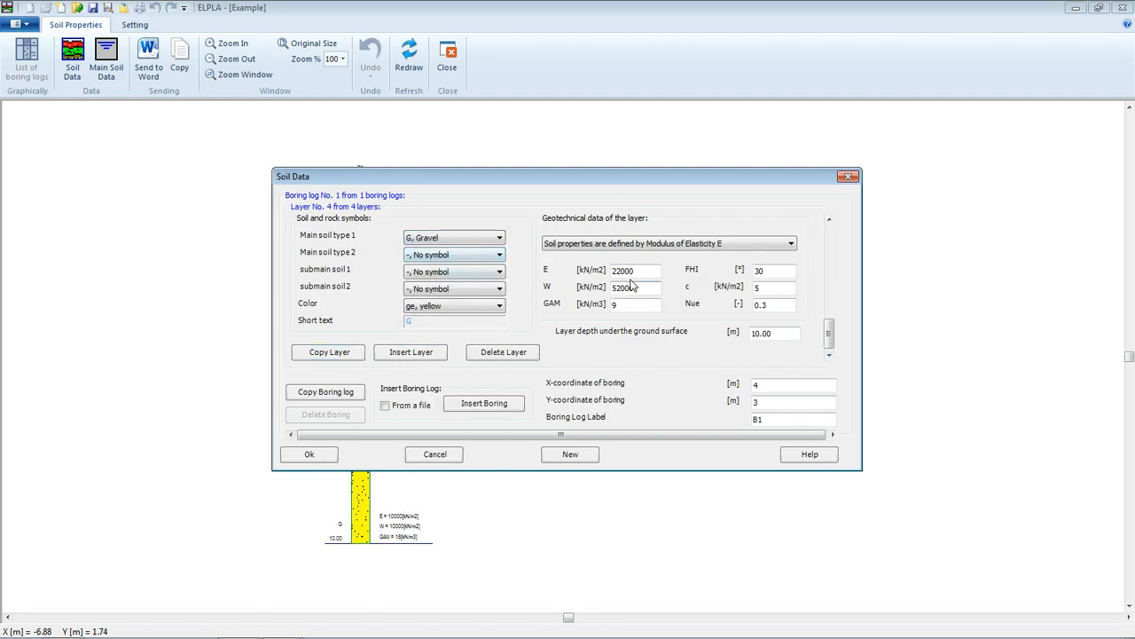
{"action": "left_click_drag", "start_coordinate": [621, 271], "coordinate": [609, 271]}
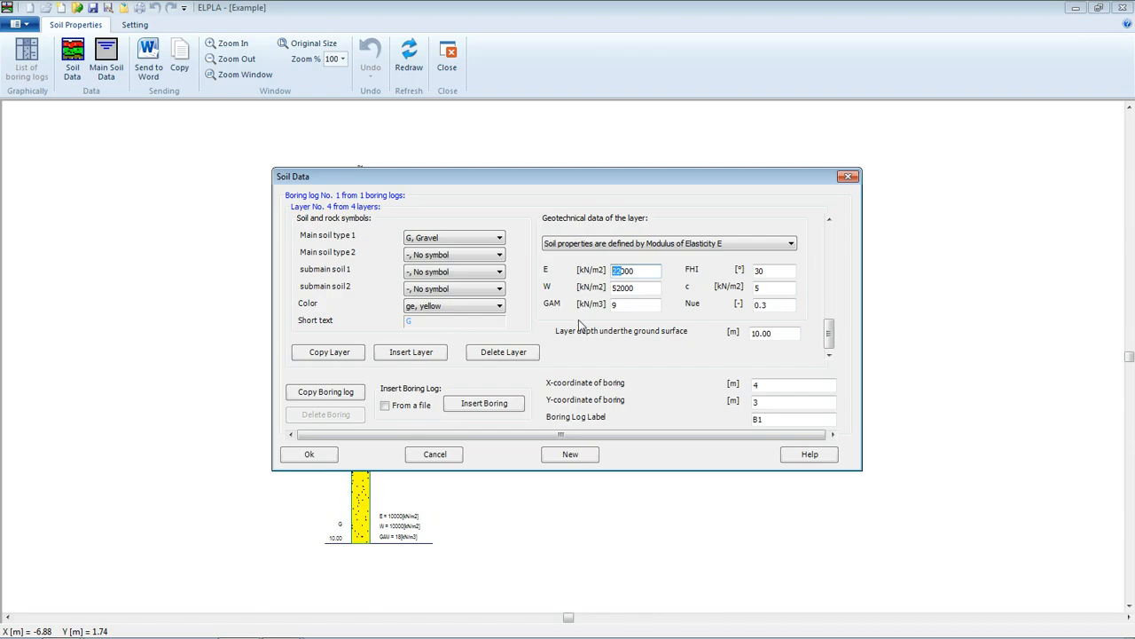
{"action": "type", "text": "12"}
{"action": "left_click_drag", "start_coordinate": [623, 287], "coordinate": [601, 291]}
{"action": "type", "text": "22"}
{"action": "double_click", "coordinate": [771, 334]}
{"action": "type", "text": "20"}
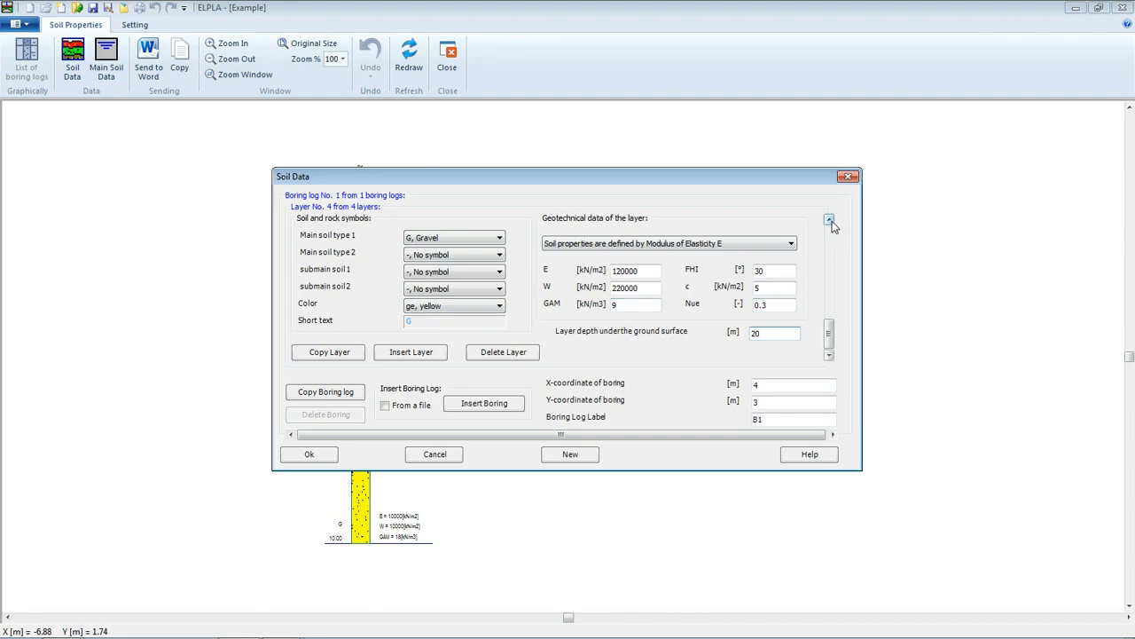
Copy boring log B1 as a second boring labelled B2, located at X 1 m and Y 9 m.
{"action": "left_click", "coordinate": [830, 220]}
{"action": "left_click", "coordinate": [830, 220]}
{"action": "left_click", "coordinate": [830, 220]}
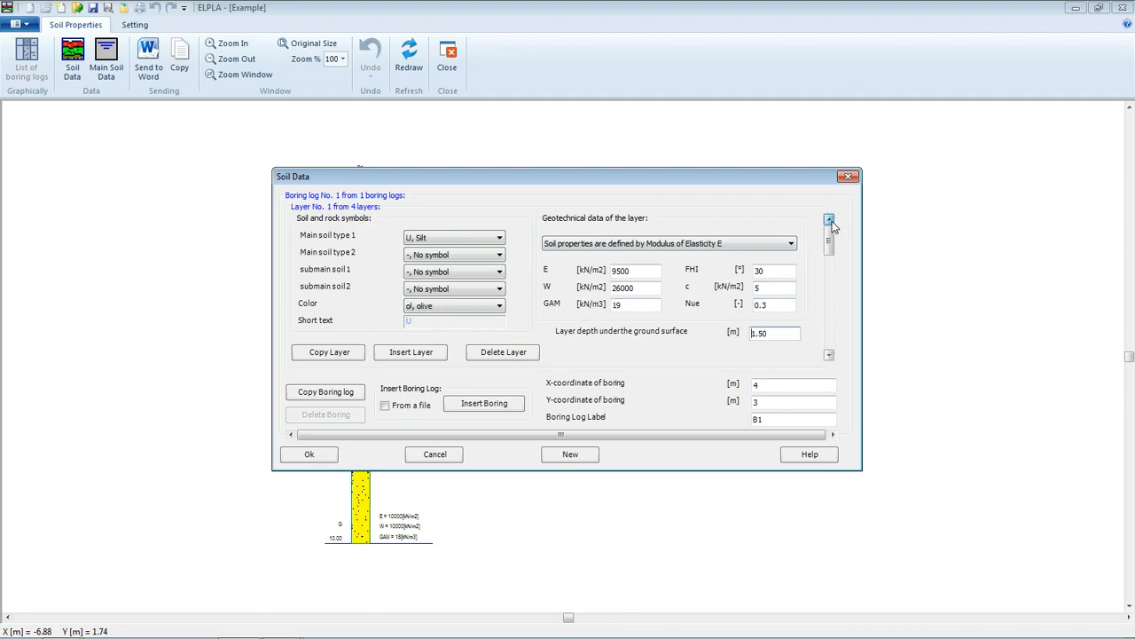
{"action": "left_click", "coordinate": [325, 396]}
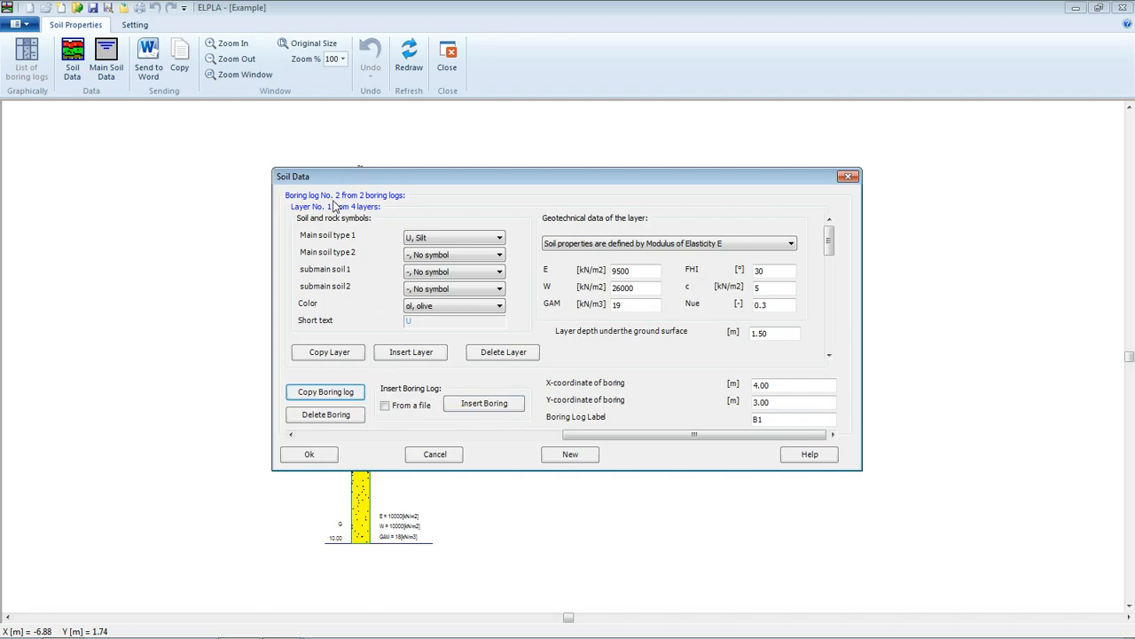
{"action": "double_click", "coordinate": [759, 421]}
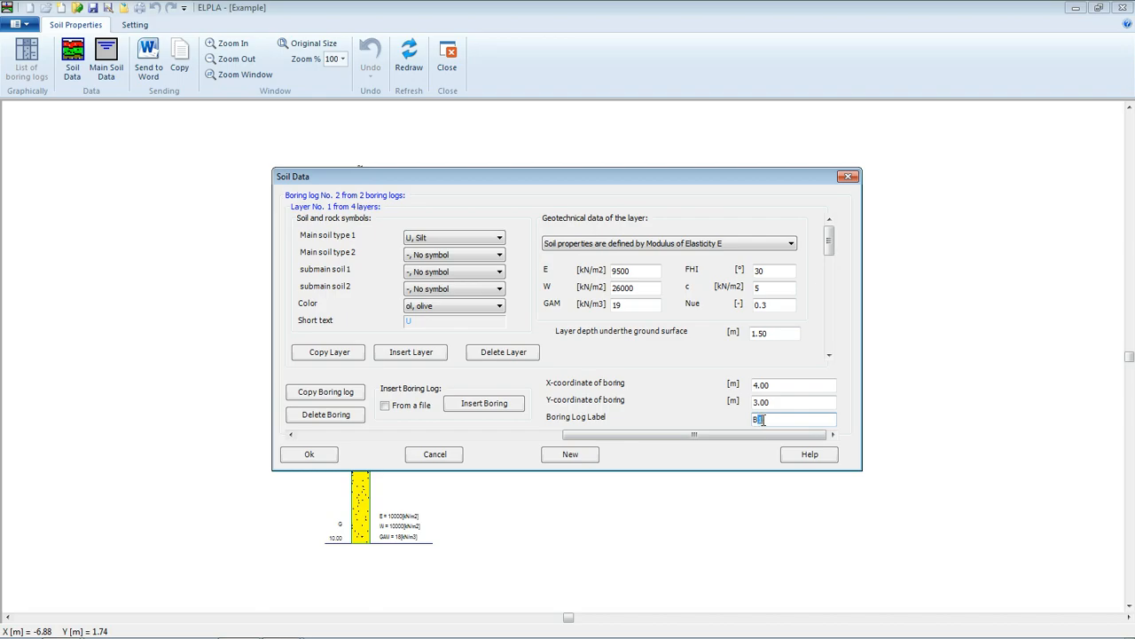
{"action": "type", "text": "2"}
{"action": "double_click", "coordinate": [785, 385]}
{"action": "type", "text": "1"}
{"action": "double_click", "coordinate": [812, 403]}
{"action": "type", "text": "9"}
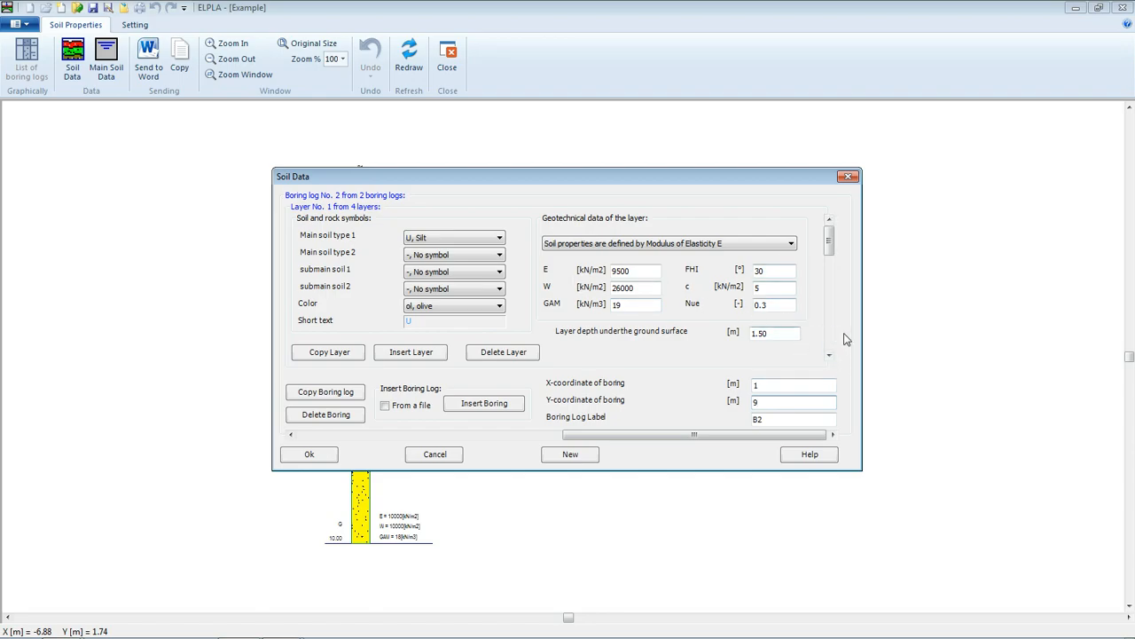
Set the layer depths of boring B2 to 8.2 m for layer 2 and 14.1 m for layer 3.
{"action": "left_click", "coordinate": [831, 356]}
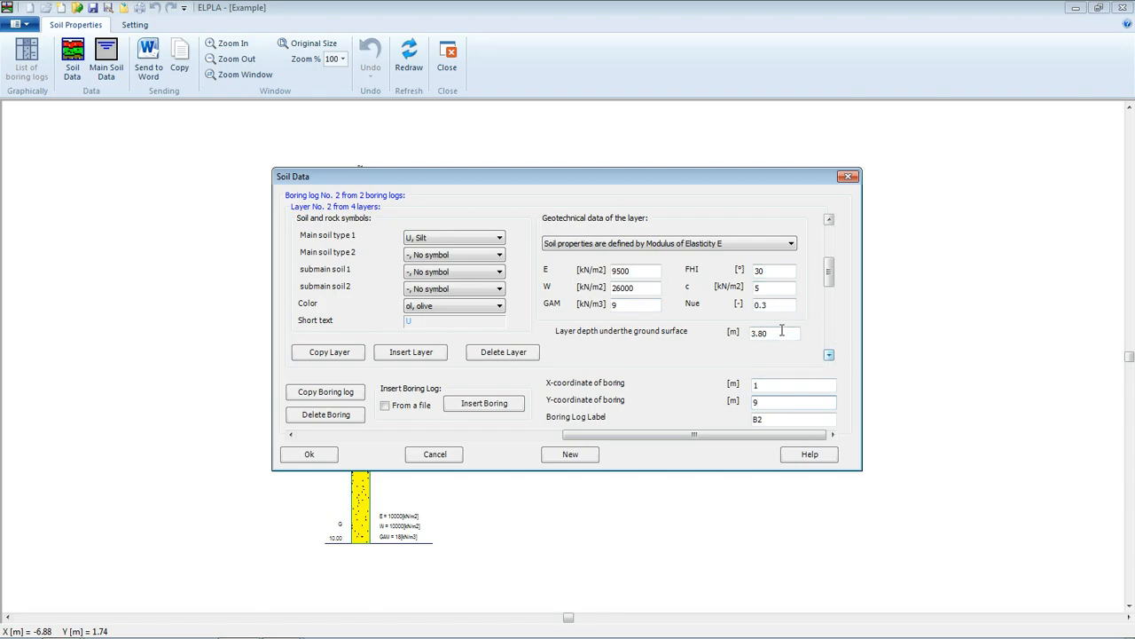
{"action": "left_click", "coordinate": [781, 333]}
{"action": "type", "text": "8.2"}
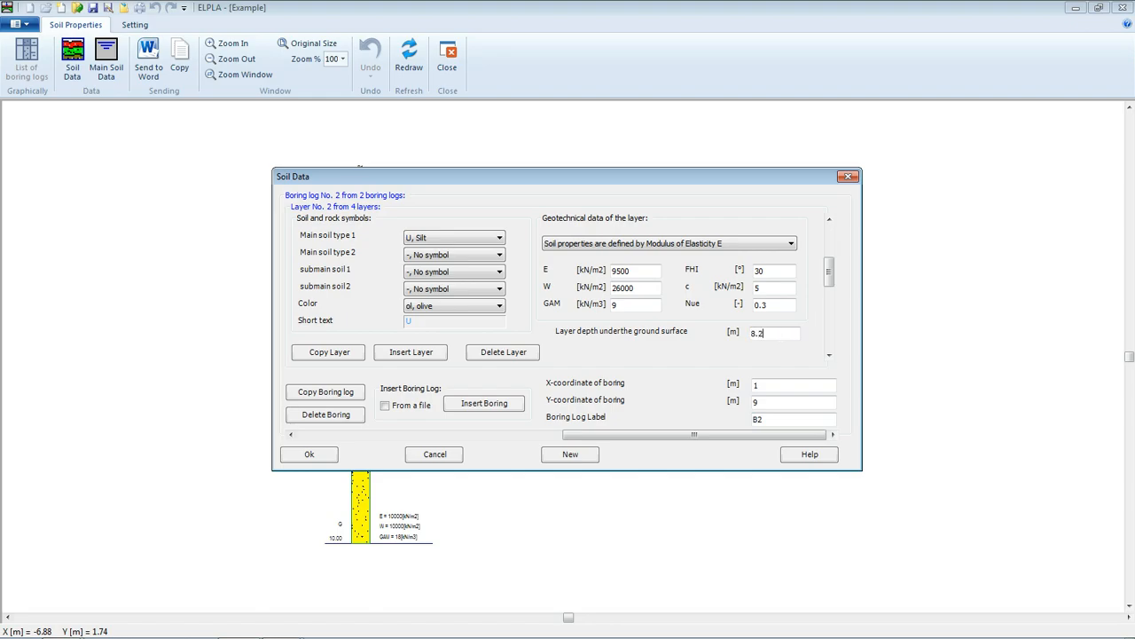
{"action": "left_click", "coordinate": [830, 356]}
{"action": "left_click", "coordinate": [784, 339]}
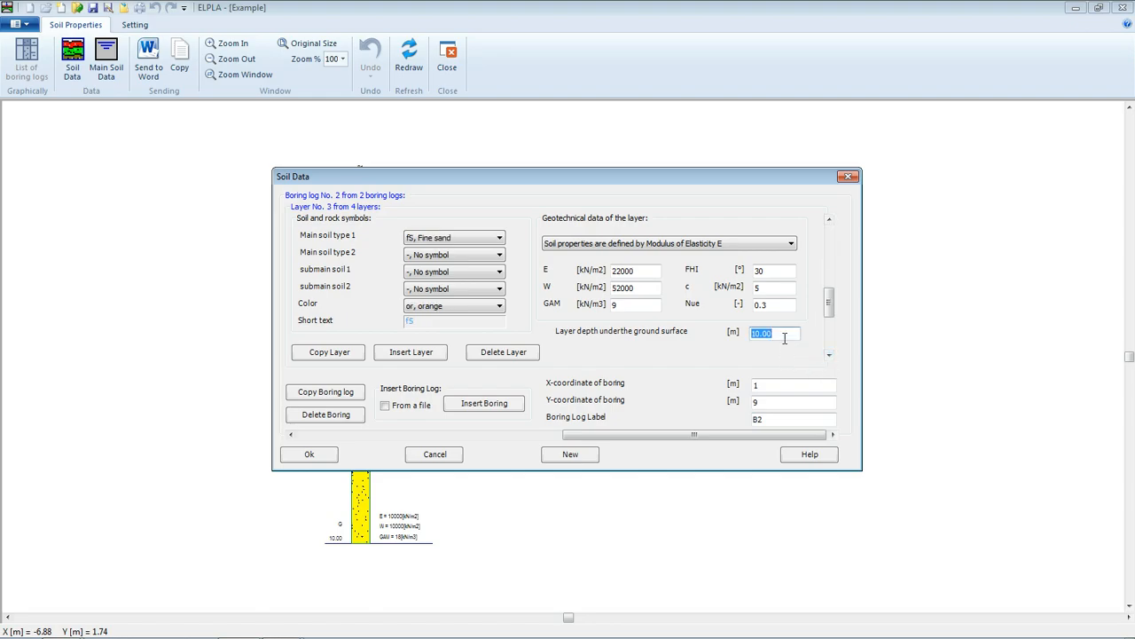
{"action": "type", "text": "14.1"}
{"action": "left_click", "coordinate": [829, 356]}
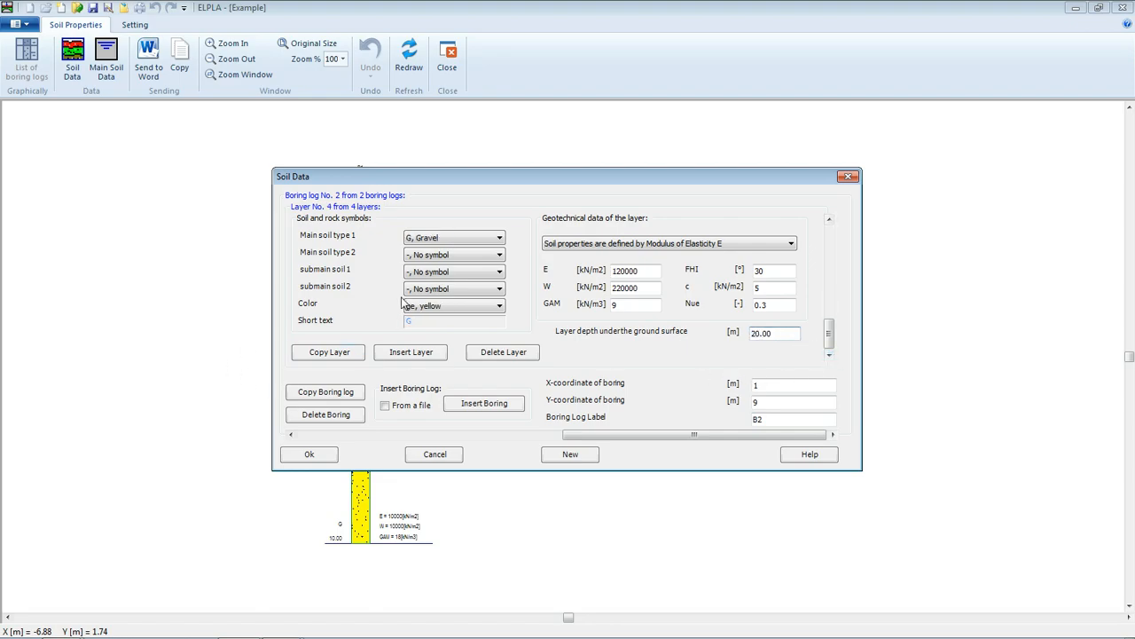
Copy boring log B2 as a third boring labelled B3, located at X 10 m and Y 11 m.
{"action": "left_click", "coordinate": [328, 394]}
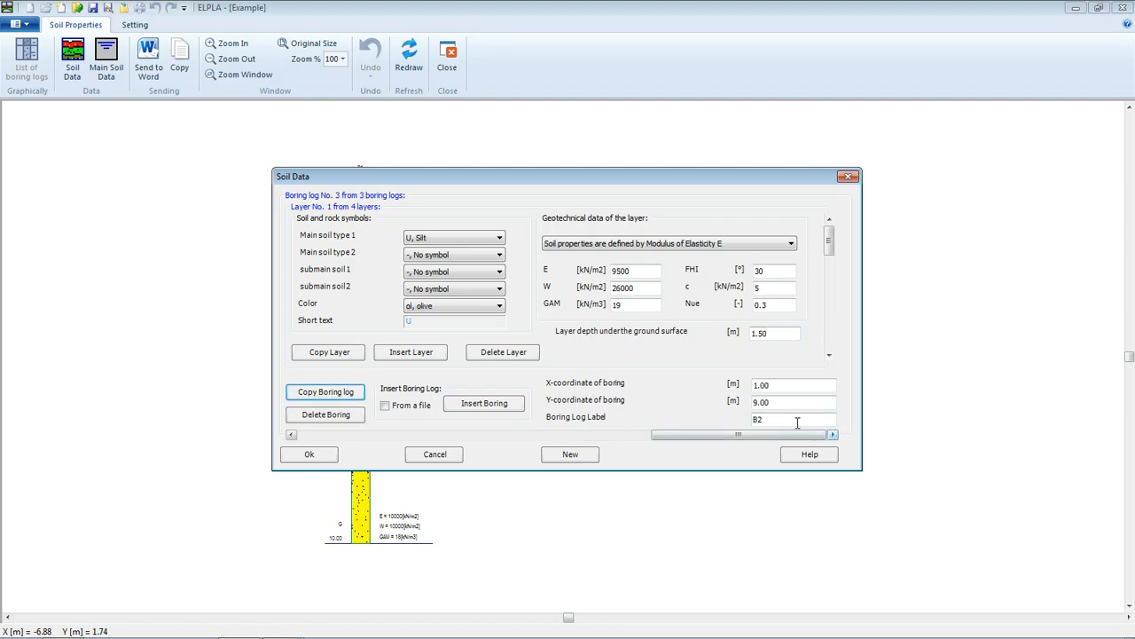
{"action": "double_click", "coordinate": [763, 419]}
{"action": "type", "text": "B3"}
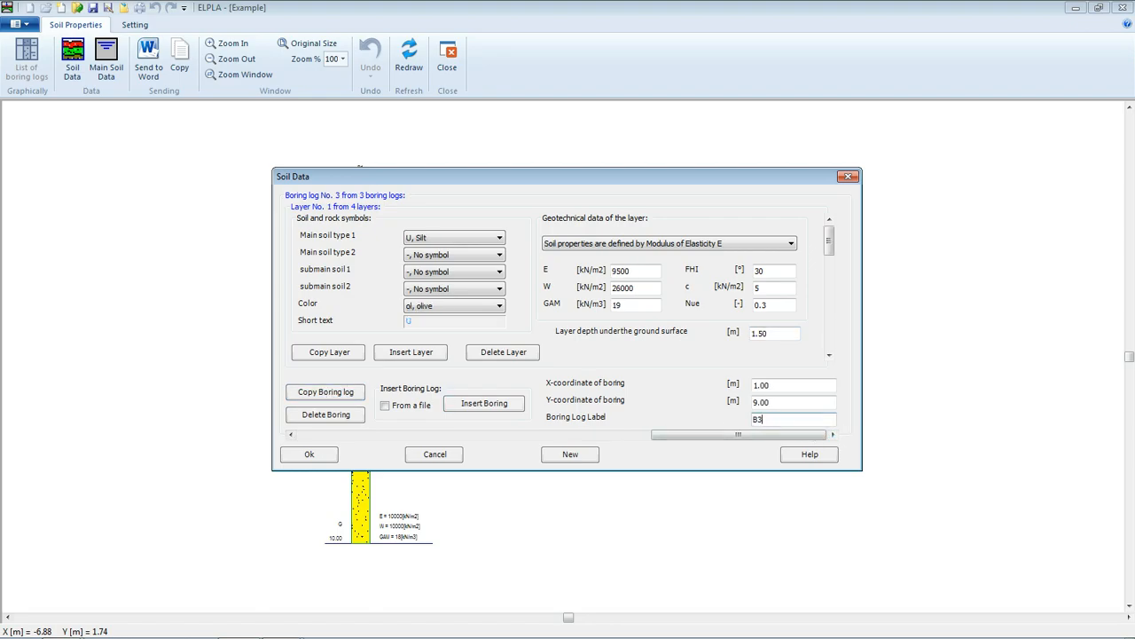
{"action": "double_click", "coordinate": [778, 386]}
{"action": "type", "text": "1"}
{"action": "double_click", "coordinate": [797, 403]}
{"action": "type", "text": "11"}
Set the layer depths of boring B3 to 12.7 m for layer 2 and 18.2 m for layer 3.
{"action": "left_click", "coordinate": [830, 356]}
{"action": "double_click", "coordinate": [777, 334]}
{"action": "type", "text": "12.7"}
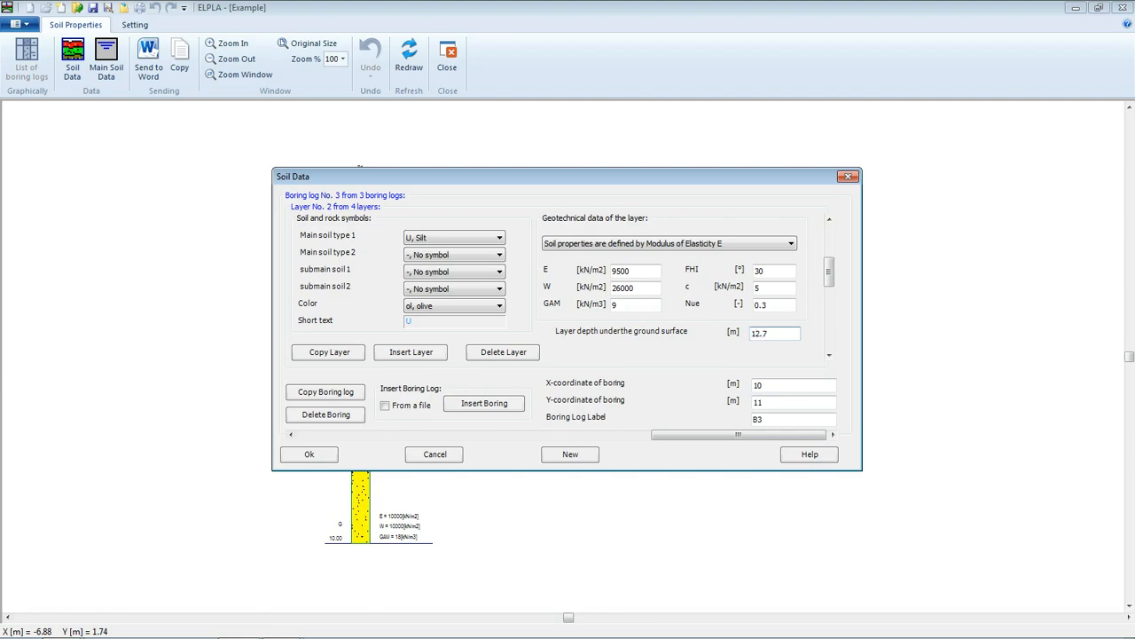
{"action": "left_click", "coordinate": [831, 356]}
{"action": "double_click", "coordinate": [779, 333]}
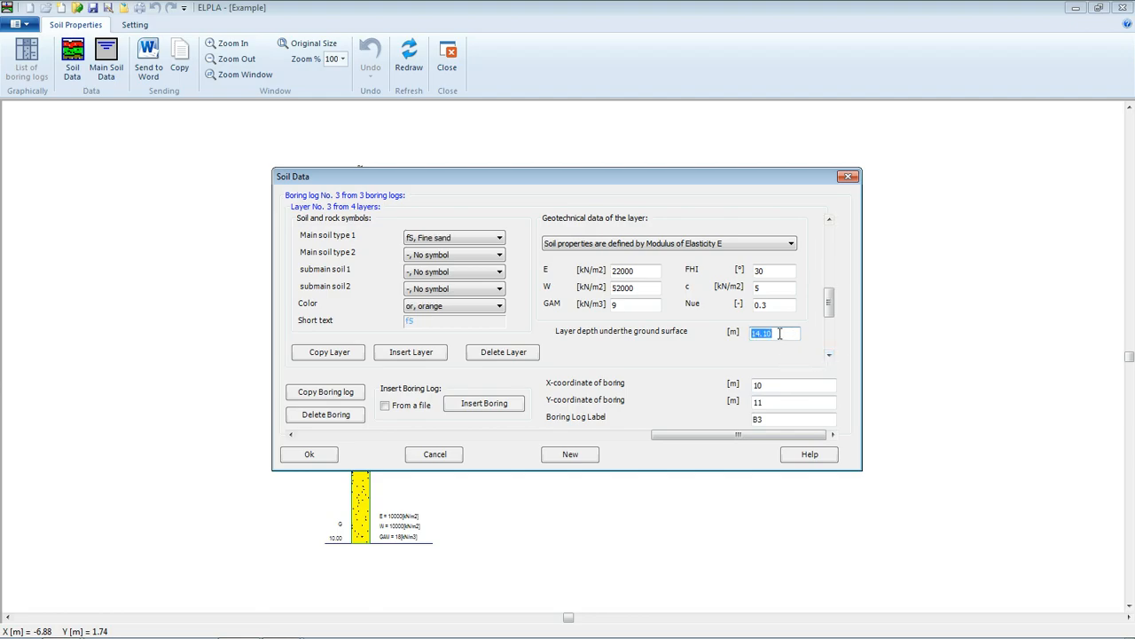
{"action": "type", "text": "18.2"}
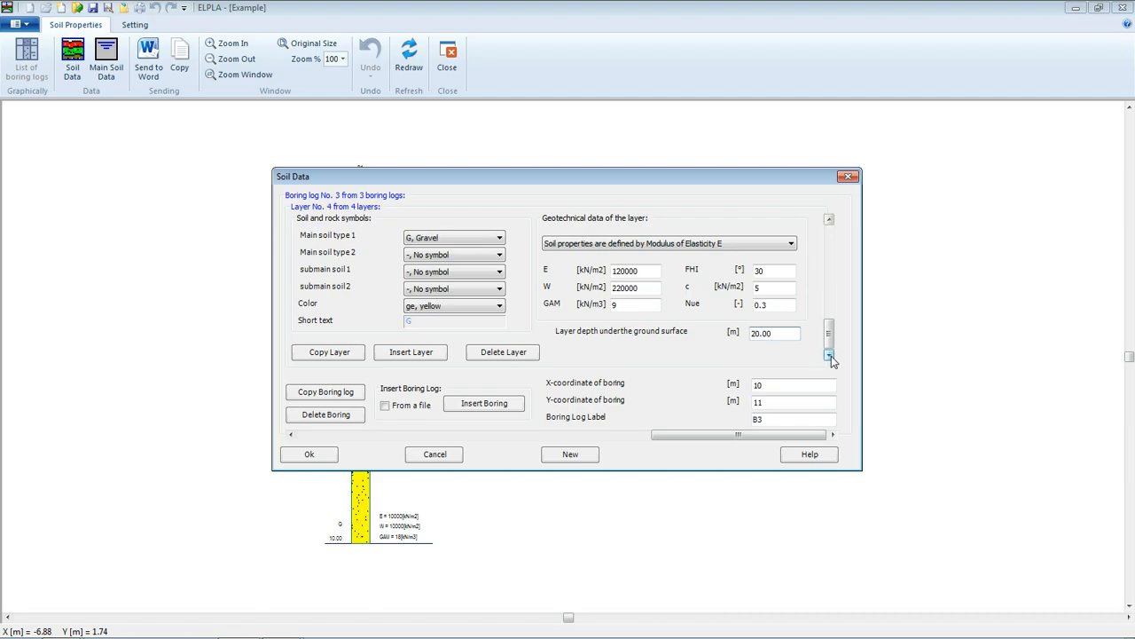
Confirm the soil data and draw boring logs B1, B2 and B3 together.
{"action": "left_click", "coordinate": [308, 455]}
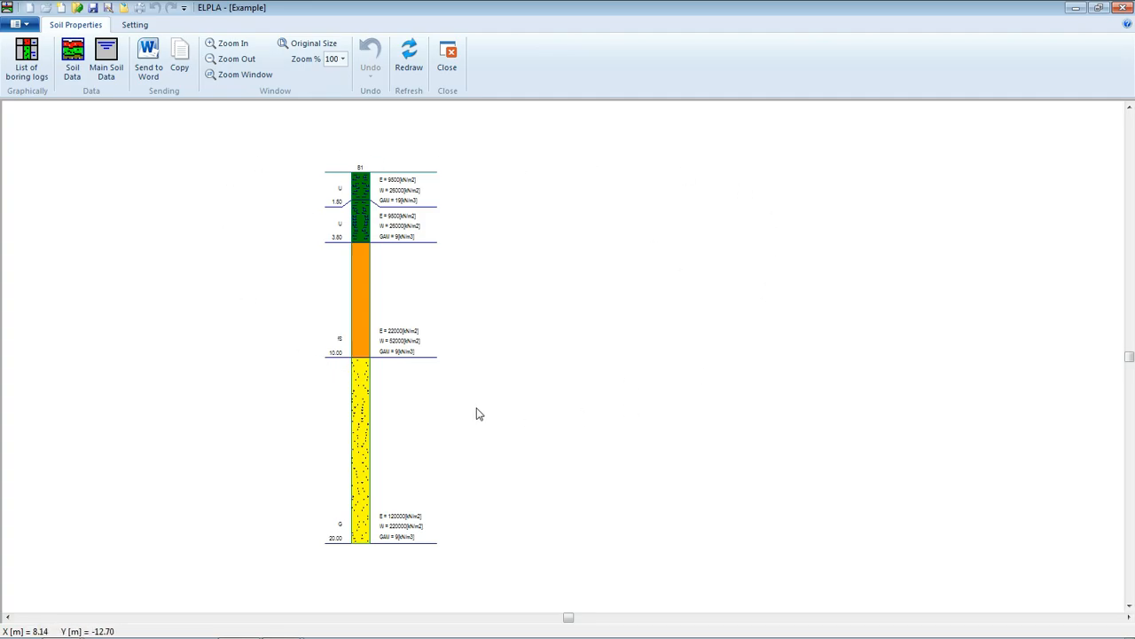
{"action": "left_click", "coordinate": [24, 74]}
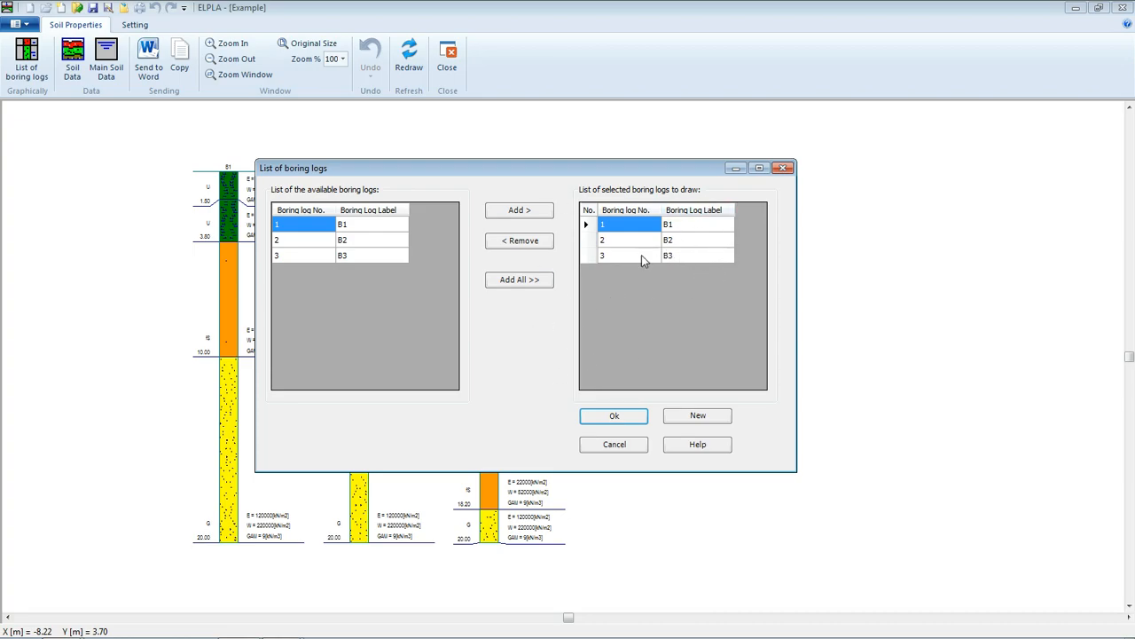
{"action": "left_click", "coordinate": [614, 416]}
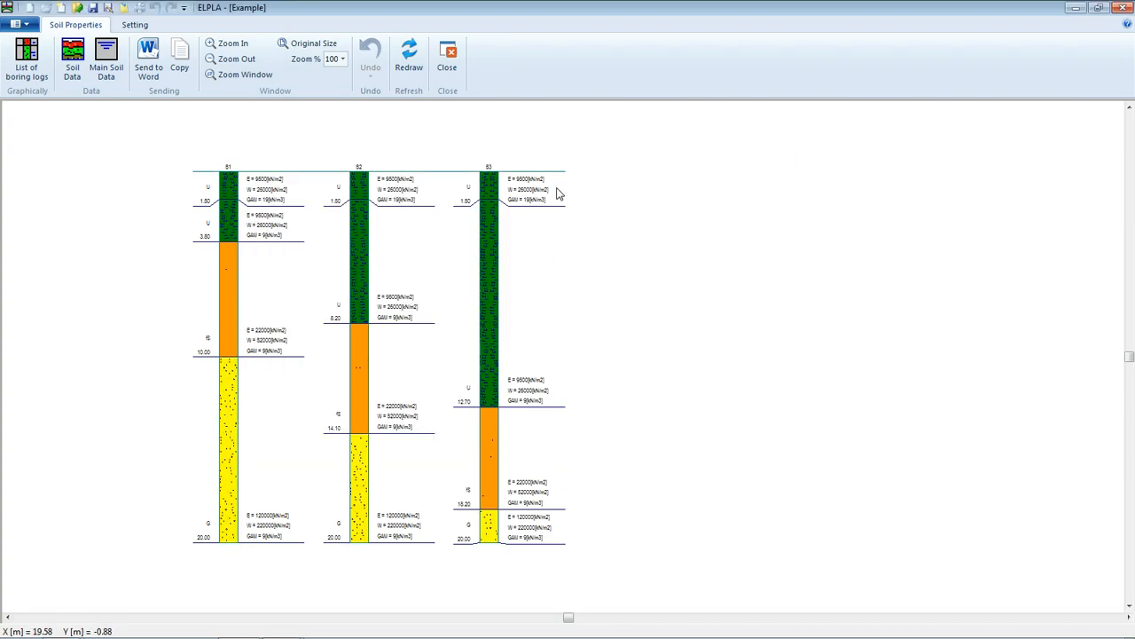
Enter the groundwater depth under the ground surface in the main soil data.
{"action": "left_click", "coordinate": [109, 71]}
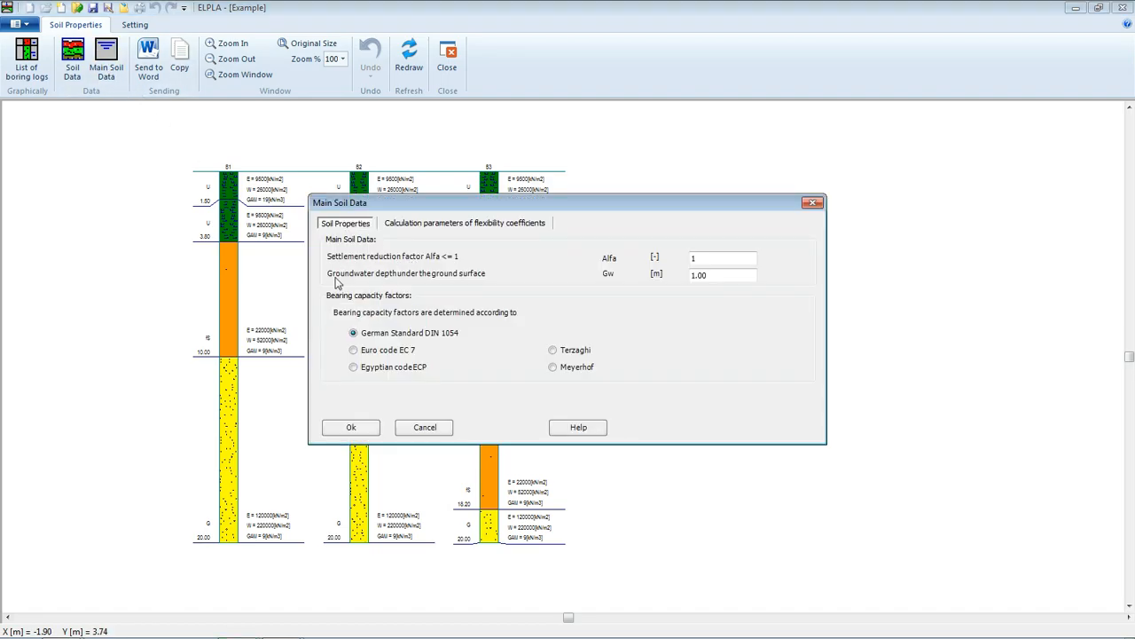
{"action": "double_click", "coordinate": [715, 277]}
{"action": "type", "text": "1."}
{"action": "left_click", "coordinate": [351, 430]}
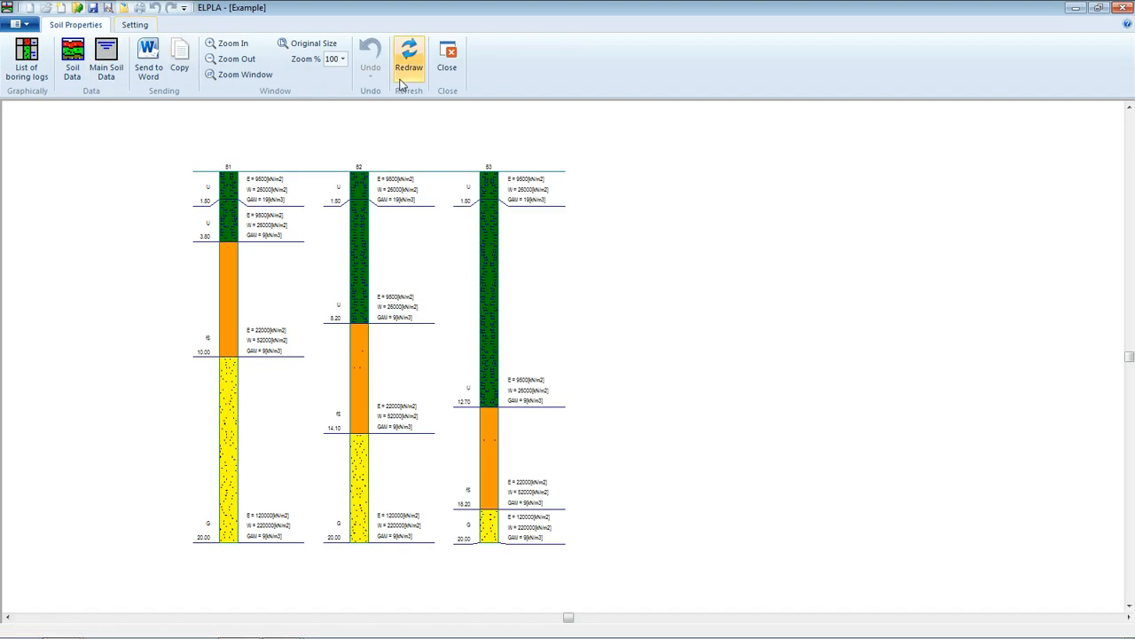
Close the soil properties, and define the boring fields with the interpolation method before closing them.
{"action": "left_click", "coordinate": [448, 60]}
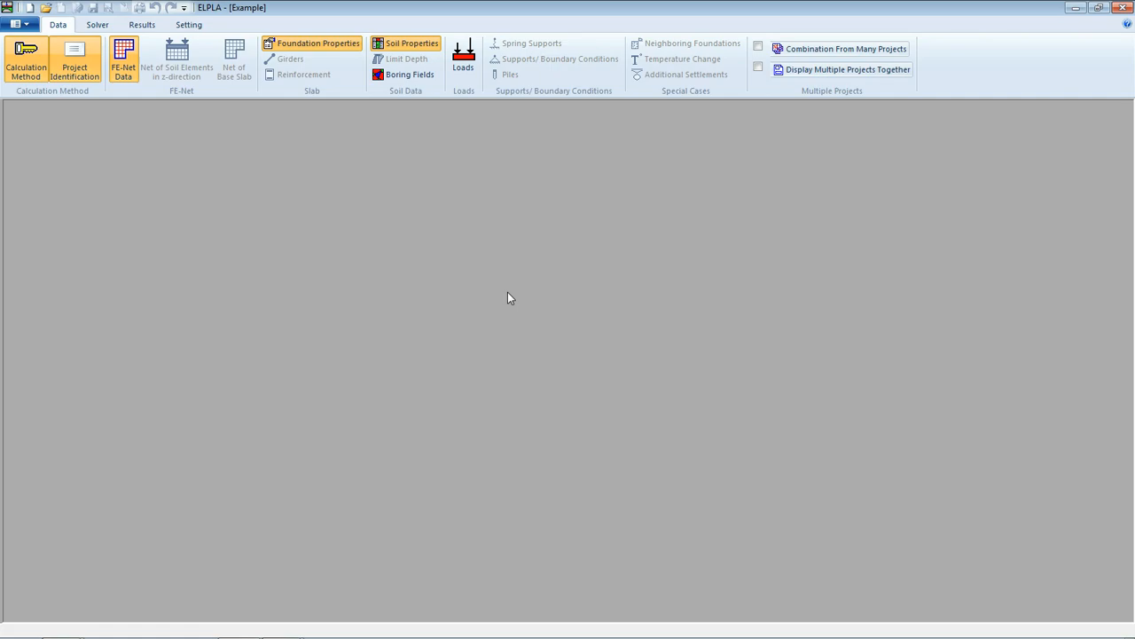
{"action": "left_click", "coordinate": [415, 75]}
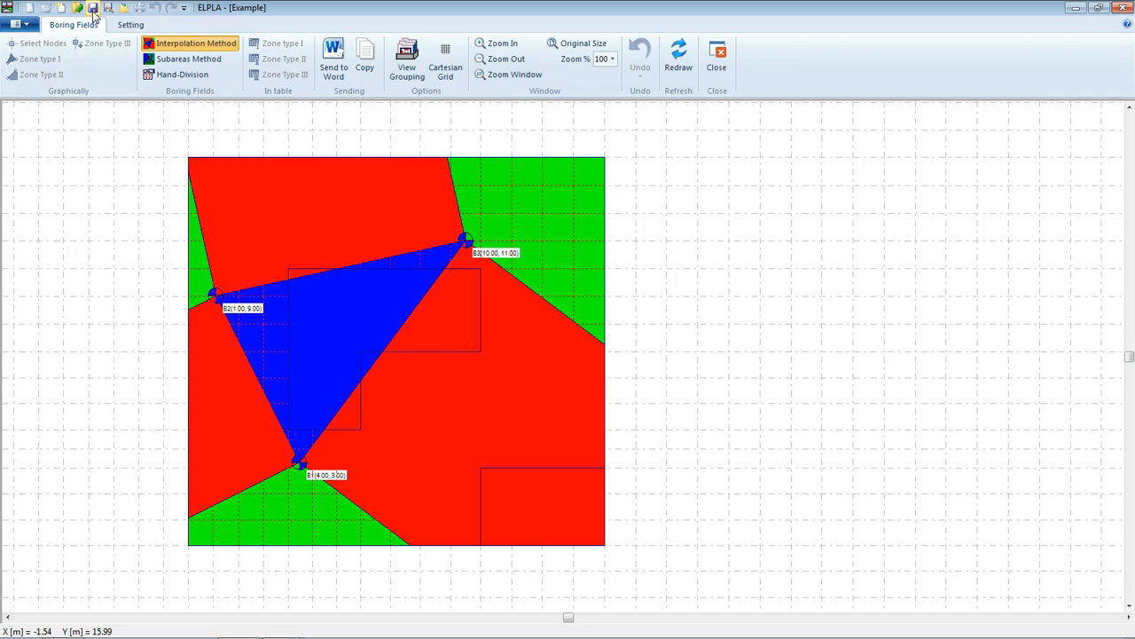
{"action": "left_click", "coordinate": [717, 63]}
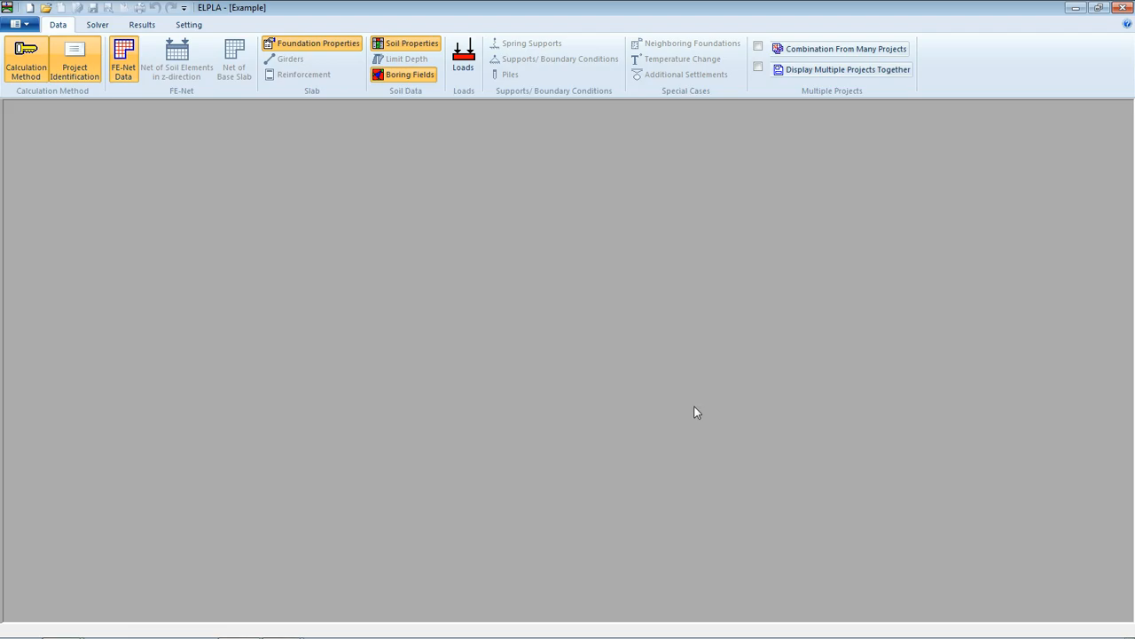
Open the point loads table of the loads data and clear its entries.
{"action": "left_click", "coordinate": [464, 64]}
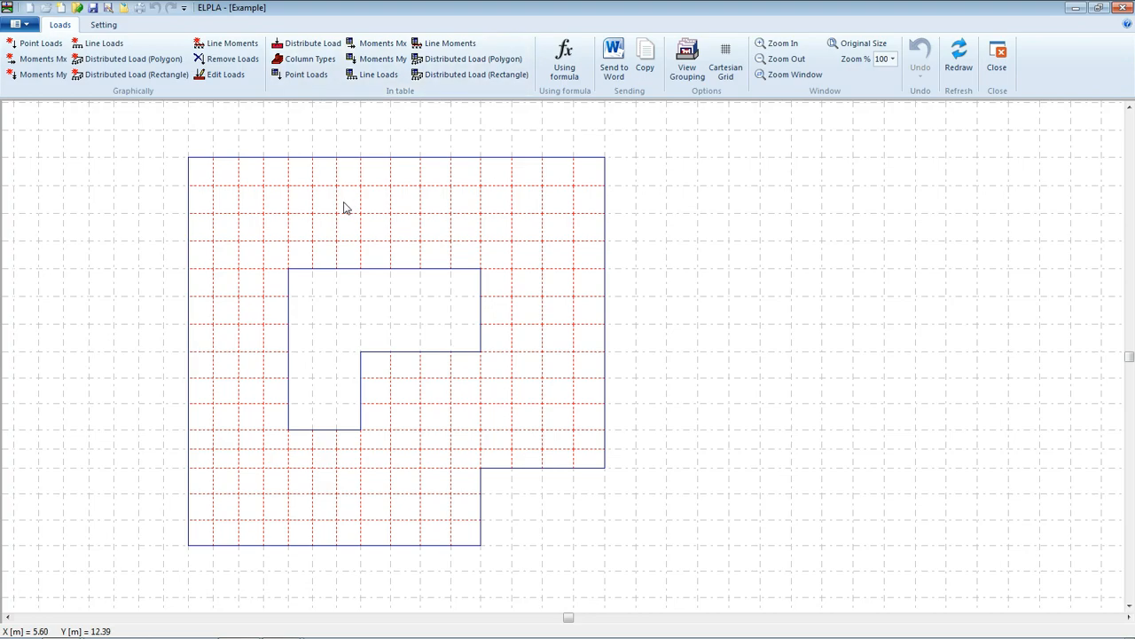
{"action": "left_click", "coordinate": [298, 76]}
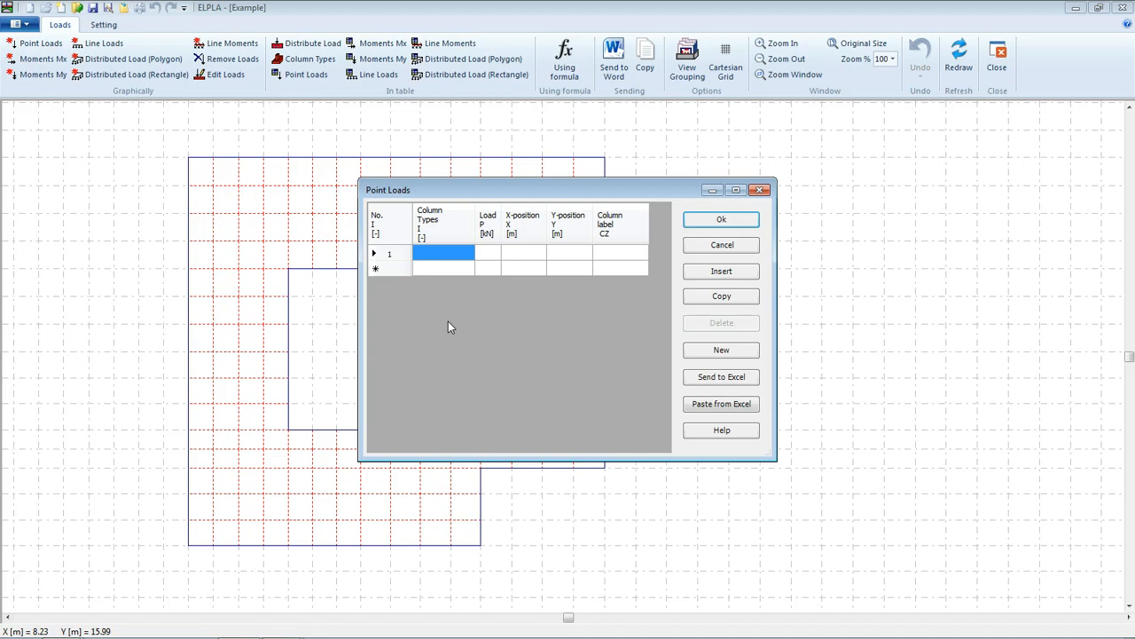
{"action": "left_click", "coordinate": [719, 351]}
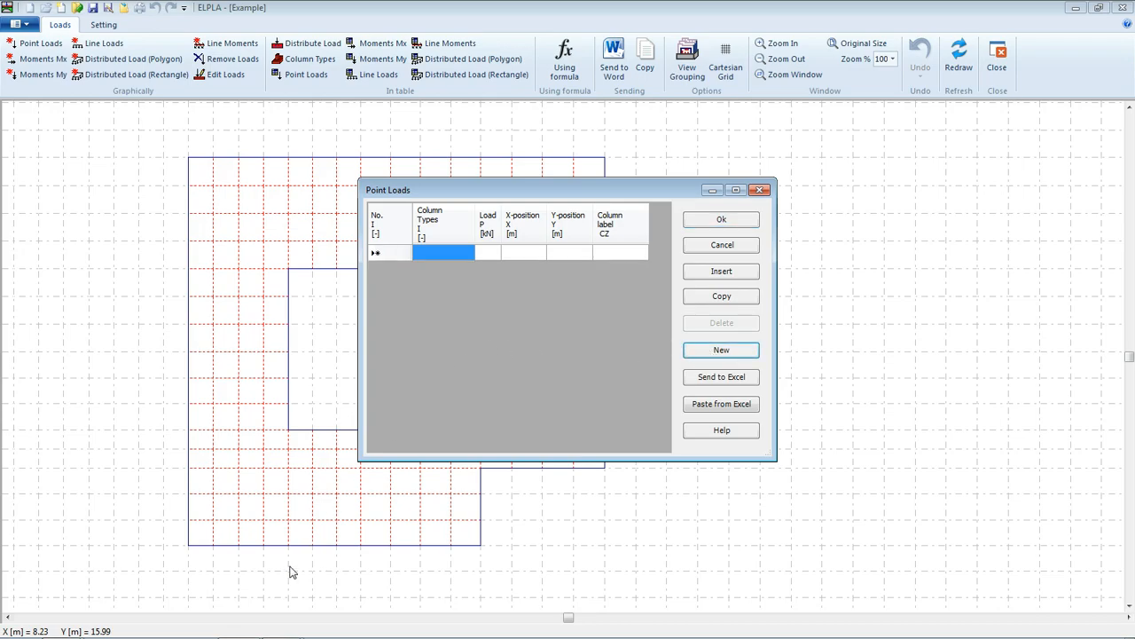
Switch to the Loads workbook in Excel and copy the point load data in B2:F13.
{"action": "left_click", "coordinate": [277, 625]}
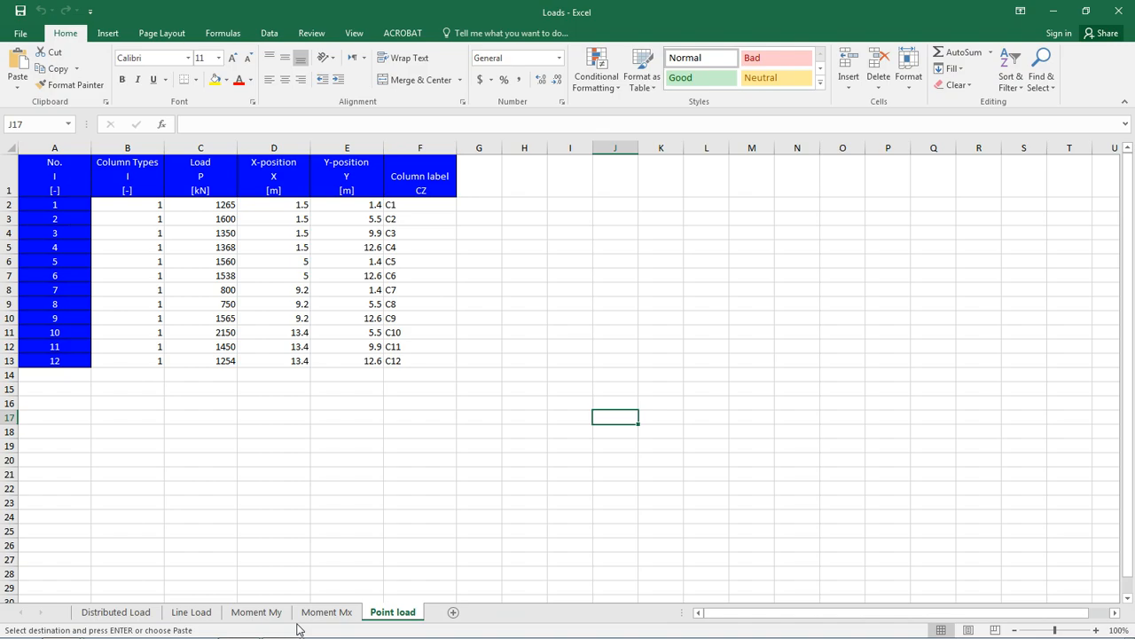
{"action": "left_click_drag", "start_coordinate": [132, 203], "coordinate": [416, 363]}
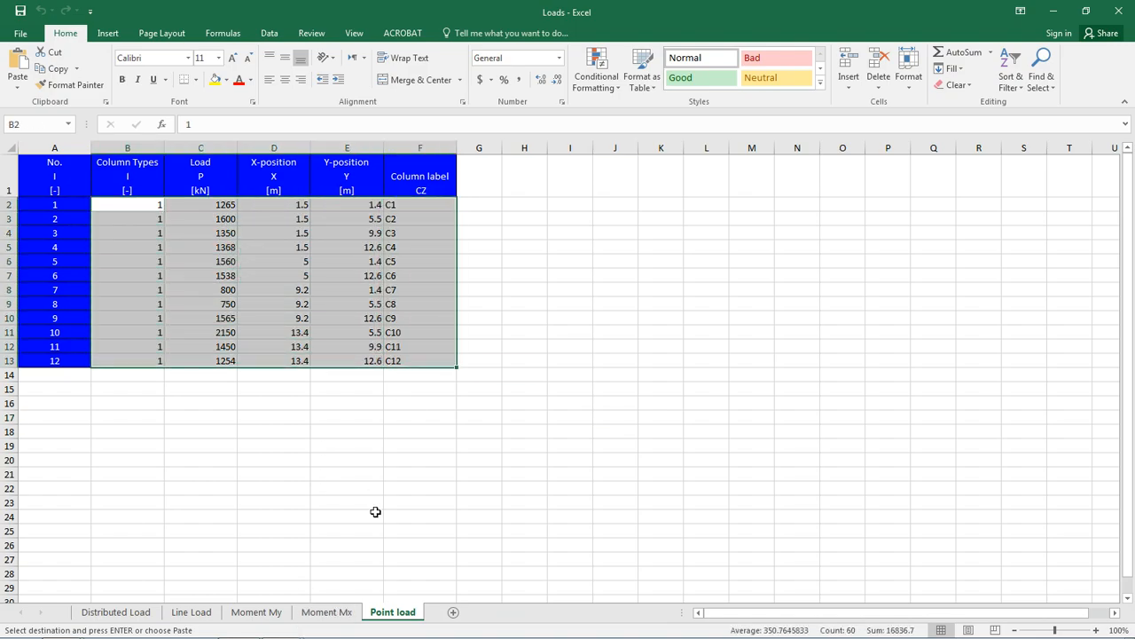
{"action": "key", "text": "ctrl+c"}
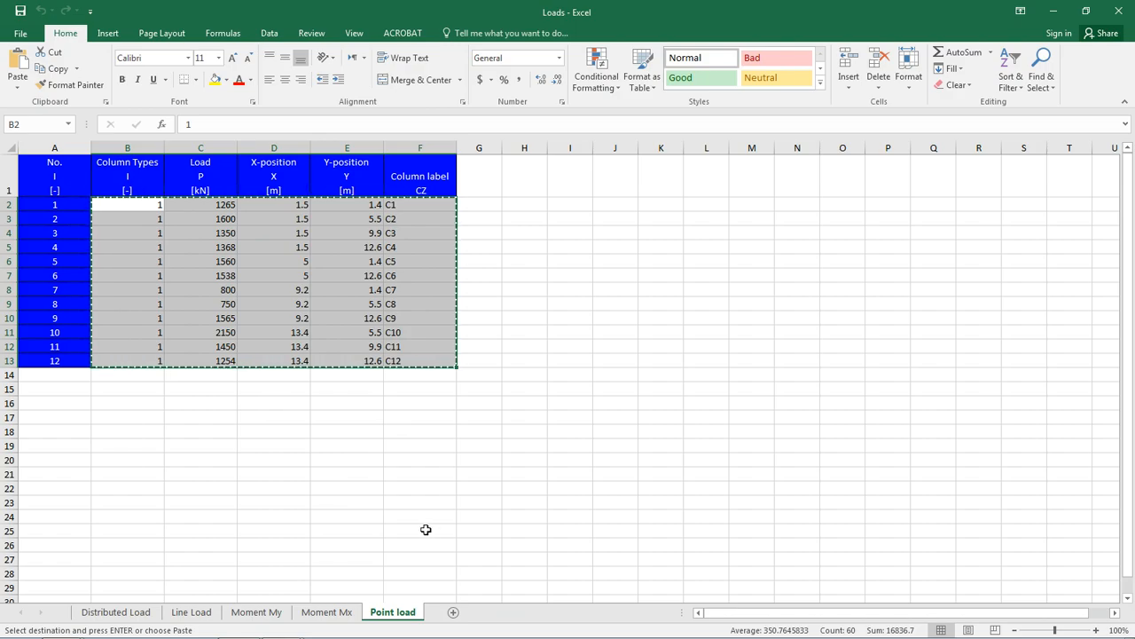
Switch back to ELPLA, paste the copied Excel data into the Point Loads table and accept it.
{"action": "mouse_move", "coordinate": [356, 616]}
{"action": "left_click", "coordinate": [239, 625]}
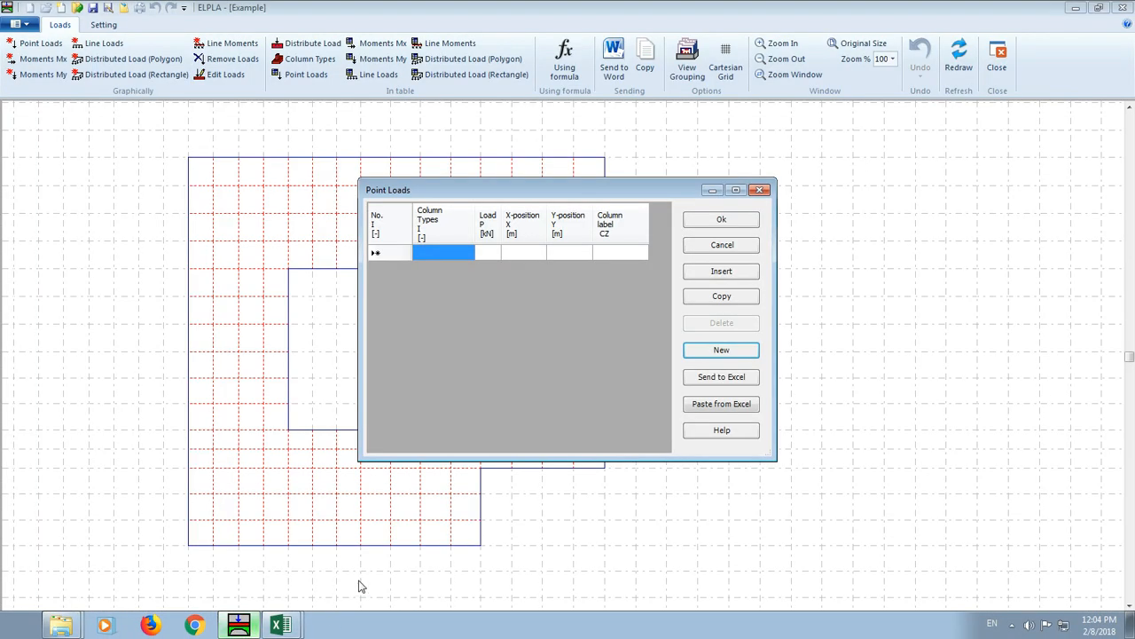
{"action": "left_click", "coordinate": [709, 406]}
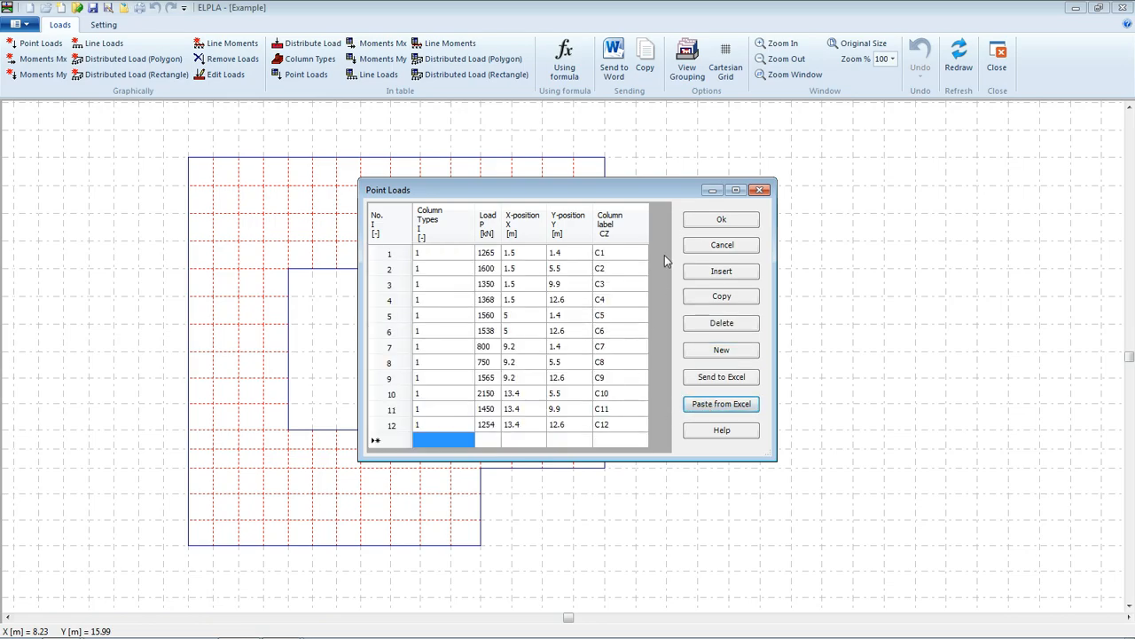
{"action": "left_click", "coordinate": [722, 221]}
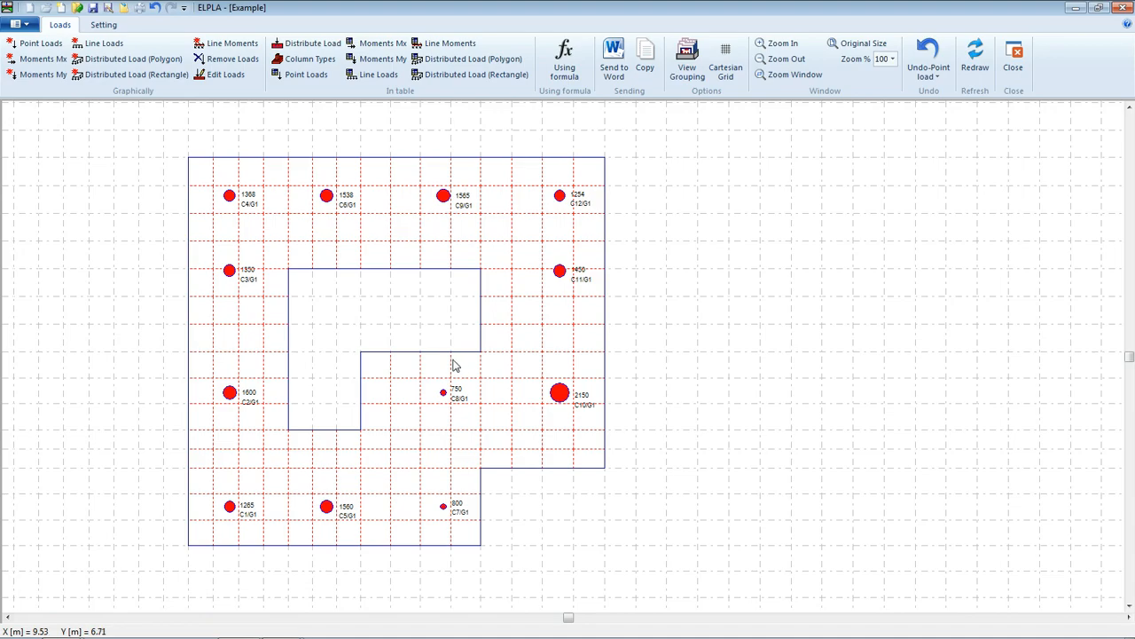
Open the Moments Mx table, then copy E2:G2 from the Moment Mx sheet of the Loads workbook in Excel.
{"action": "left_click", "coordinate": [400, 44]}
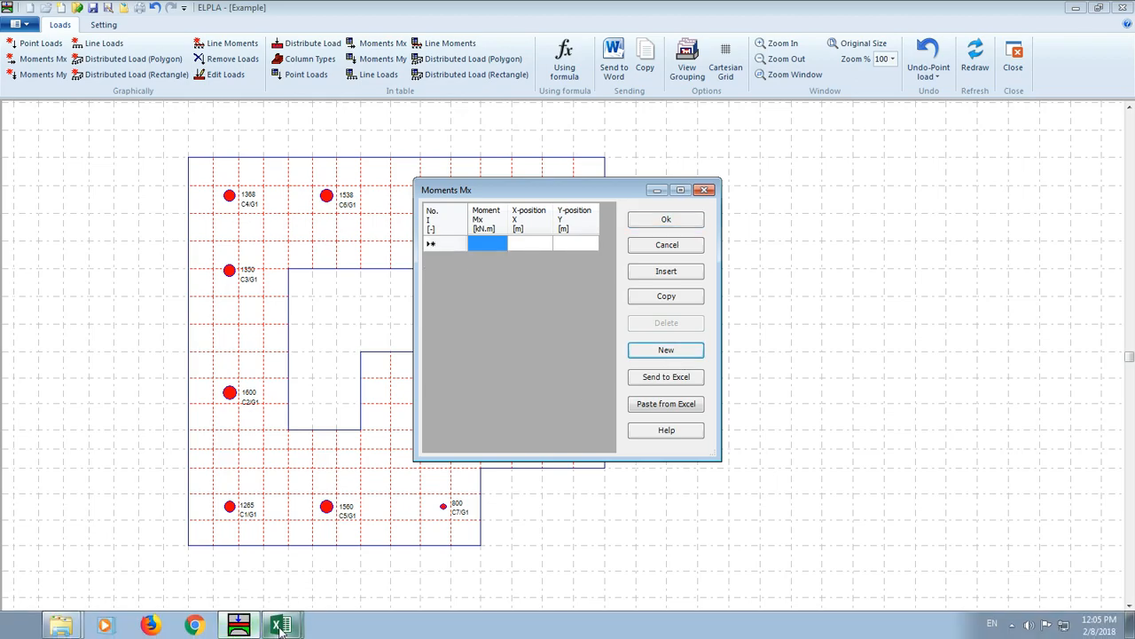
{"action": "left_click", "coordinate": [278, 626]}
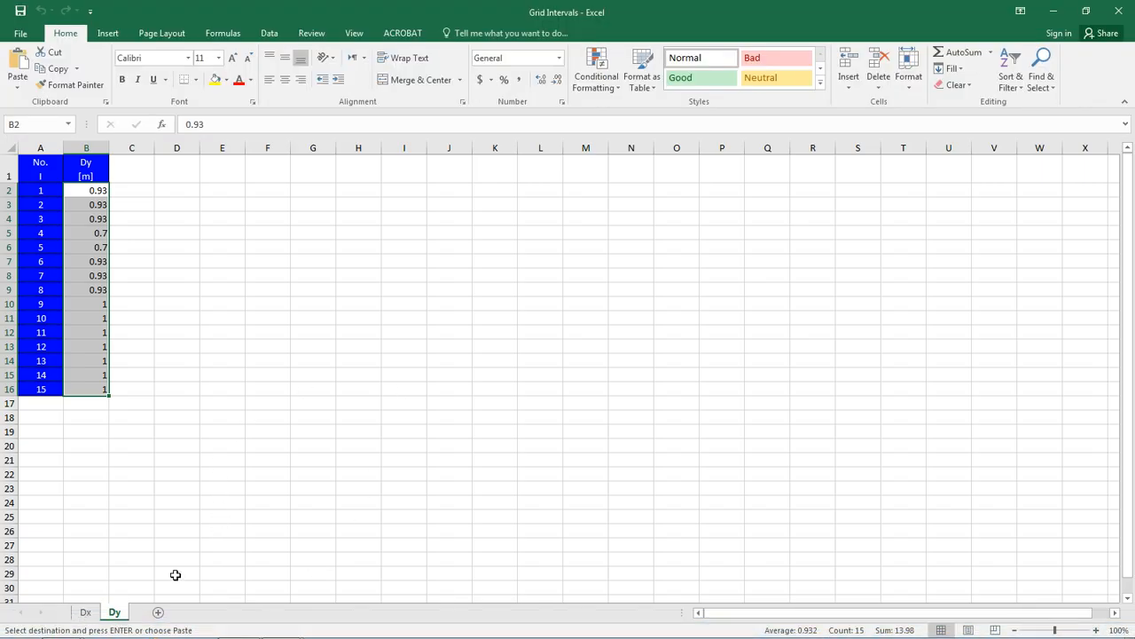
{"action": "left_click", "coordinate": [1133, 4]}
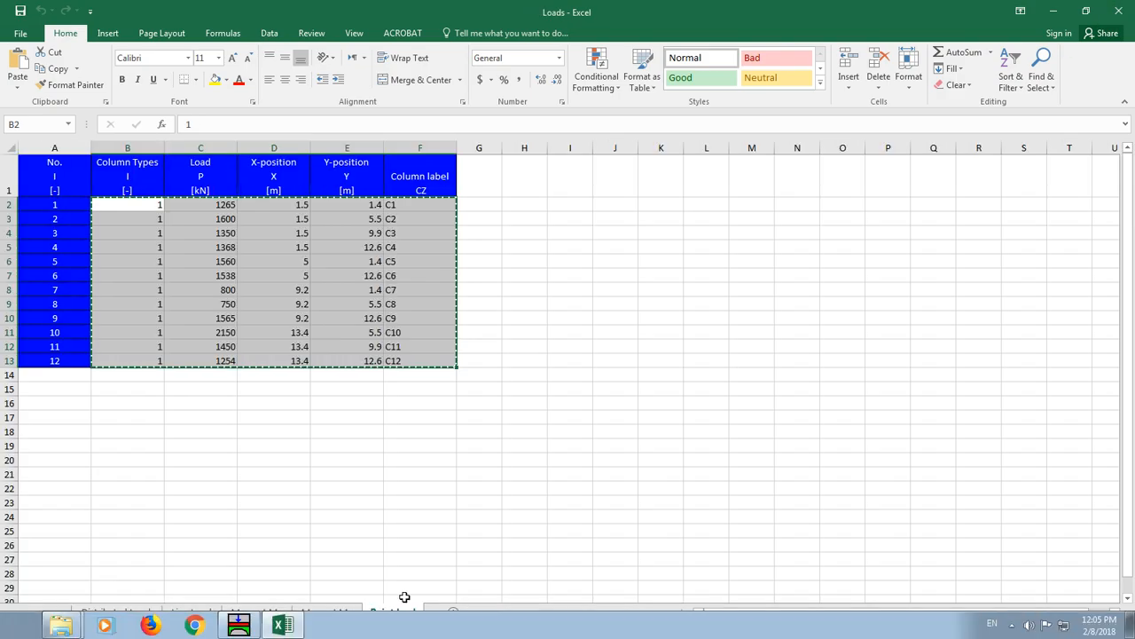
{"action": "left_click", "coordinate": [328, 612]}
{"action": "left_click_drag", "start_coordinate": [145, 218], "coordinate": [241, 218]}
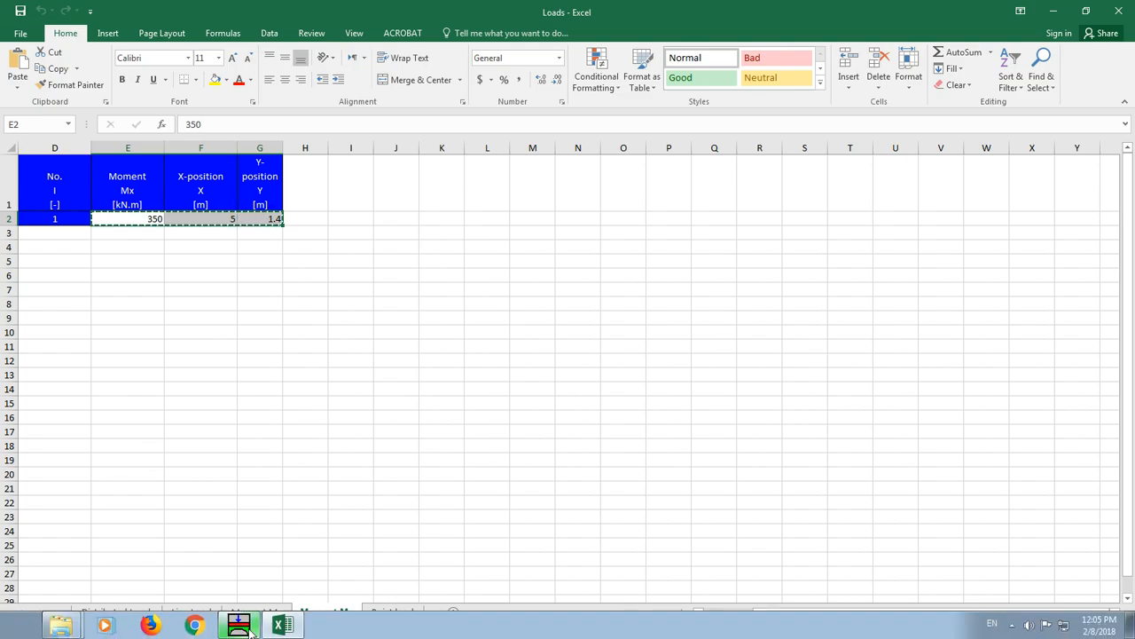
Back in ELPLA, paste the 350 kN.m moment at X 5, Y 1.4 m into the Moments Mx table and accept it.
{"action": "left_click", "coordinate": [239, 625]}
{"action": "left_click", "coordinate": [655, 410]}
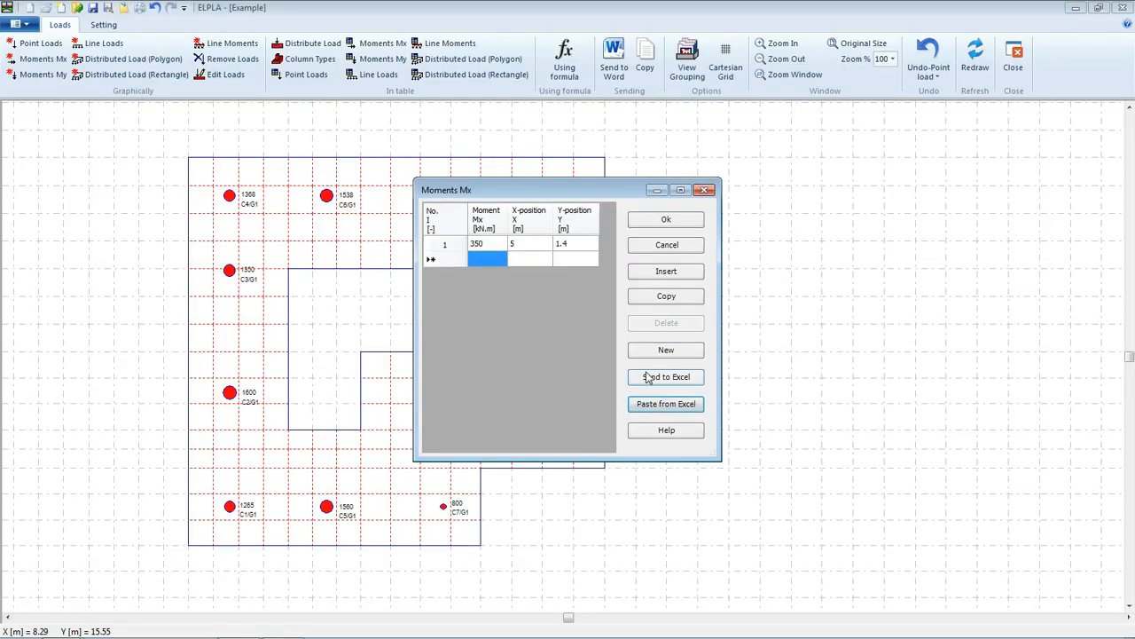
{"action": "left_click", "coordinate": [685, 217]}
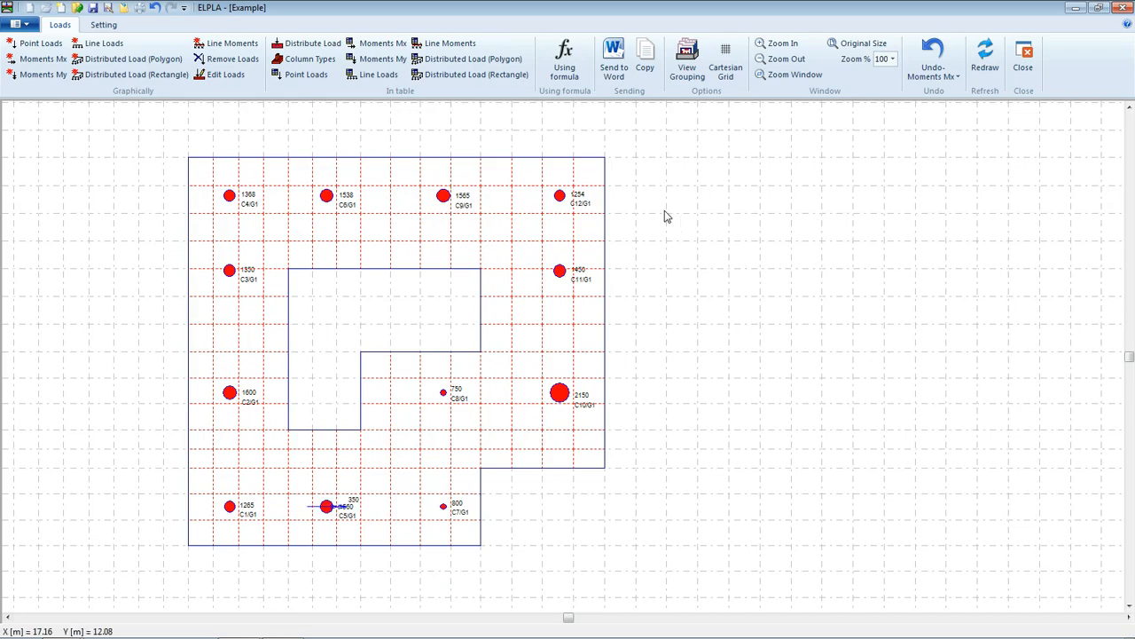
Open and clear the Moments My table, then copy E2:G2 from the Moment My sheet of the Loads workbook in Excel.
{"action": "left_click", "coordinate": [383, 58]}
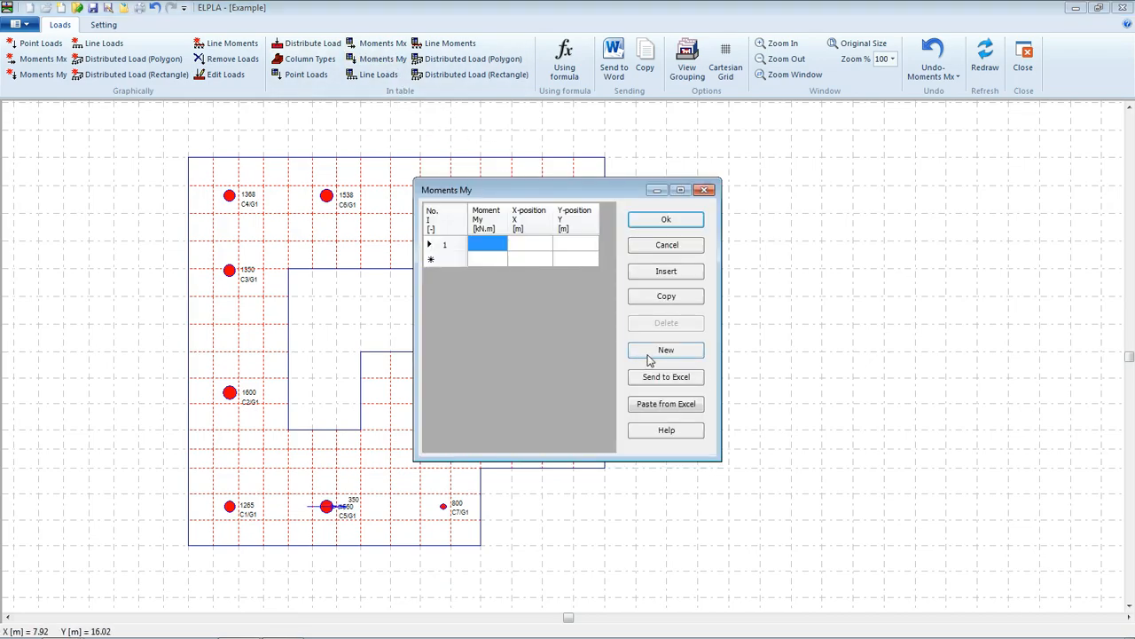
{"action": "left_click", "coordinate": [648, 354]}
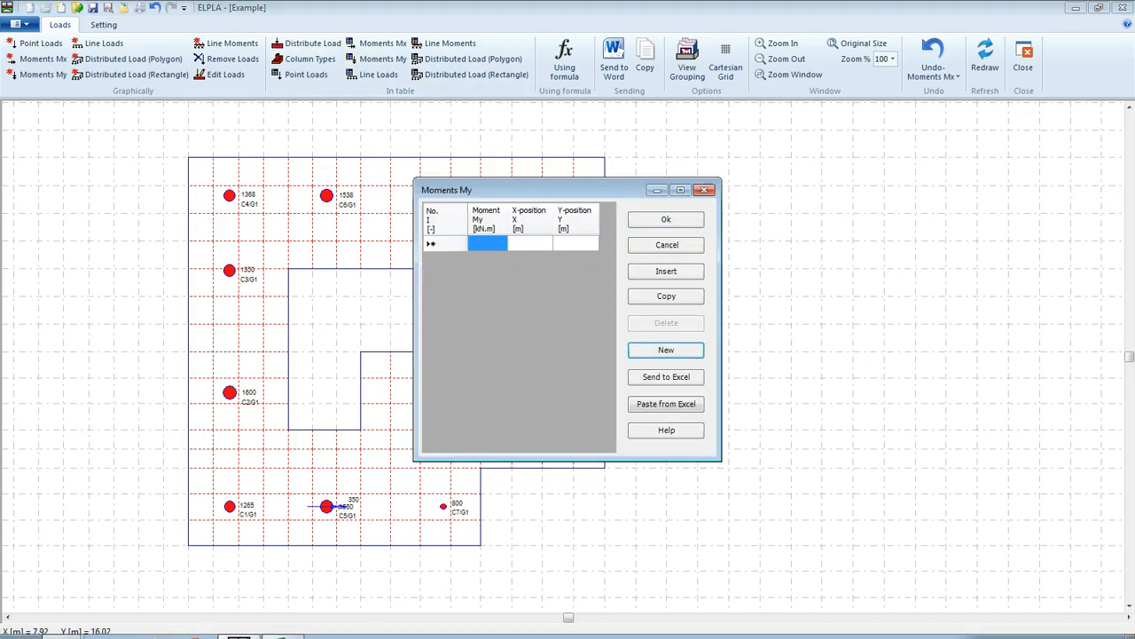
{"action": "left_click", "coordinate": [284, 624]}
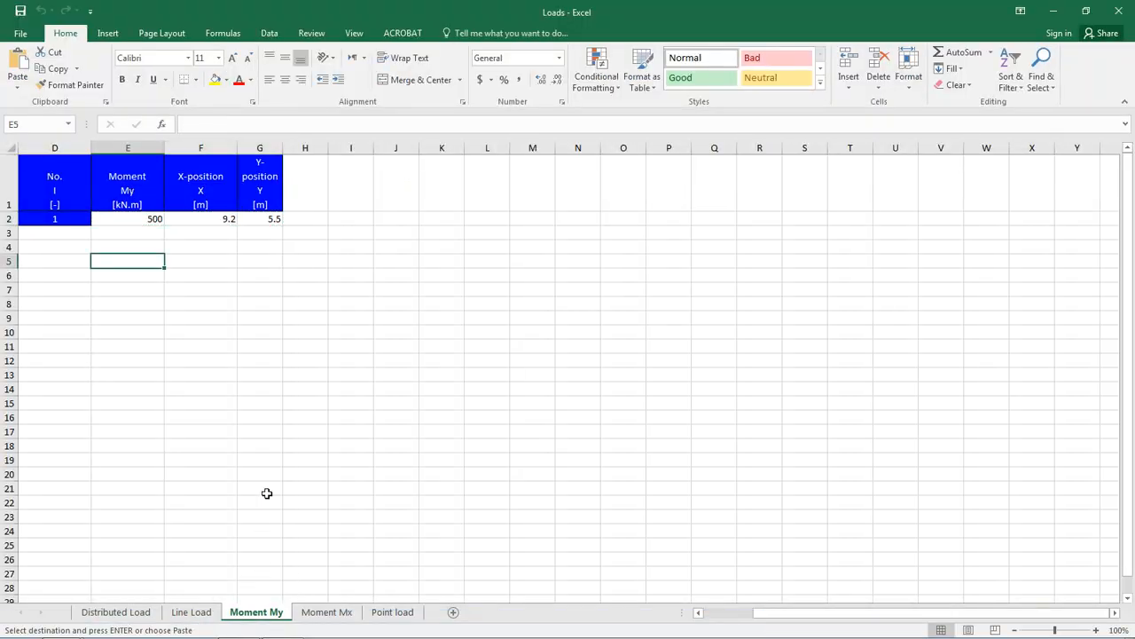
{"action": "left_click_drag", "start_coordinate": [129, 223], "coordinate": [261, 218]}
{"action": "right_click", "coordinate": [261, 219]}
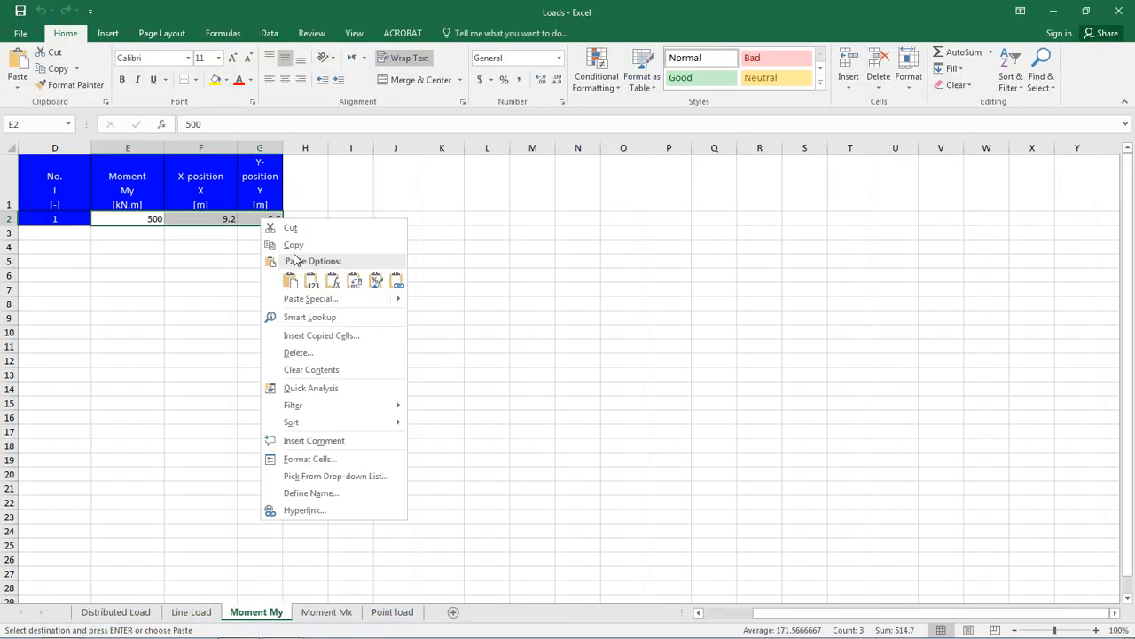
{"action": "left_click", "coordinate": [294, 245]}
Back in ELPLA, paste the 500 kN.m moment at X 9.2, Y 5.5 m into the Moments My table and accept it.
{"action": "left_click", "coordinate": [238, 624]}
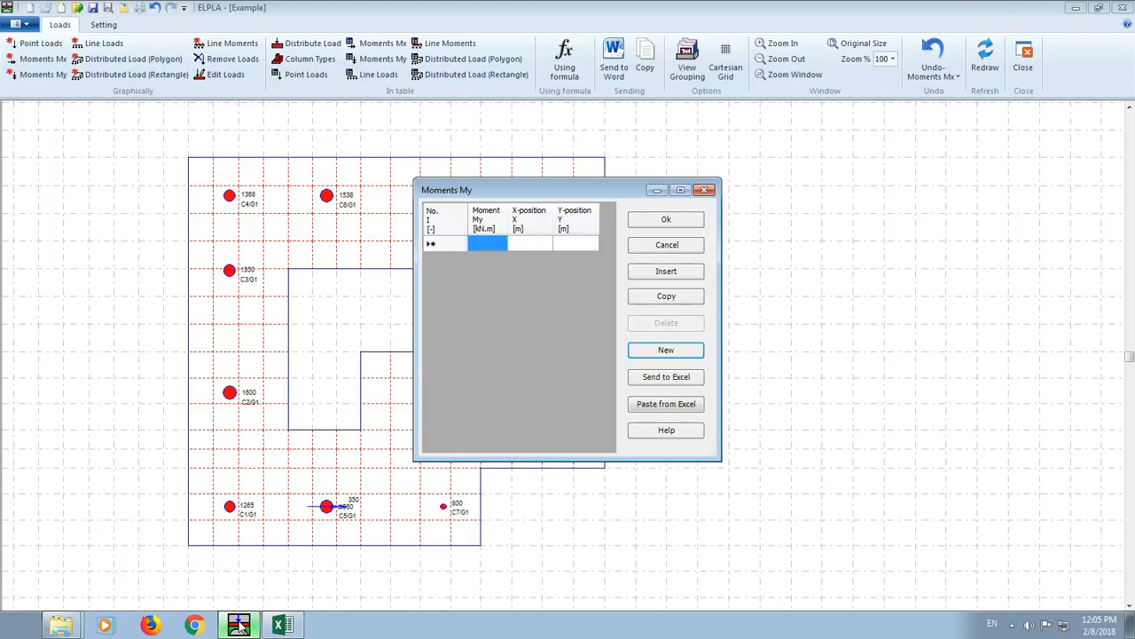
{"action": "left_click", "coordinate": [657, 404]}
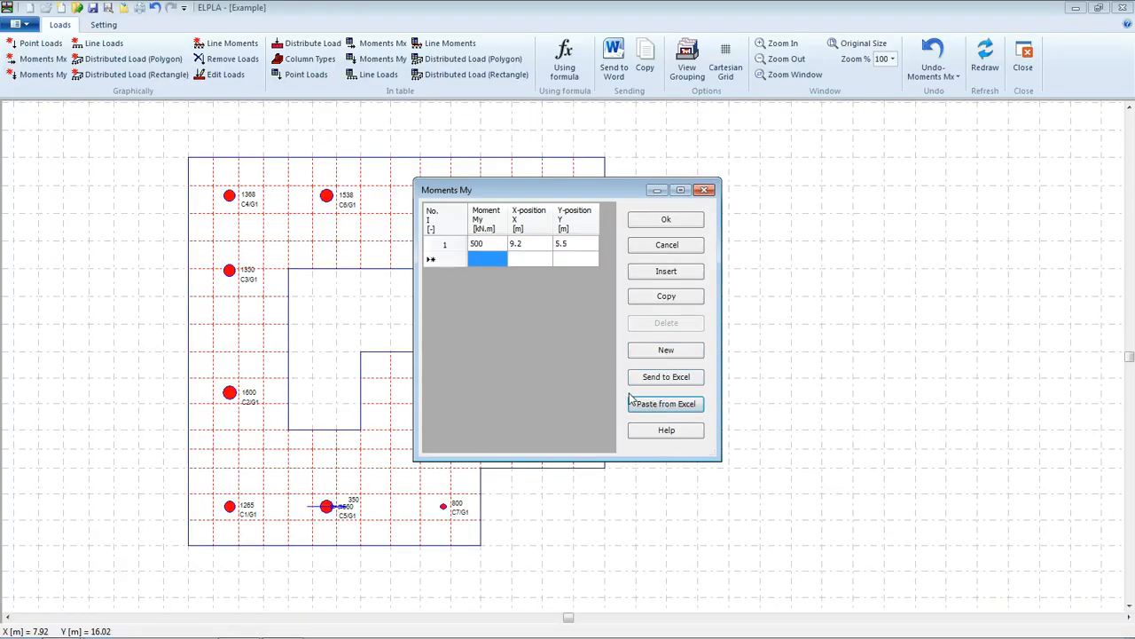
{"action": "left_click", "coordinate": [653, 223]}
Open the Line Loads table, then copy E2:J2 from the Line Load sheet of the Loads workbook in Excel.
{"action": "left_click", "coordinate": [379, 74]}
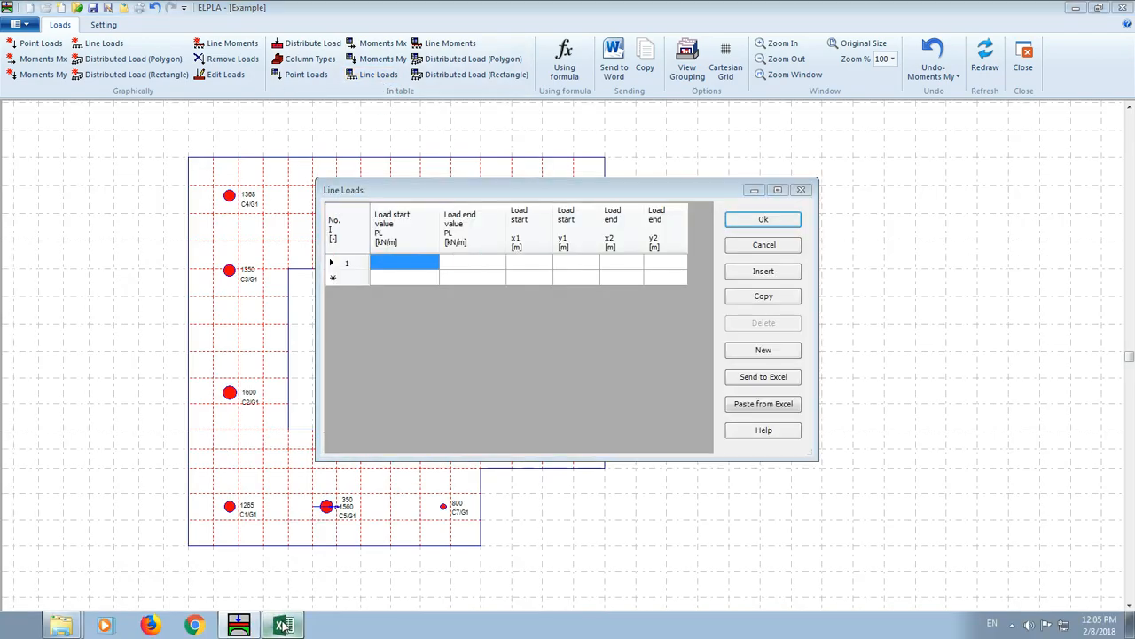
{"action": "left_click", "coordinate": [283, 625]}
{"action": "left_click", "coordinate": [191, 612]}
{"action": "left_click_drag", "start_coordinate": [129, 227], "coordinate": [388, 233]}
{"action": "right_click", "coordinate": [387, 235]}
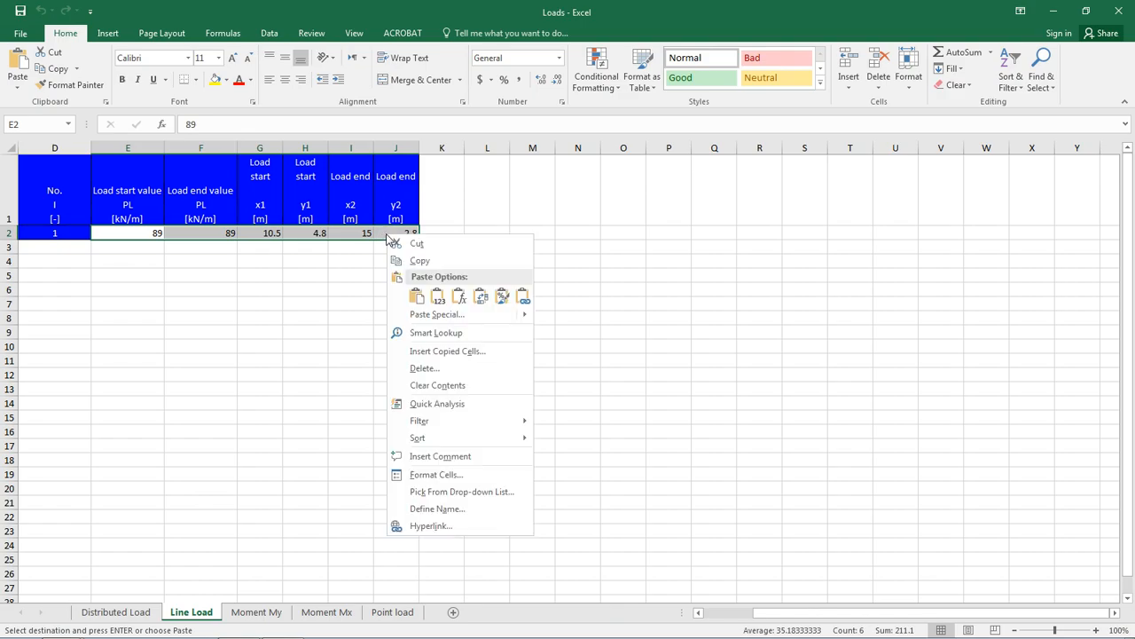
{"action": "left_click", "coordinate": [420, 260]}
Back in ELPLA, paste the 89 kN/m line load from (10.5, 4.8) to (15, 2.8), delete the empty first row and accept the table.
{"action": "left_click", "coordinate": [252, 626]}
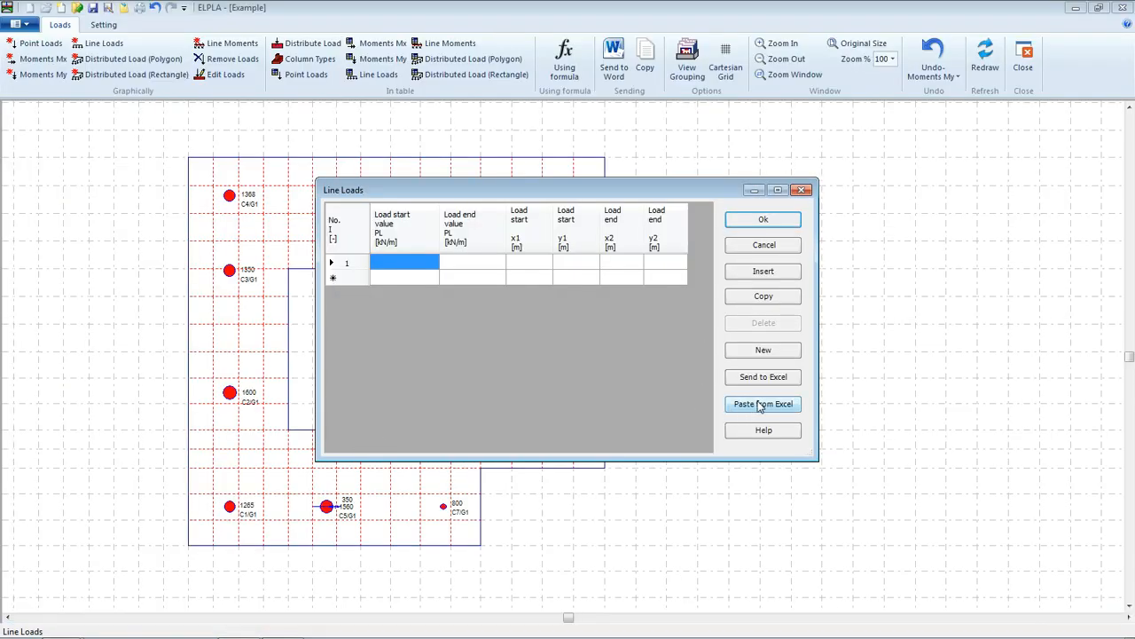
{"action": "left_click", "coordinate": [761, 405]}
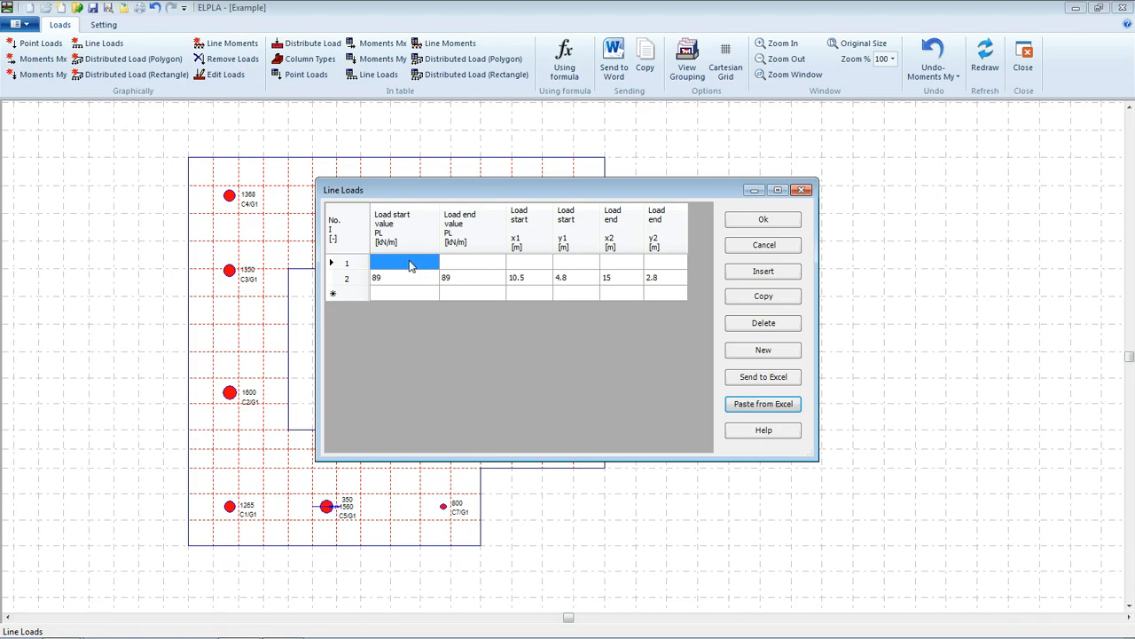
{"action": "left_click", "coordinate": [346, 264]}
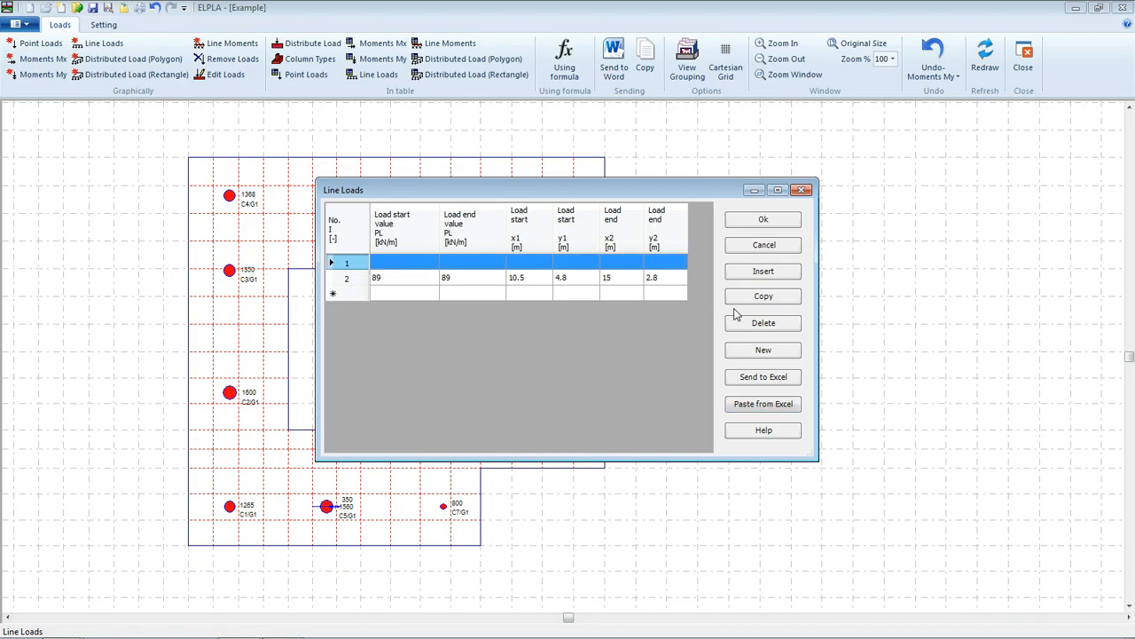
{"action": "left_click", "coordinate": [733, 325]}
{"action": "left_click", "coordinate": [598, 374]}
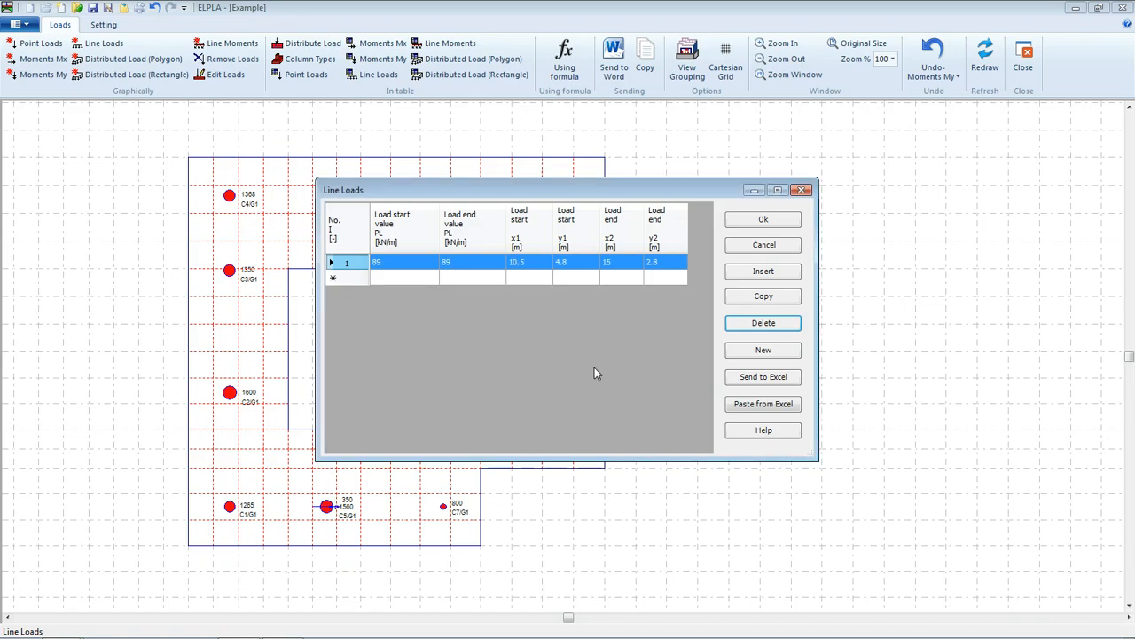
{"action": "left_click", "coordinate": [761, 222]}
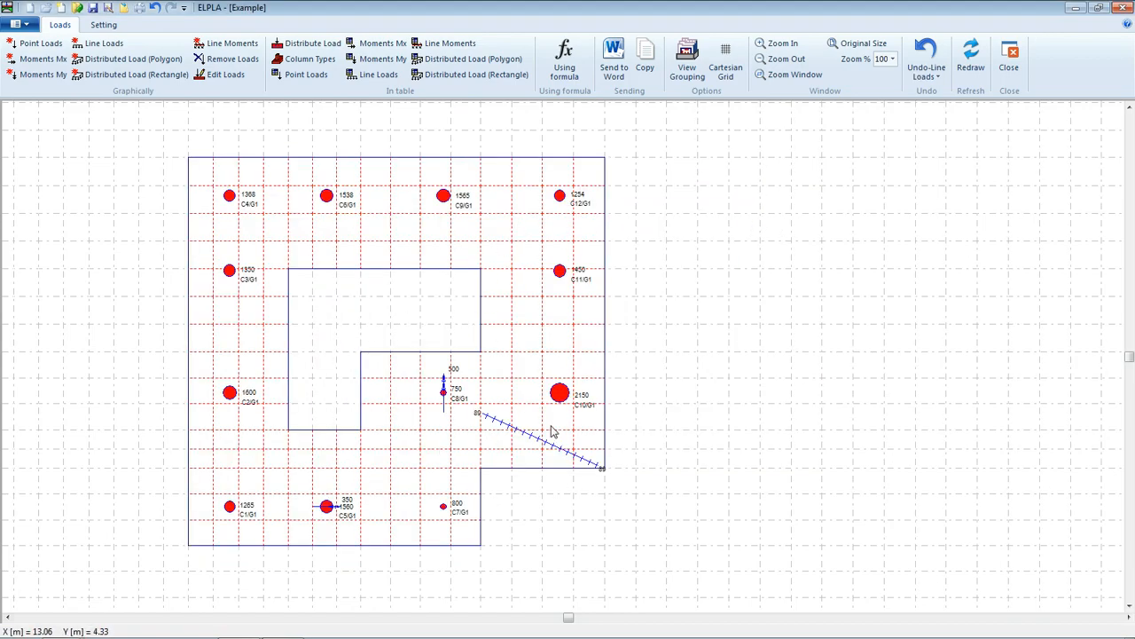
Open and clear the rectangular distributed load table, then copy E2:I2 from the Distributed Load sheet in Excel.
{"action": "left_click", "coordinate": [441, 76]}
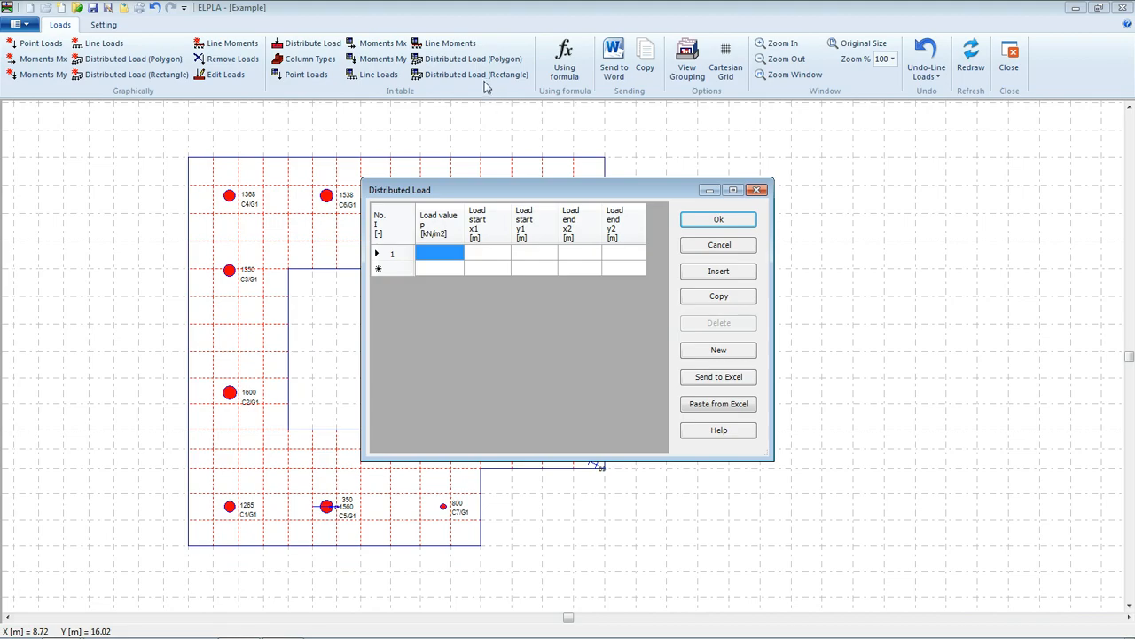
{"action": "left_click", "coordinate": [715, 351]}
{"action": "left_click", "coordinate": [283, 626]}
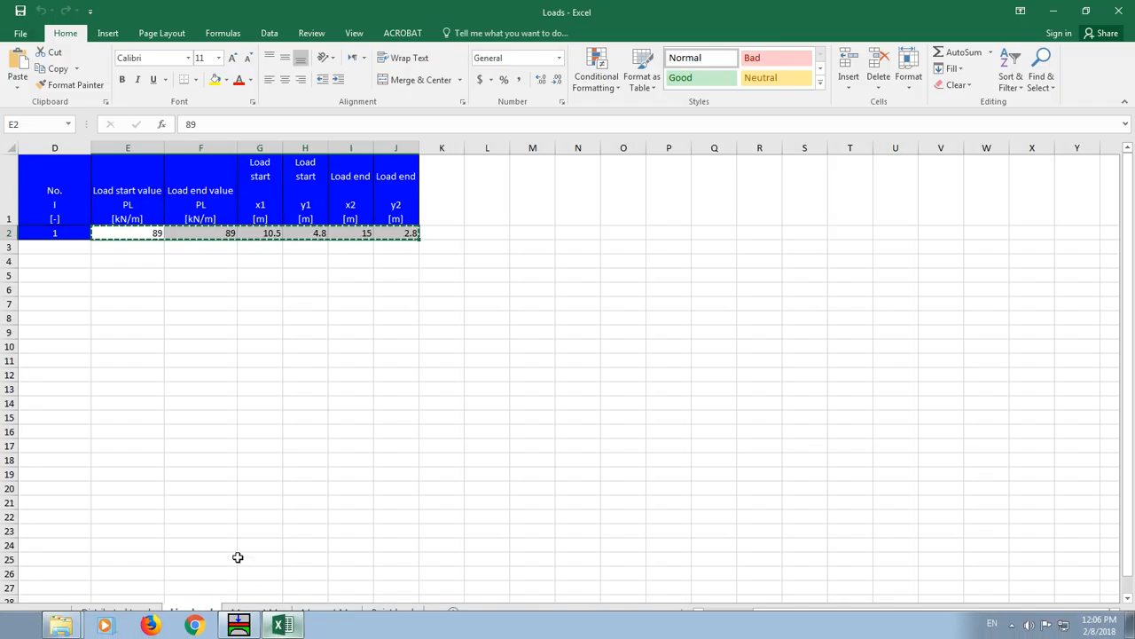
{"action": "left_click", "coordinate": [124, 611]}
{"action": "left_click_drag", "start_coordinate": [135, 219], "coordinate": [351, 219]}
{"action": "key", "text": "ctrl+c"}
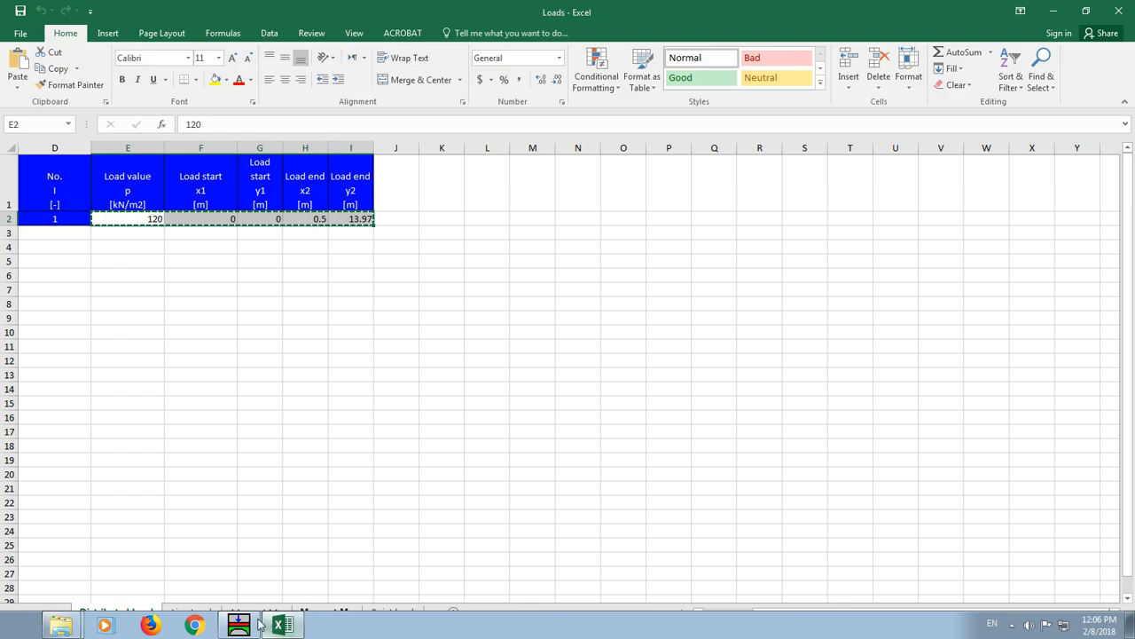
Back in ELPLA, paste and accept the 120 kN/m2 distributed load from (0, 0) to (0.5, 13.97), then close the loads data.
{"action": "left_click", "coordinate": [239, 624]}
{"action": "left_click", "coordinate": [714, 403]}
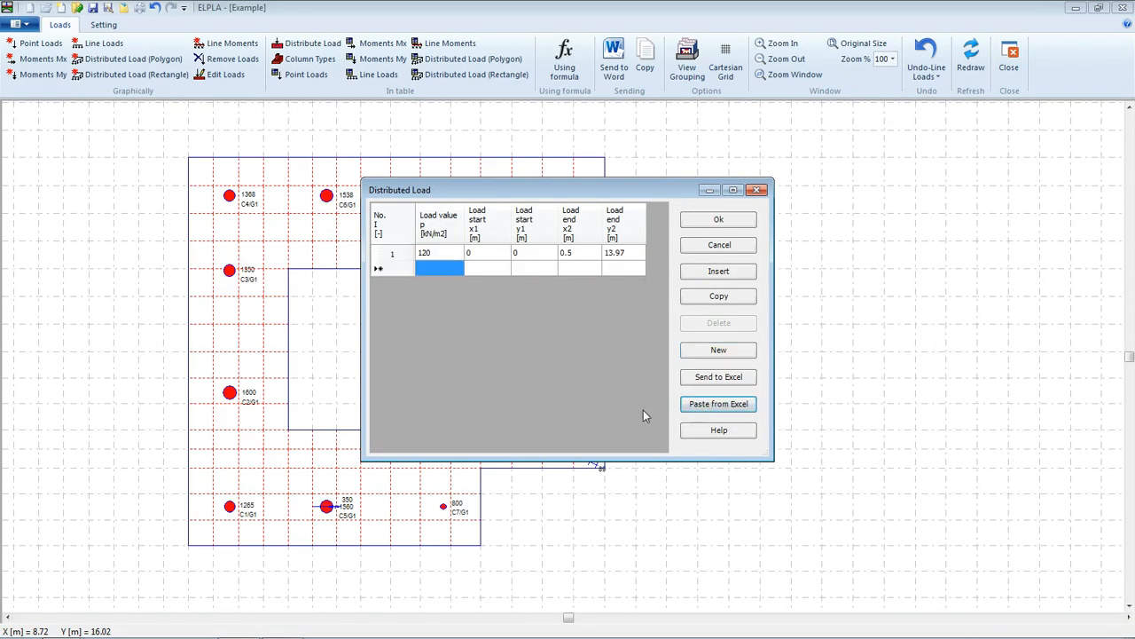
{"action": "left_click", "coordinate": [717, 221]}
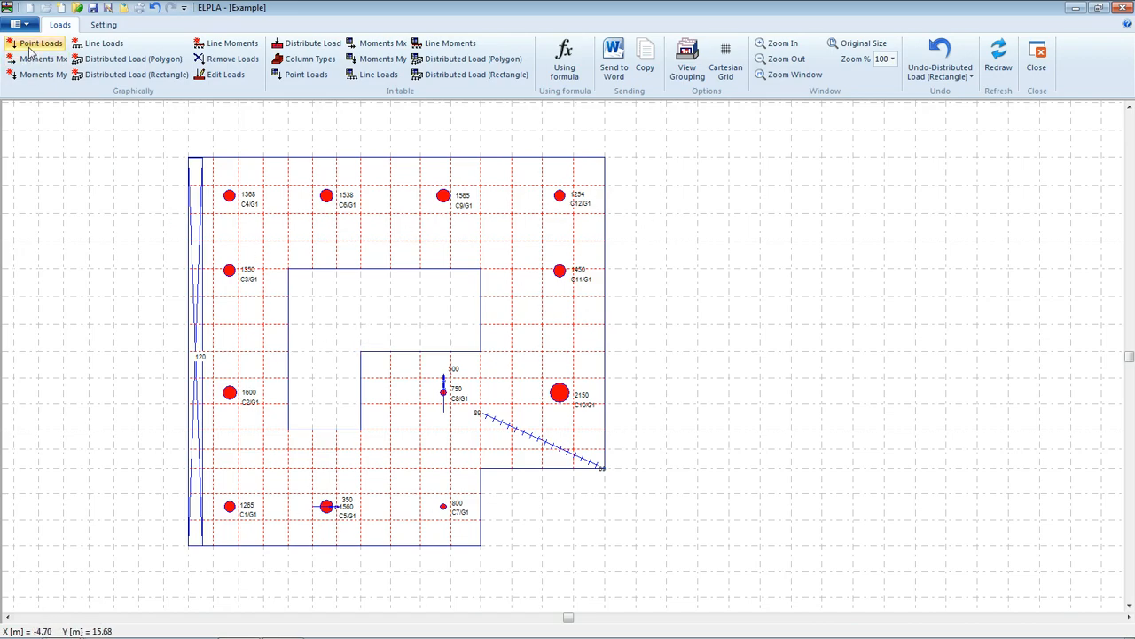
{"action": "left_click", "coordinate": [1044, 69]}
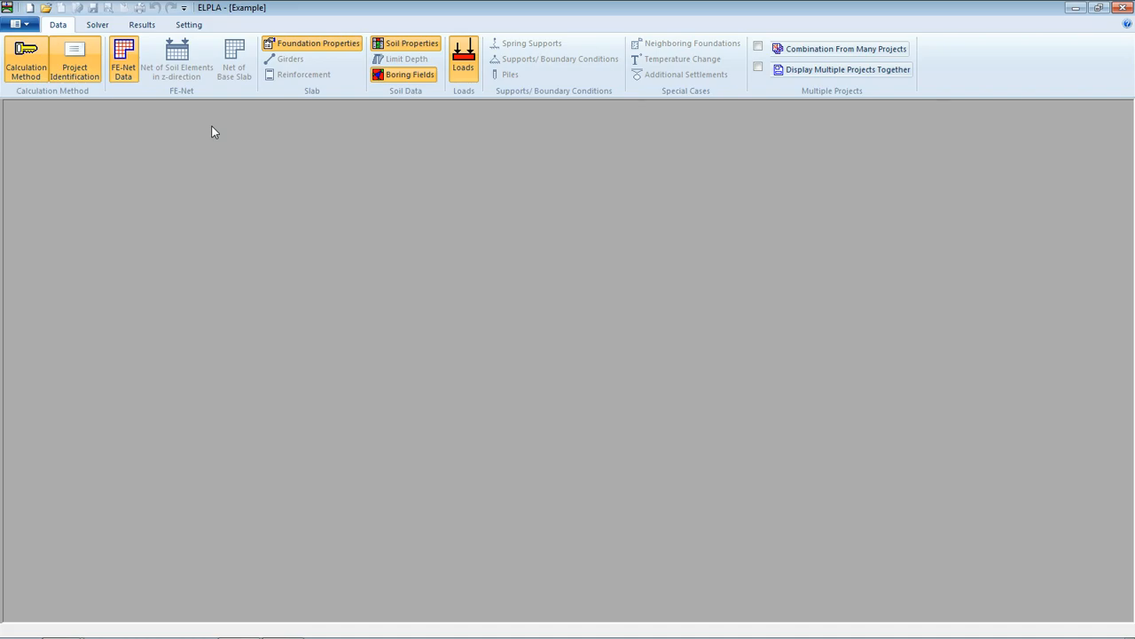
Run the computation of all with iteration ending at an accuracy of 0.0001 m, and close the solution check.
{"action": "left_click", "coordinate": [97, 26]}
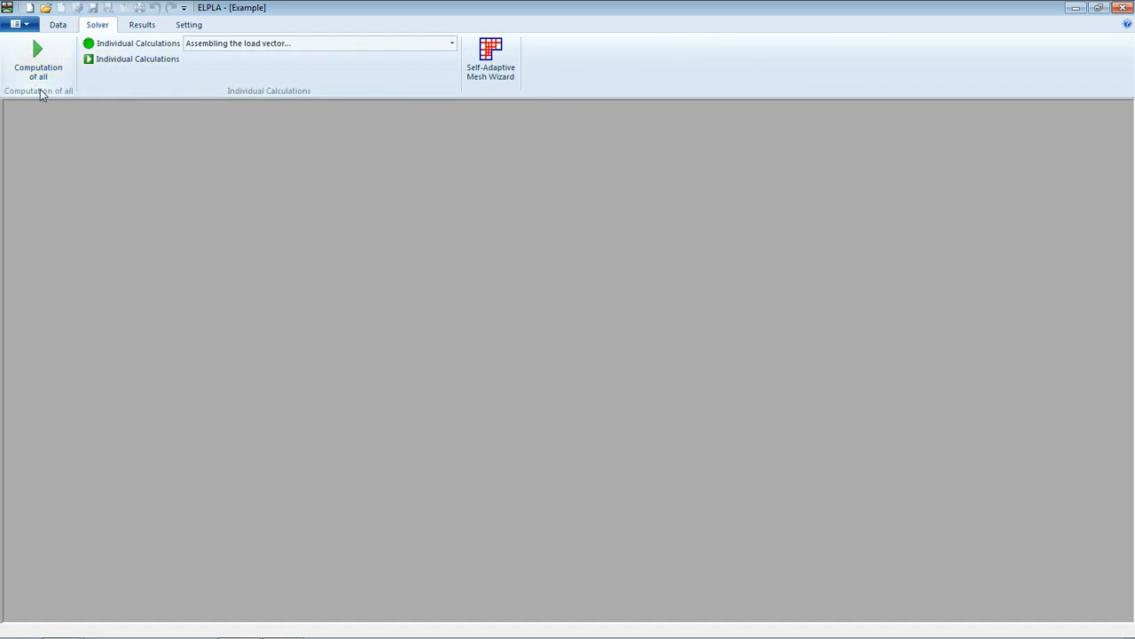
{"action": "left_click", "coordinate": [38, 76]}
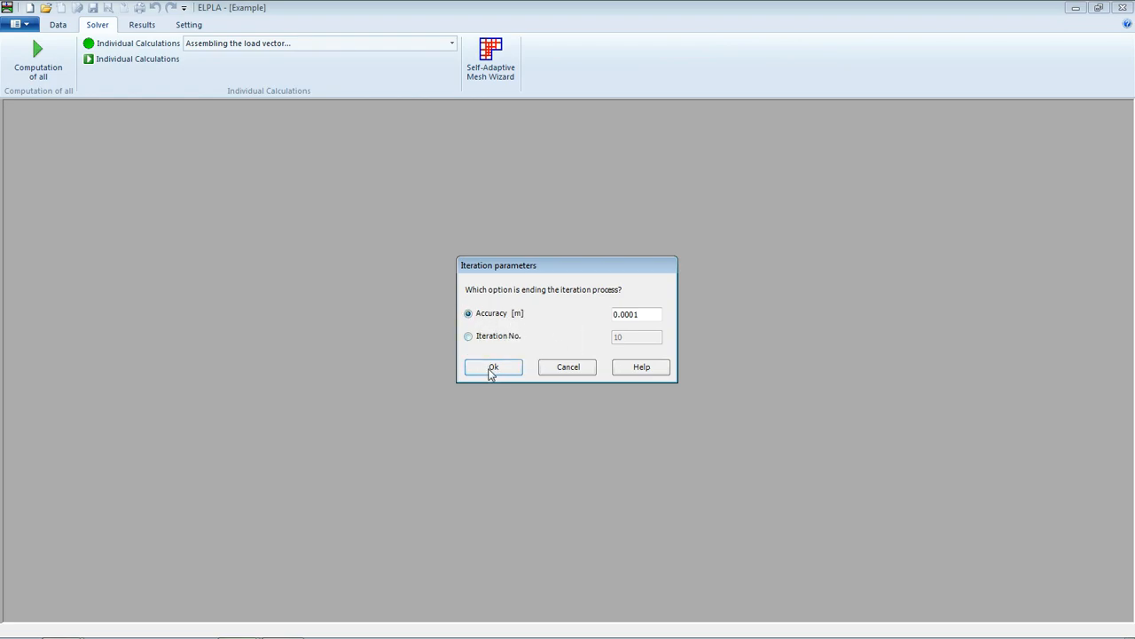
{"action": "left_click", "coordinate": [492, 368]}
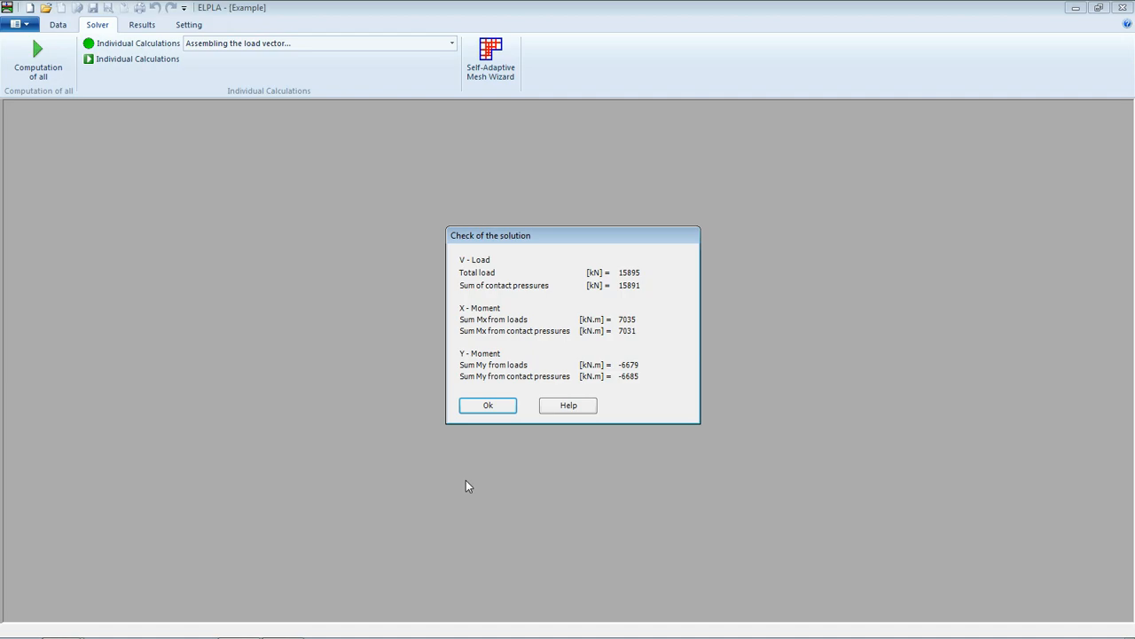
{"action": "left_click", "coordinate": [486, 412]}
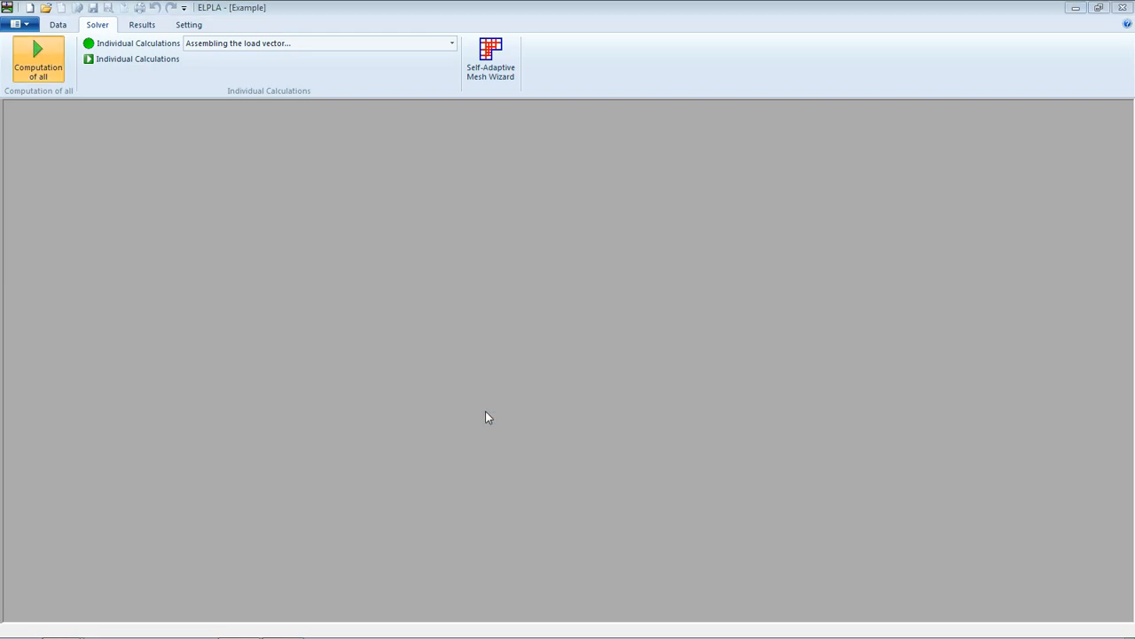
Display the system of loading in plan from the project's results.
{"action": "left_click", "coordinate": [152, 24]}
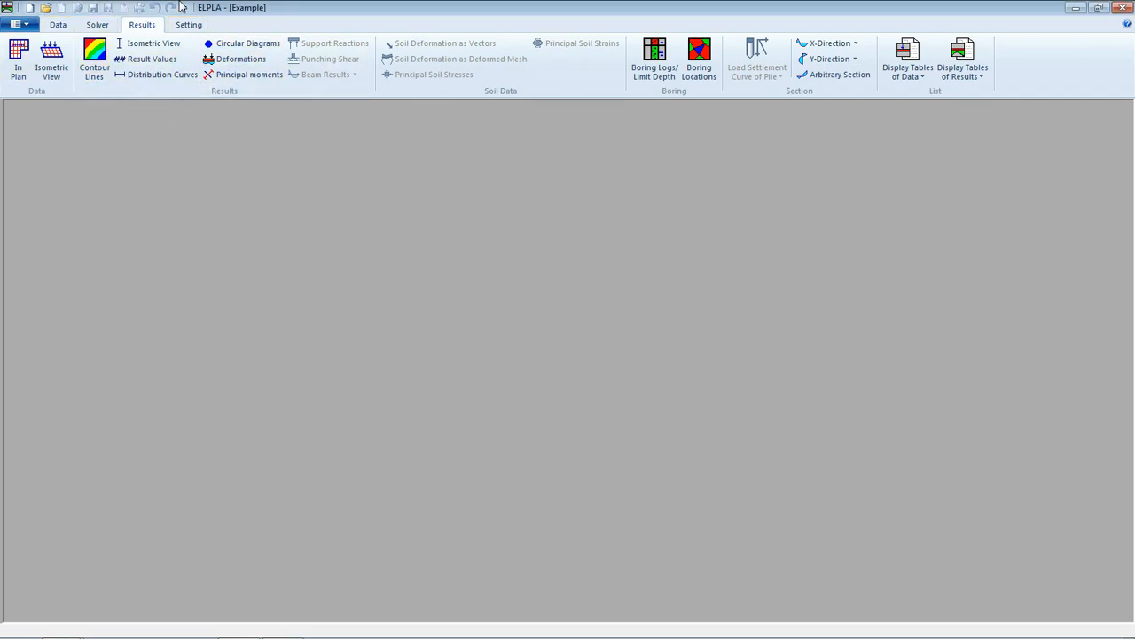
{"action": "left_click", "coordinate": [20, 71]}
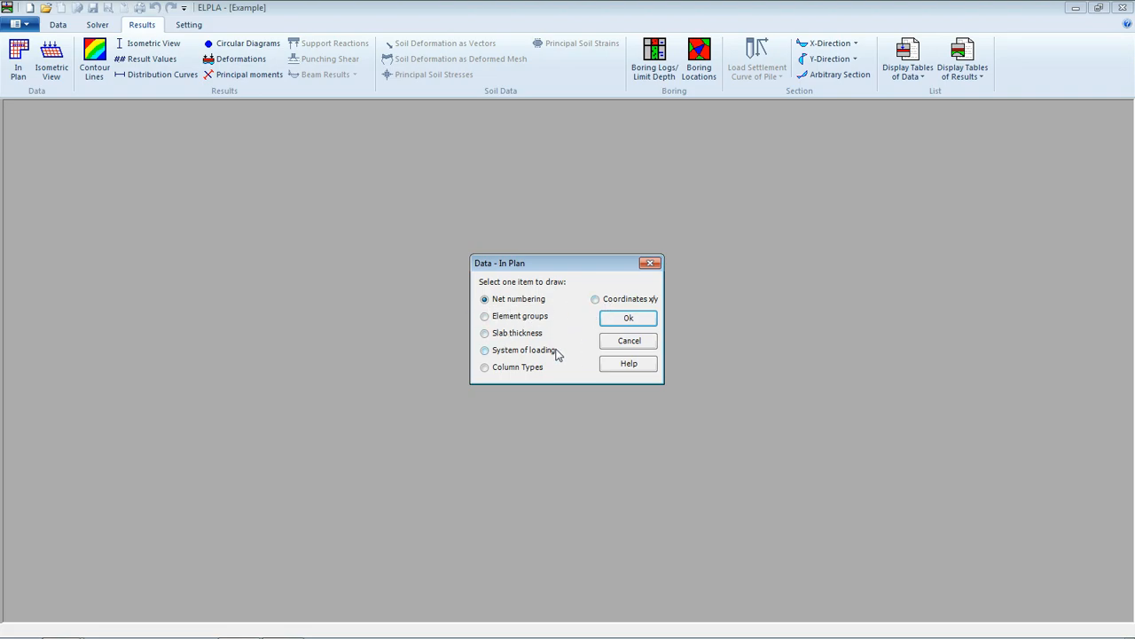
{"action": "left_click", "coordinate": [504, 353]}
{"action": "left_click", "coordinate": [648, 318]}
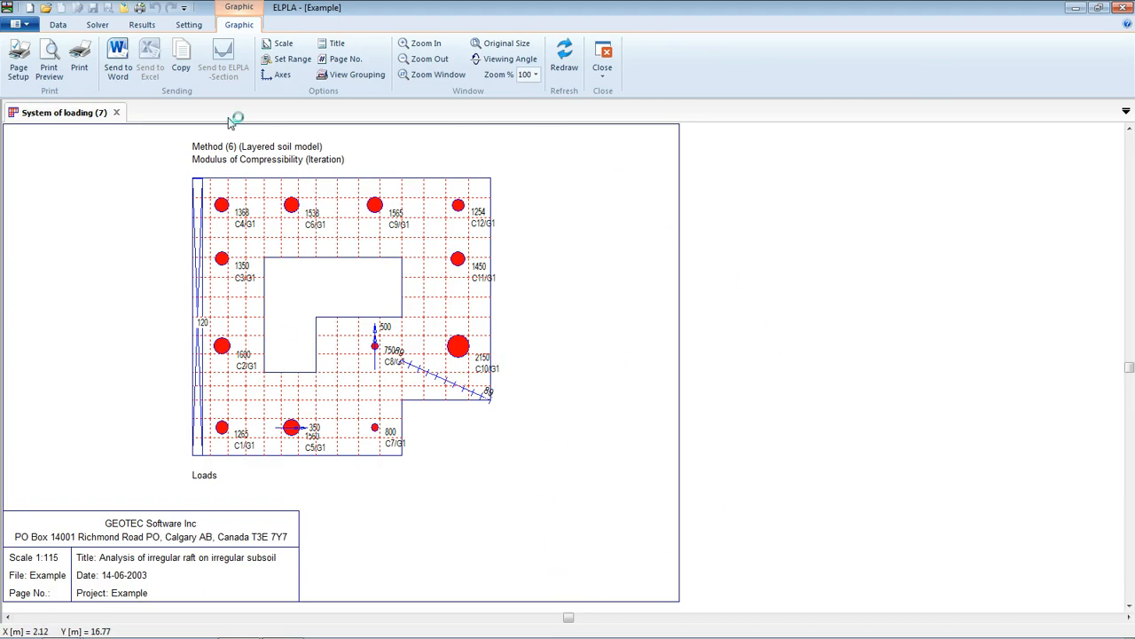
Display the system of loading in isometric view from the project's results.
{"action": "left_click", "coordinate": [151, 27]}
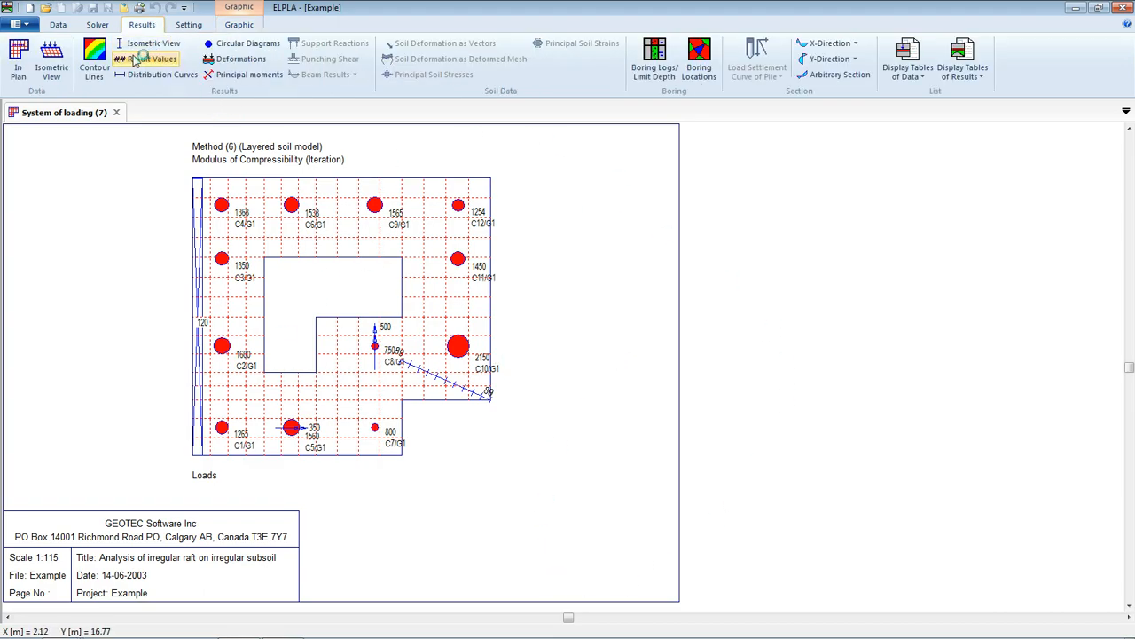
{"action": "left_click", "coordinate": [51, 75]}
{"action": "left_click", "coordinate": [493, 352]}
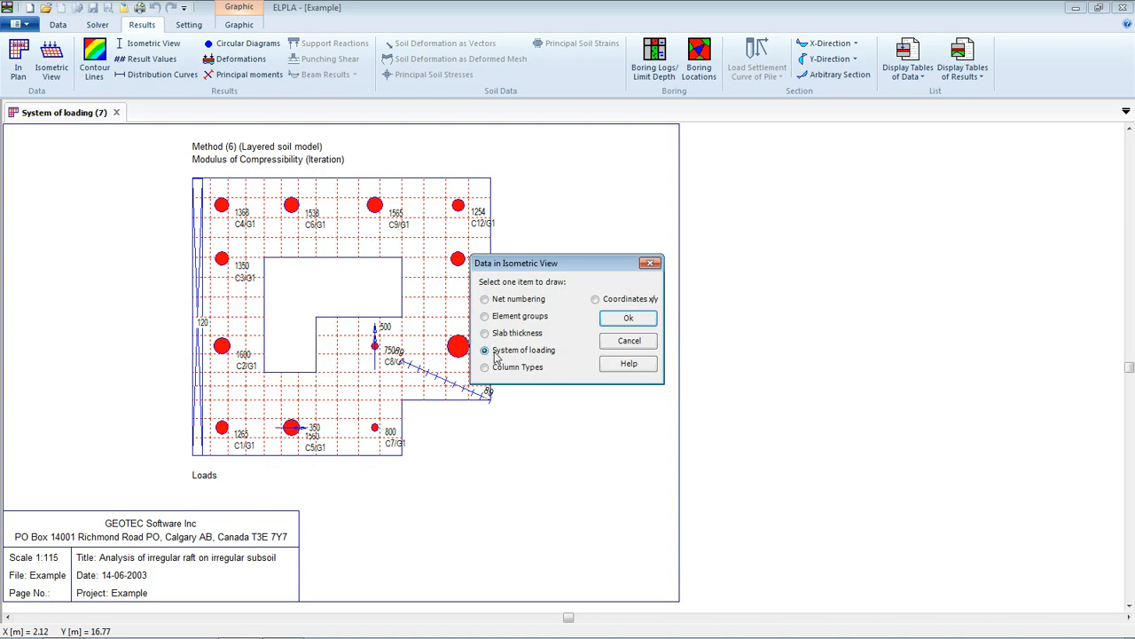
{"action": "left_click", "coordinate": [627, 317]}
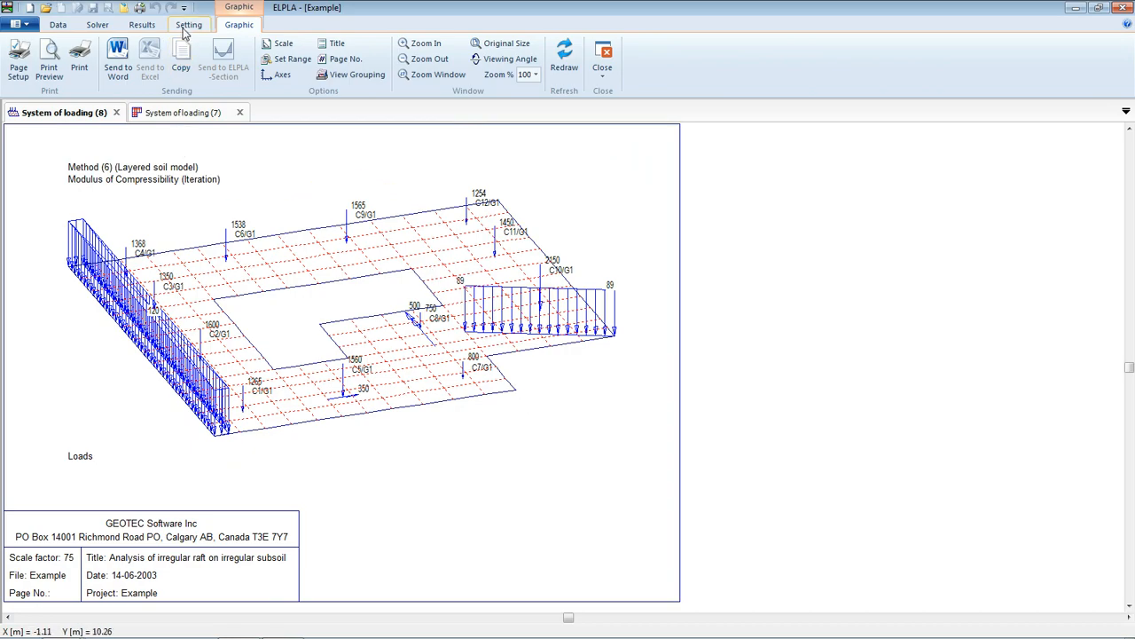
Plot the settlements as contour lines, then plot the moduli of subgrade reactions ks as contour lines as well.
{"action": "left_click", "coordinate": [142, 25]}
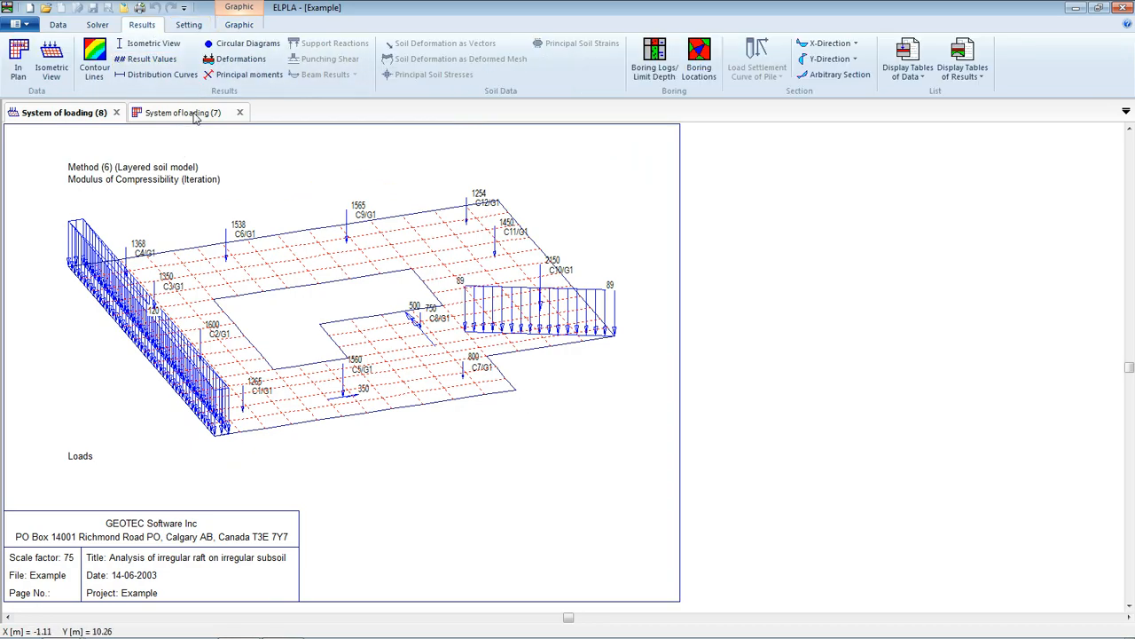
{"action": "left_click", "coordinate": [96, 78]}
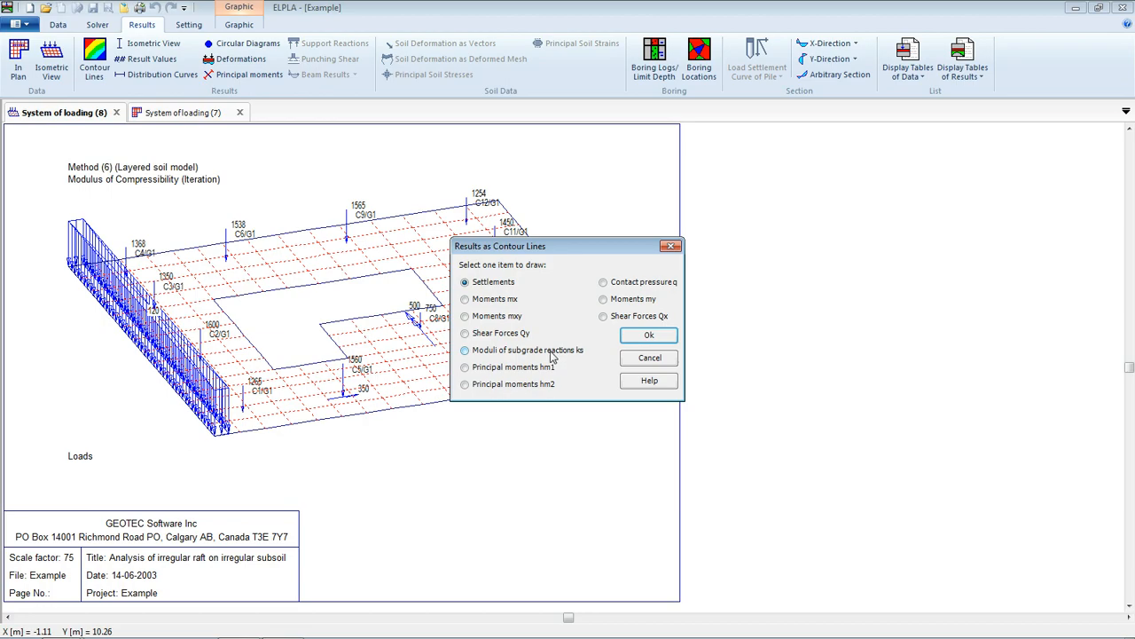
{"action": "left_click", "coordinate": [651, 336]}
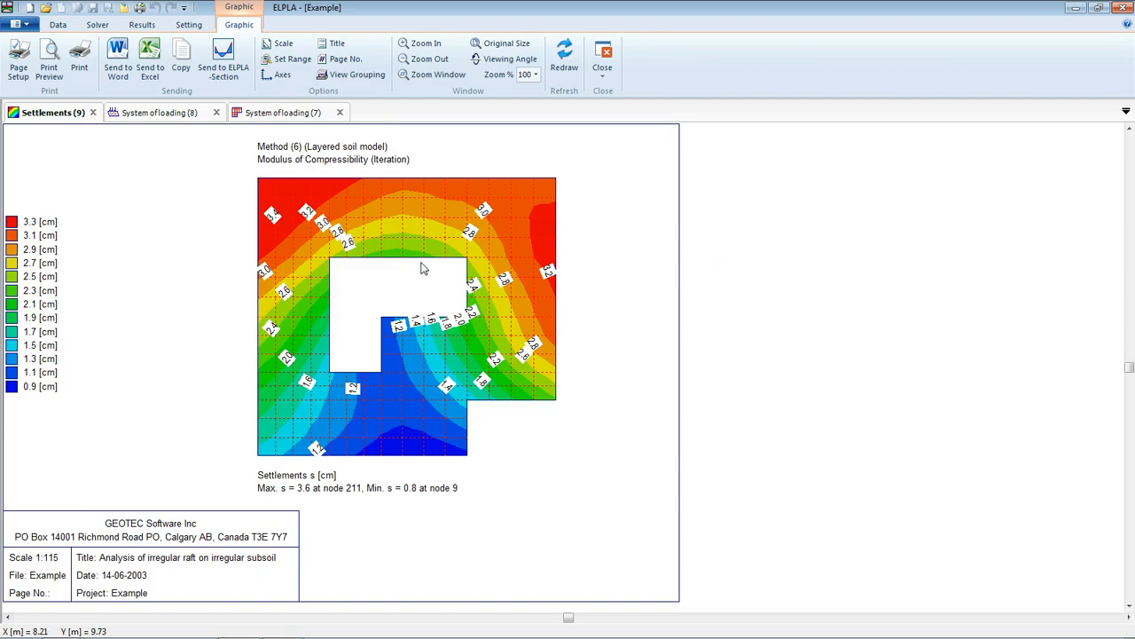
{"action": "left_click", "coordinate": [142, 24]}
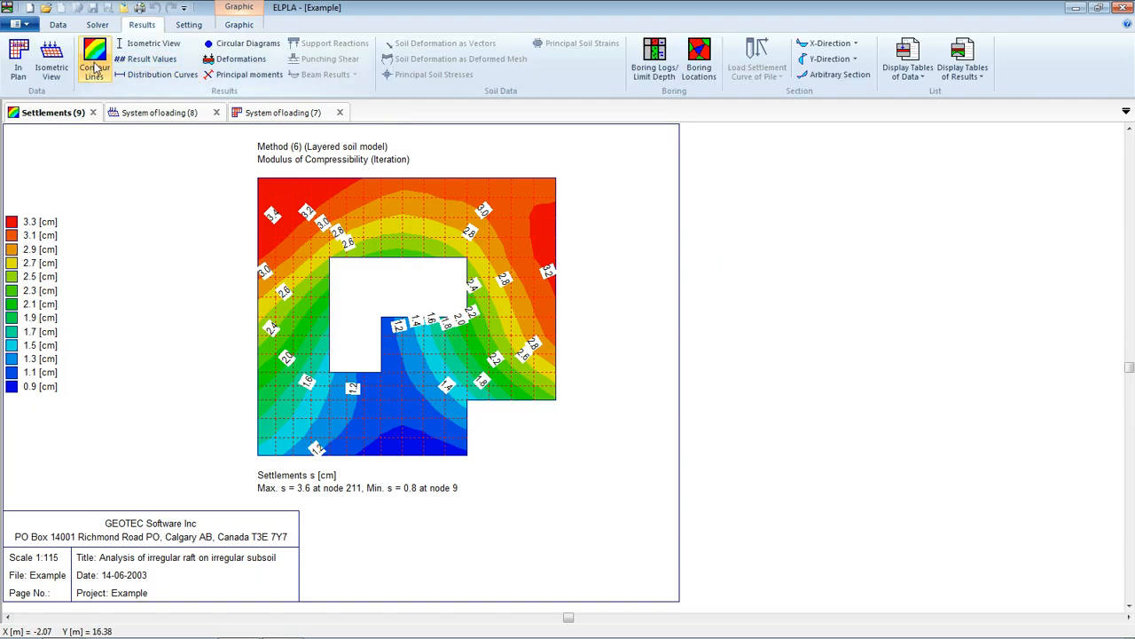
{"action": "left_click", "coordinate": [96, 69]}
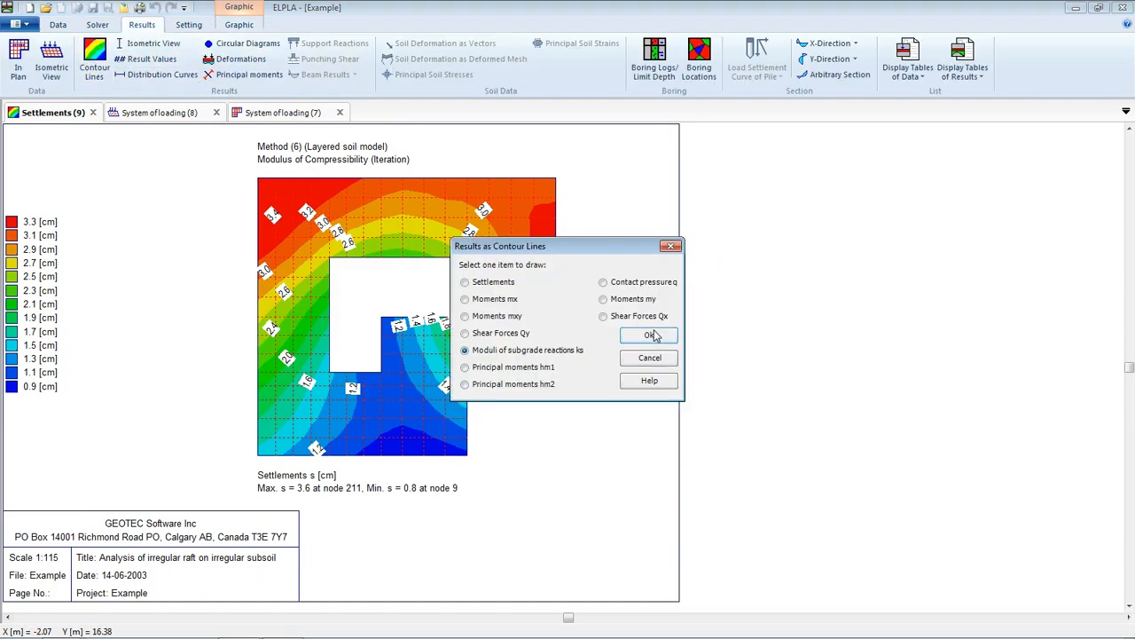
{"action": "left_click", "coordinate": [650, 336]}
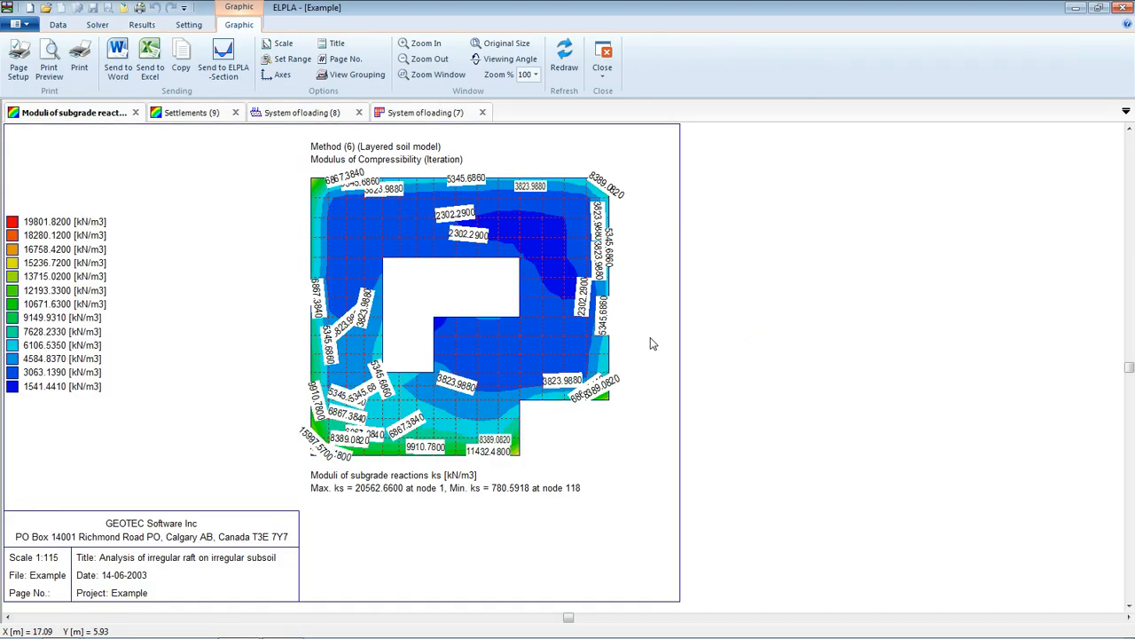
Display the settlements in isometric view.
{"action": "left_click", "coordinate": [144, 26]}
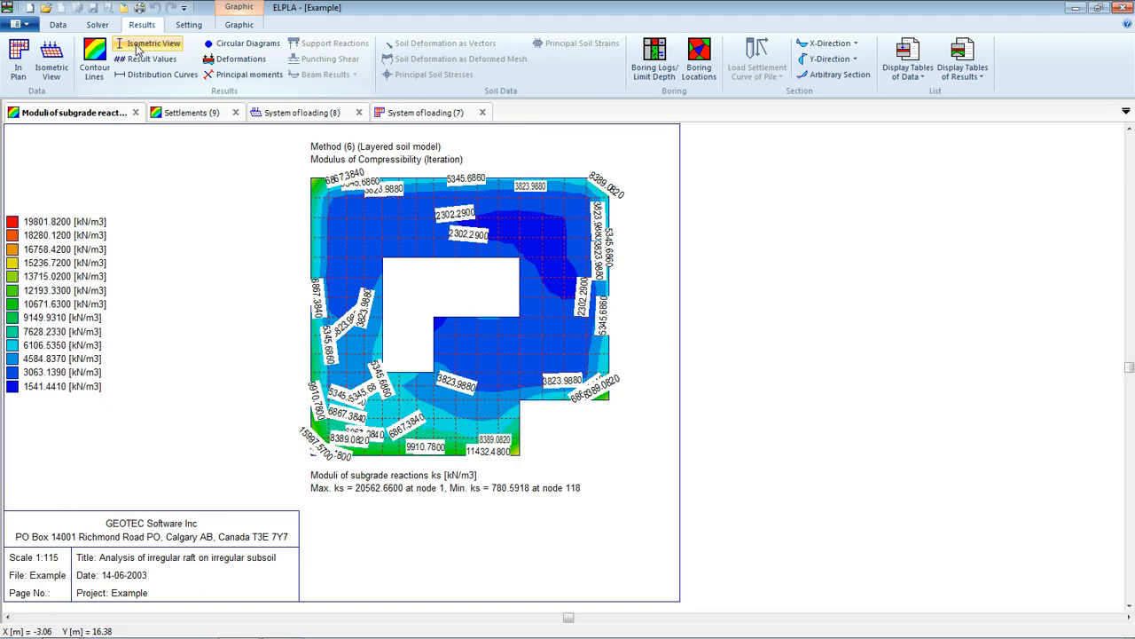
{"action": "left_click", "coordinate": [138, 48]}
{"action": "left_click", "coordinate": [664, 338]}
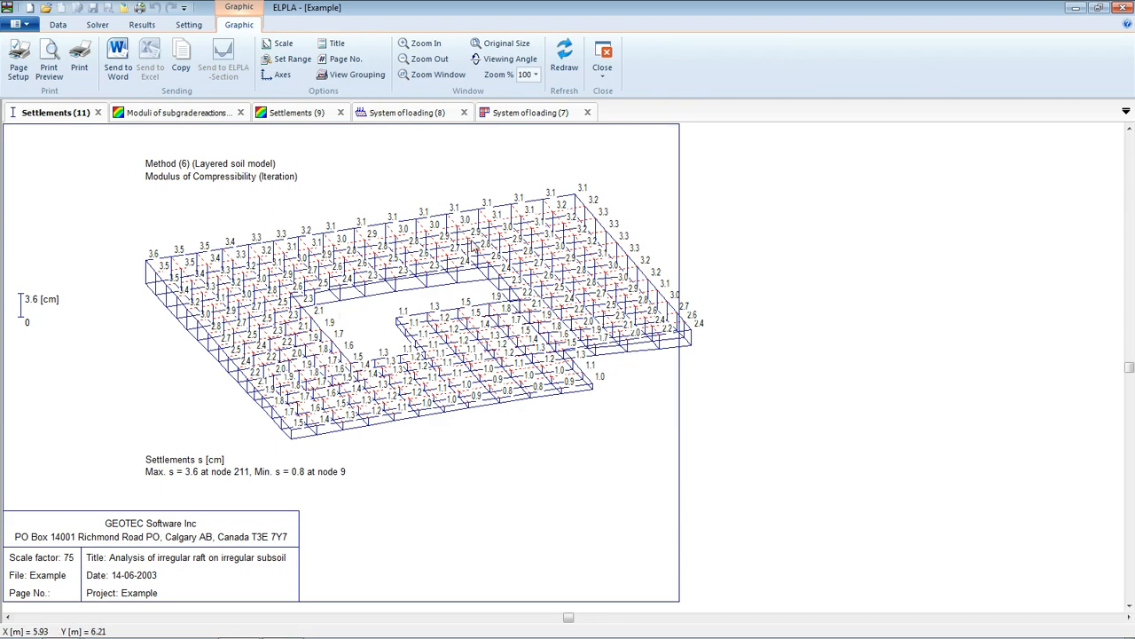
Turn off all display values so the isometric settlement plot is drawn without numbers.
{"action": "left_click", "coordinate": [189, 24]}
{"action": "left_click", "coordinate": [31, 61]}
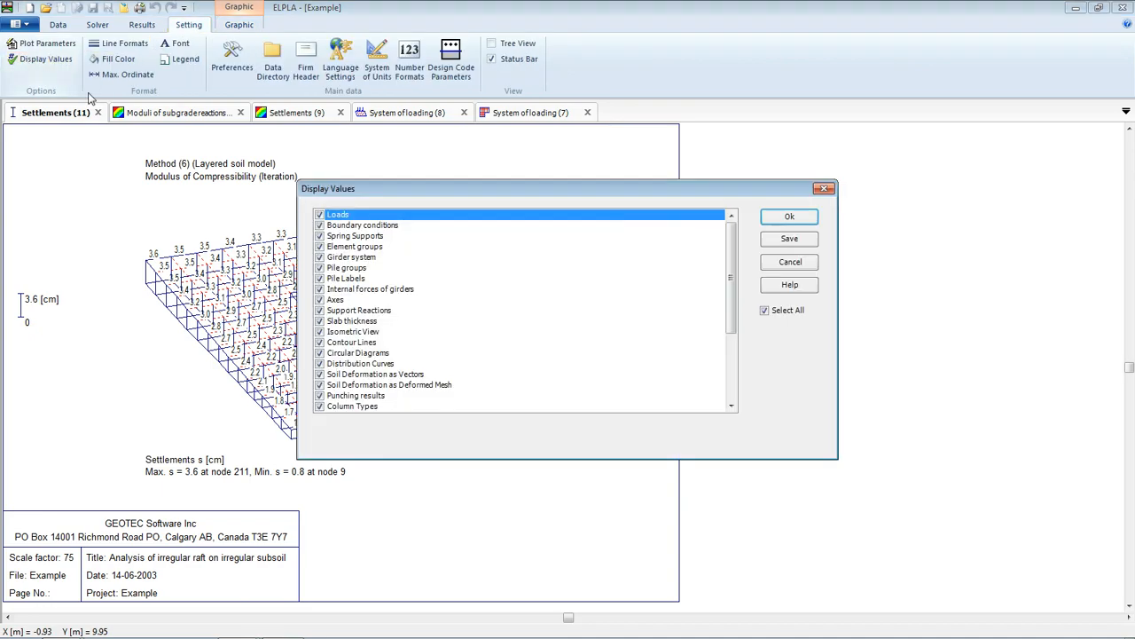
{"action": "left_click", "coordinate": [773, 316]}
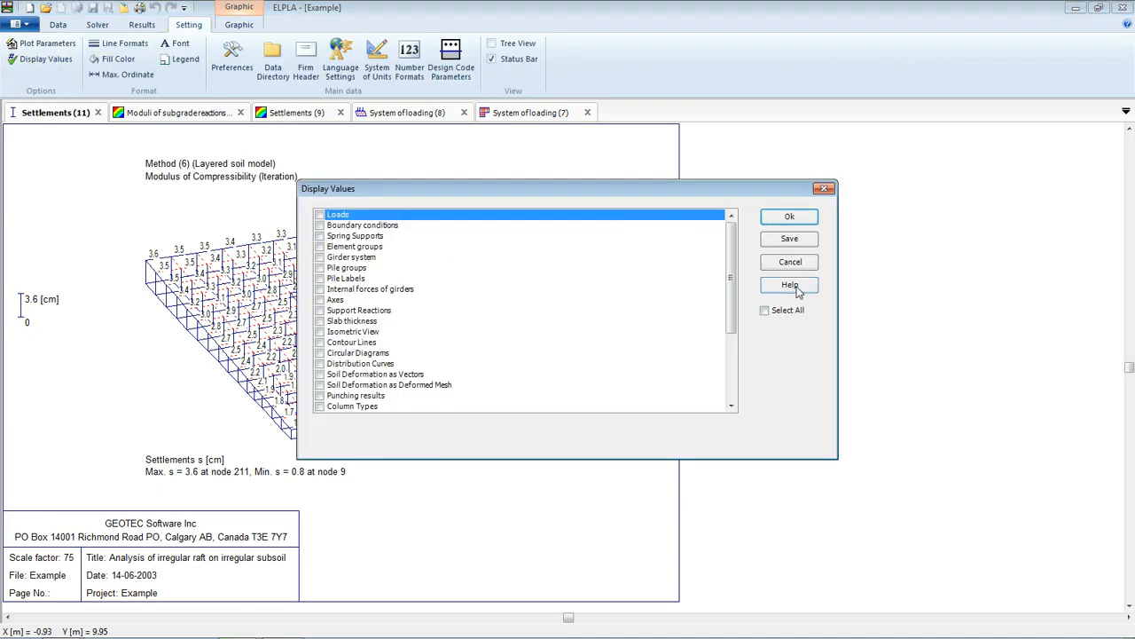
{"action": "left_click", "coordinate": [788, 217]}
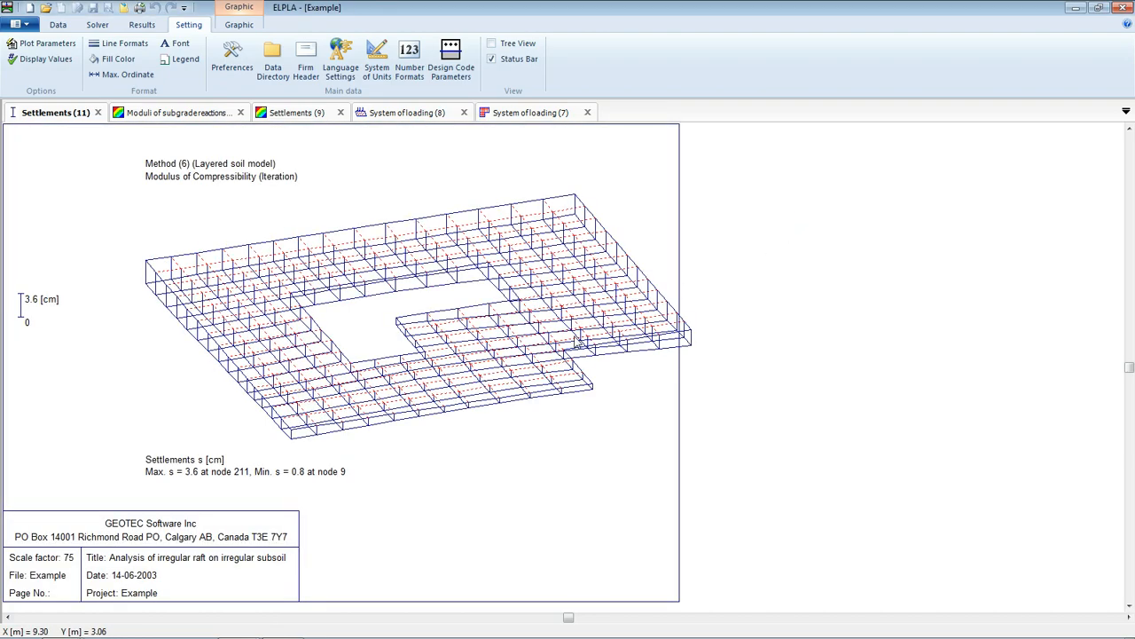
Plot the contact pressure q as circular diagrams, then plot the settlements as circular diagrams.
{"action": "left_click", "coordinate": [142, 24]}
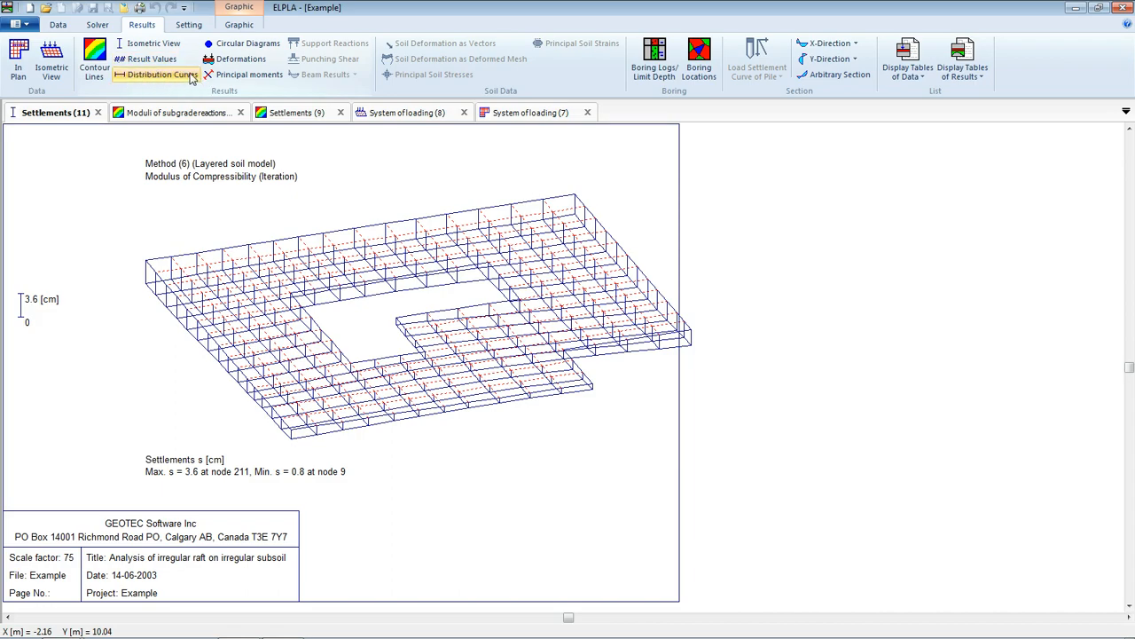
{"action": "left_click", "coordinate": [265, 48]}
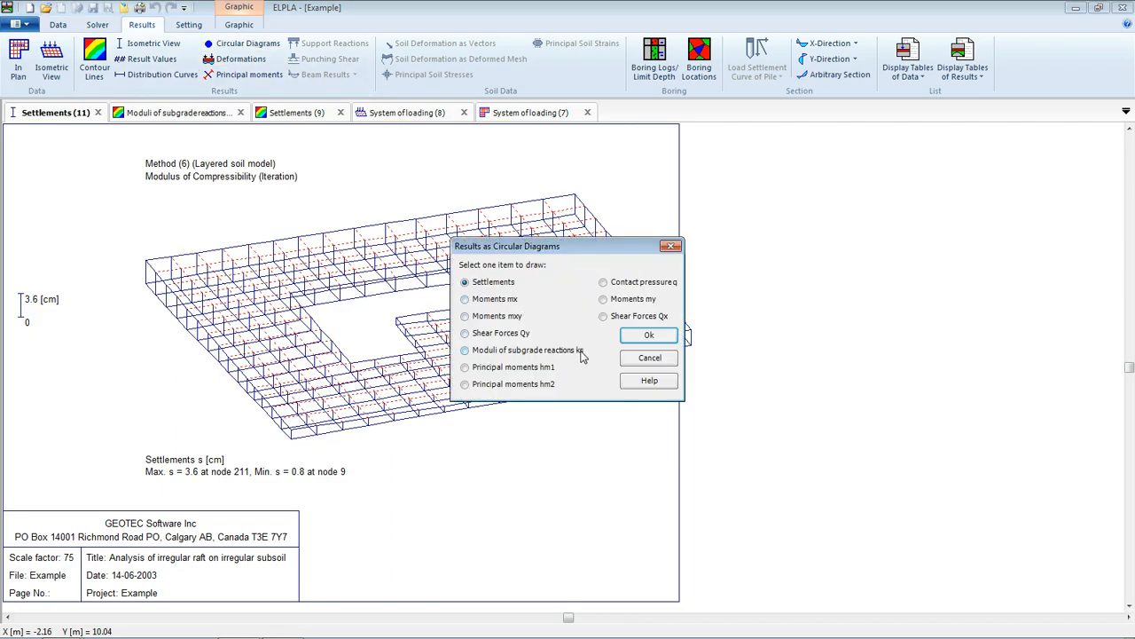
{"action": "left_click", "coordinate": [635, 283]}
{"action": "left_click", "coordinate": [650, 334]}
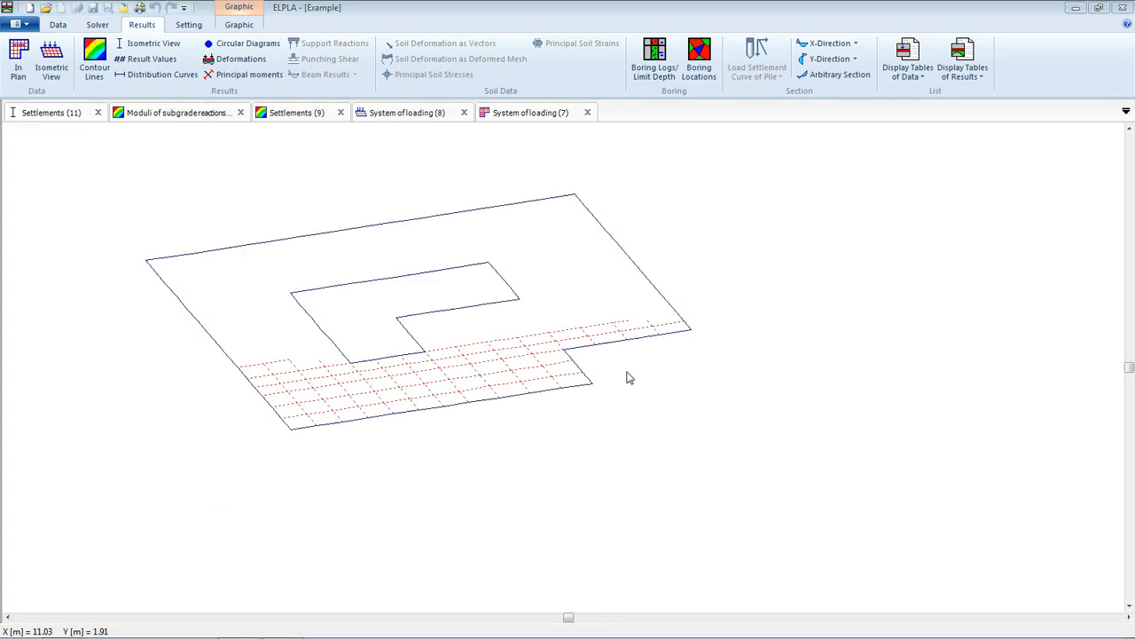
{"action": "left_click", "coordinate": [142, 25]}
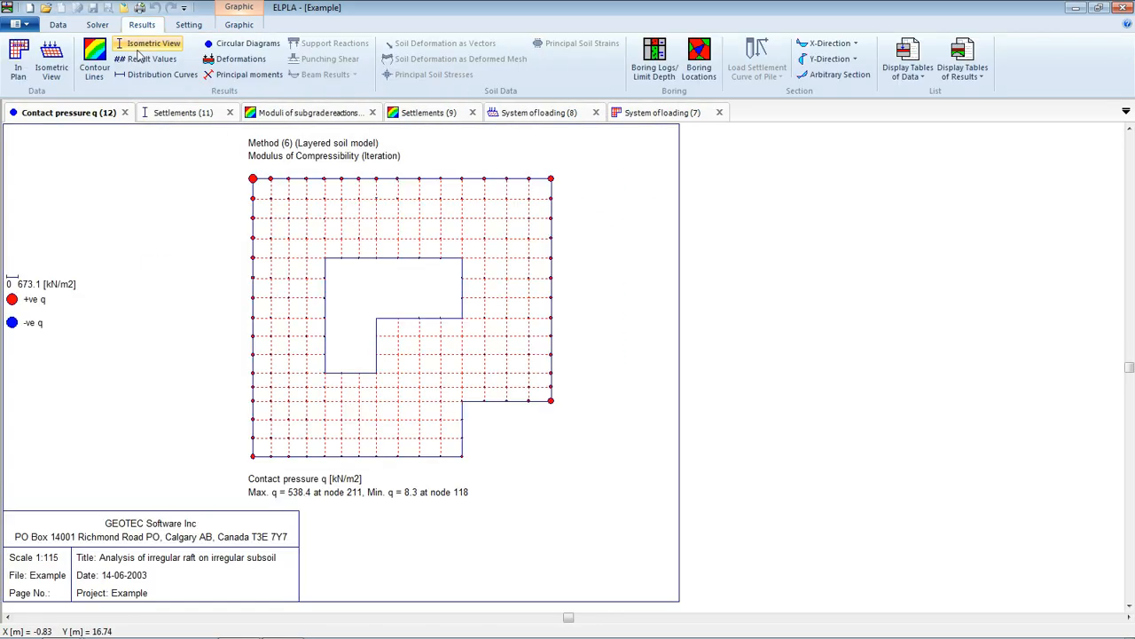
{"action": "left_click", "coordinate": [239, 43]}
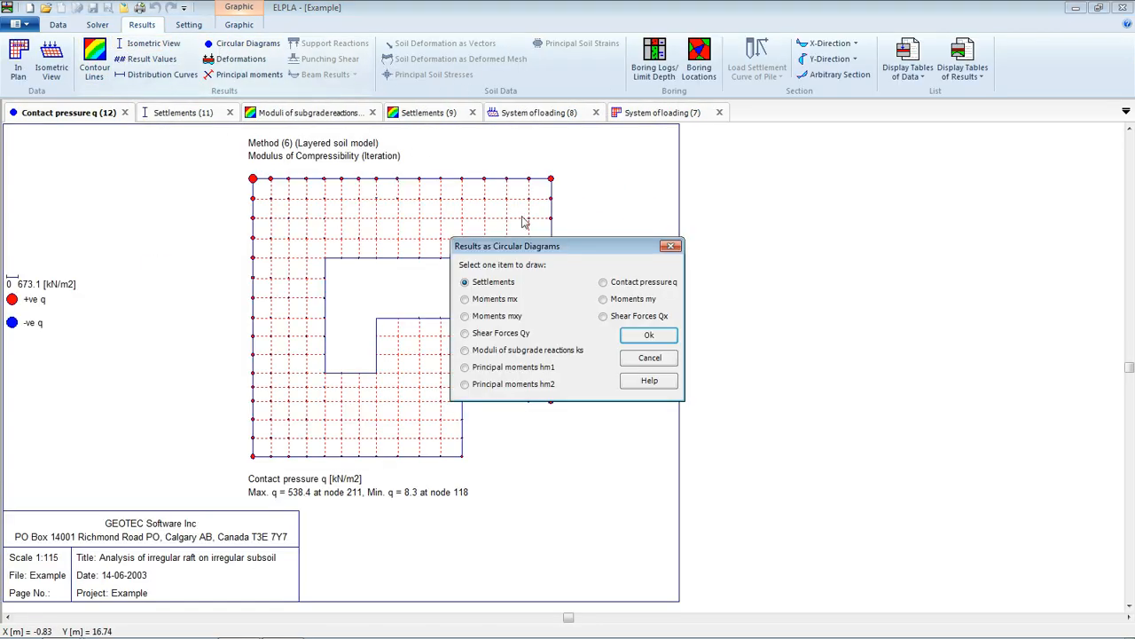
{"action": "left_click", "coordinate": [659, 336]}
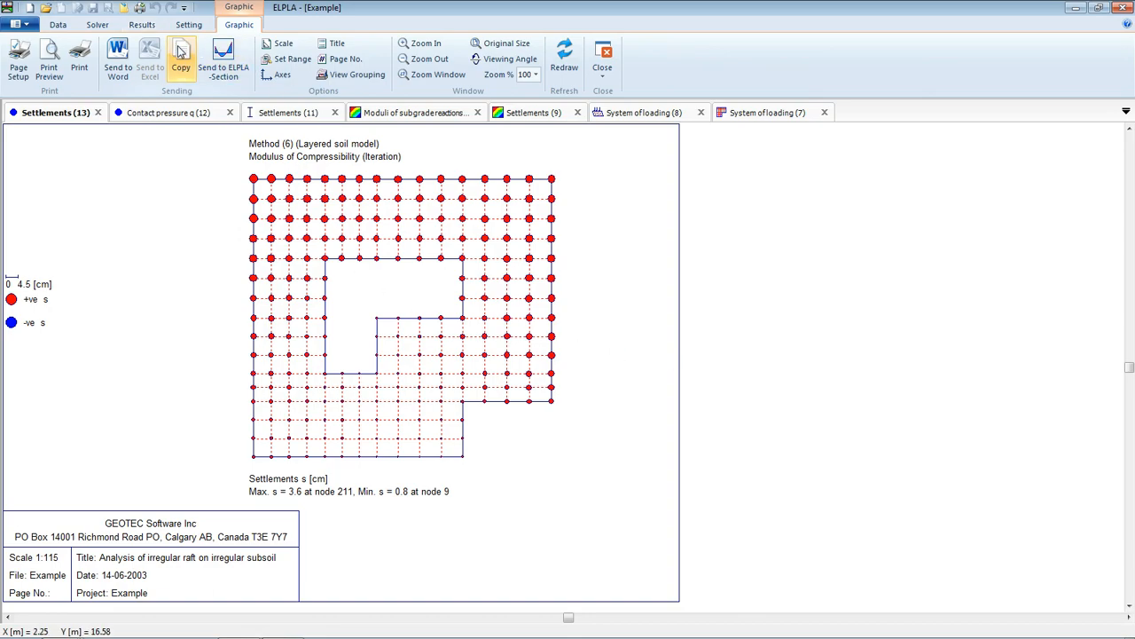
Display the slab deformation, then display the boring logs with limit depth.
{"action": "left_click", "coordinate": [142, 25]}
{"action": "left_click", "coordinate": [241, 60]}
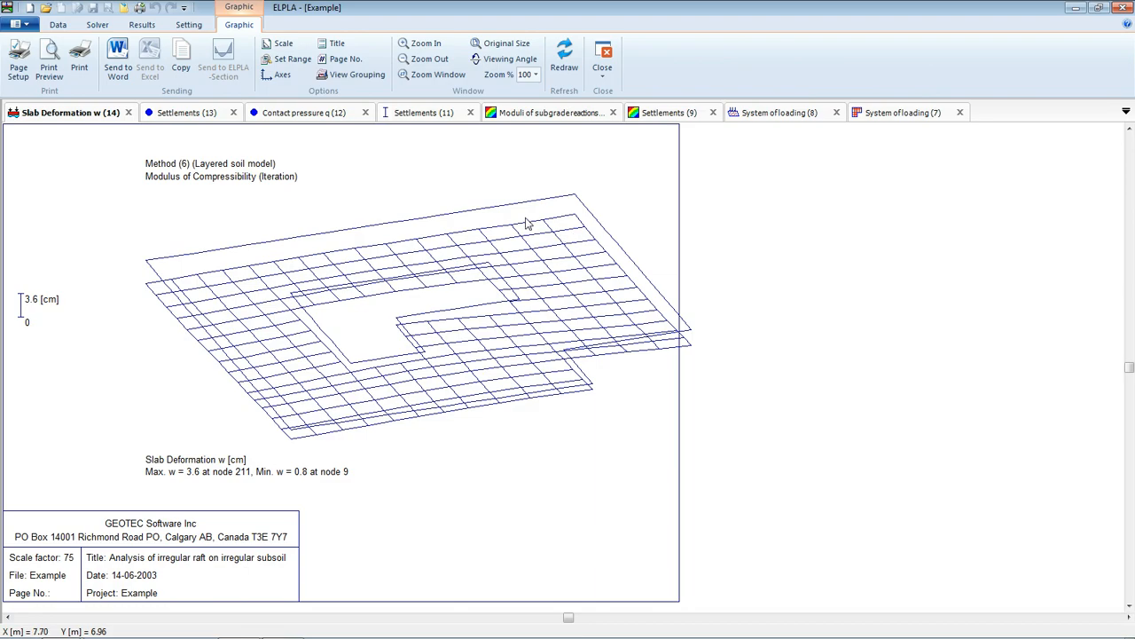
{"action": "left_click", "coordinate": [140, 26]}
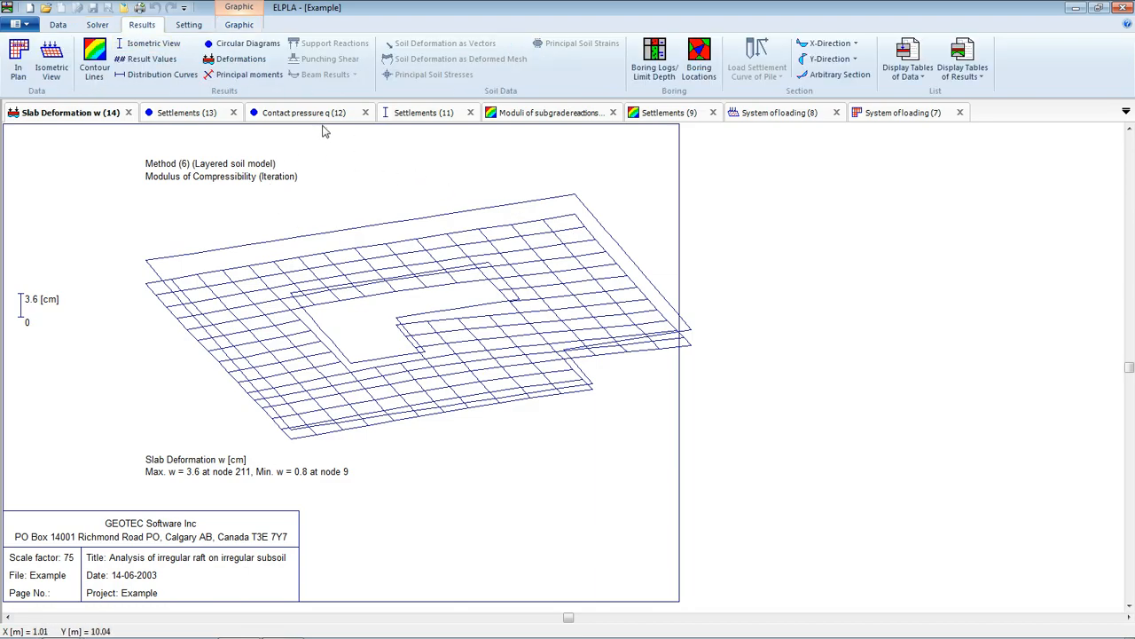
{"action": "left_click", "coordinate": [657, 78]}
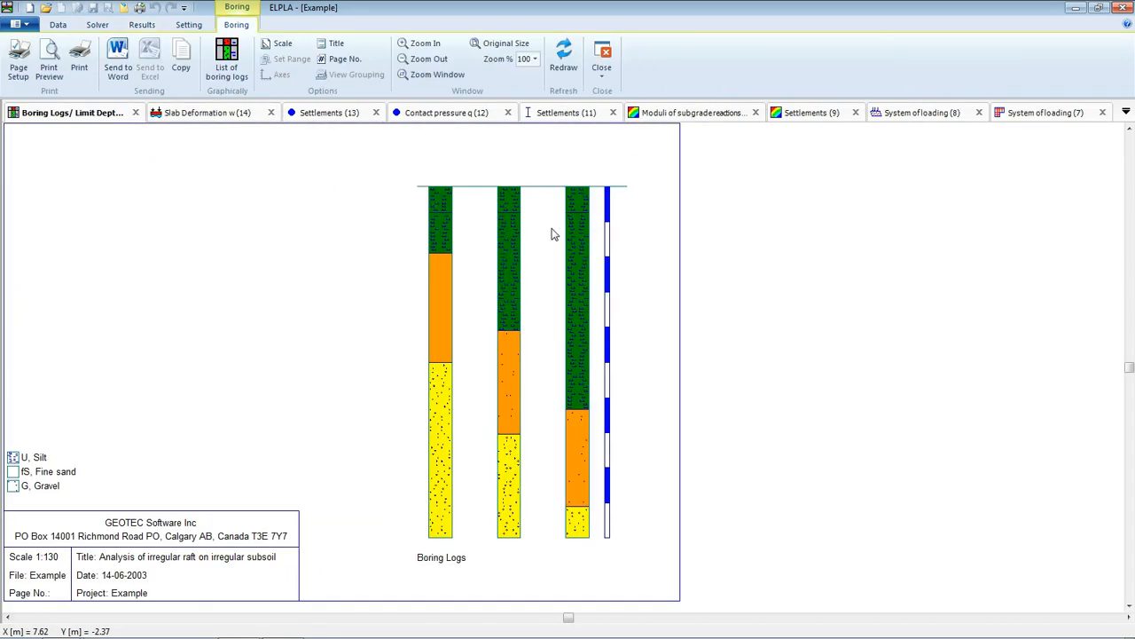
Turn on all display values so the boring logs are drawn with their labels and soil data.
{"action": "left_click", "coordinate": [185, 25]}
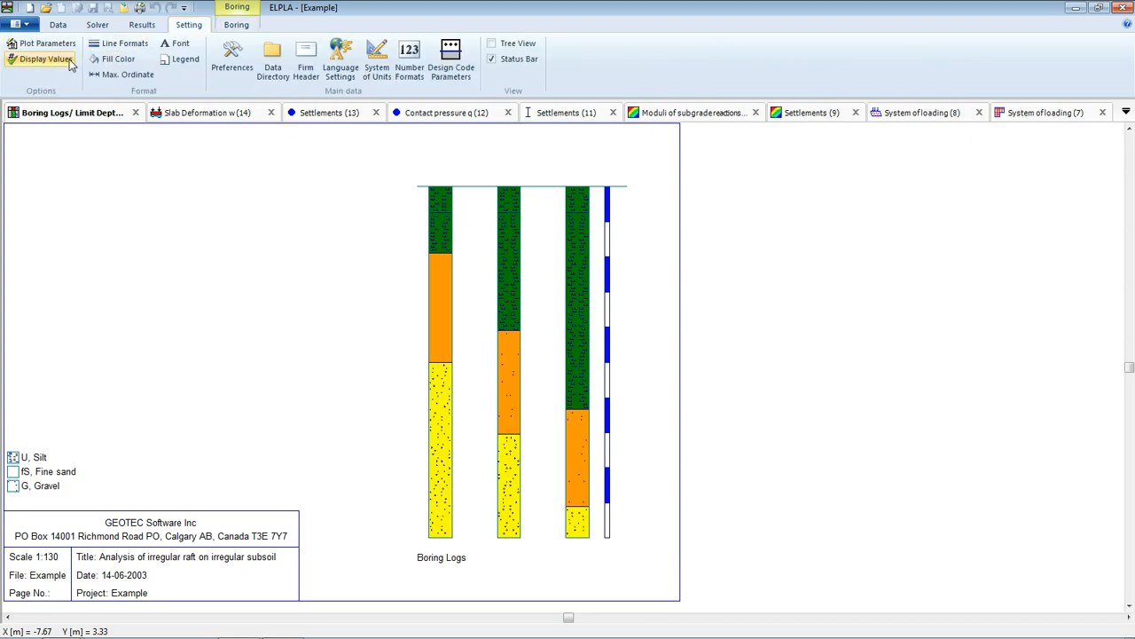
{"action": "left_click", "coordinate": [38, 60]}
{"action": "left_click", "coordinate": [976, 310]}
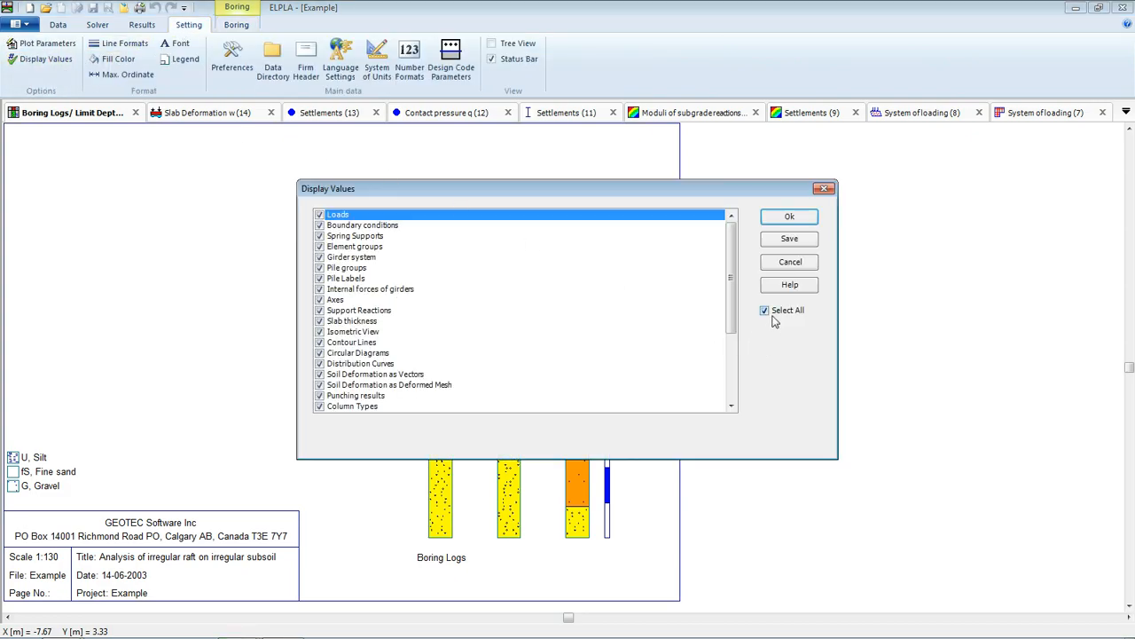
{"action": "left_click", "coordinate": [994, 218]}
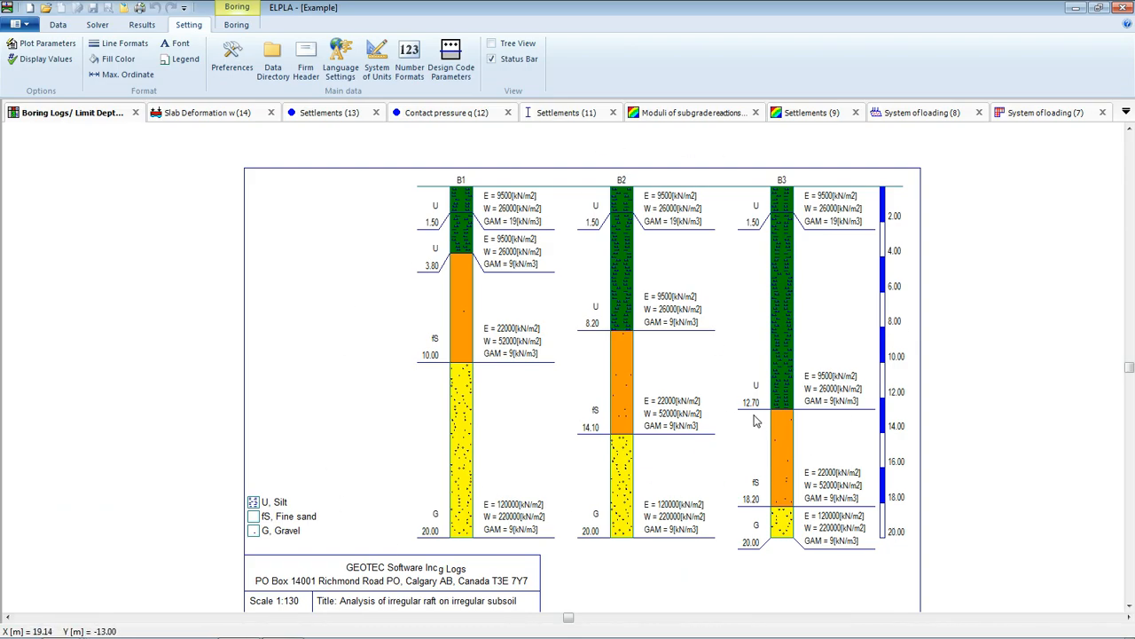
Plot the settlements as a section in X-direction at Y-coordinate 5 m.
{"action": "left_click", "coordinate": [143, 25]}
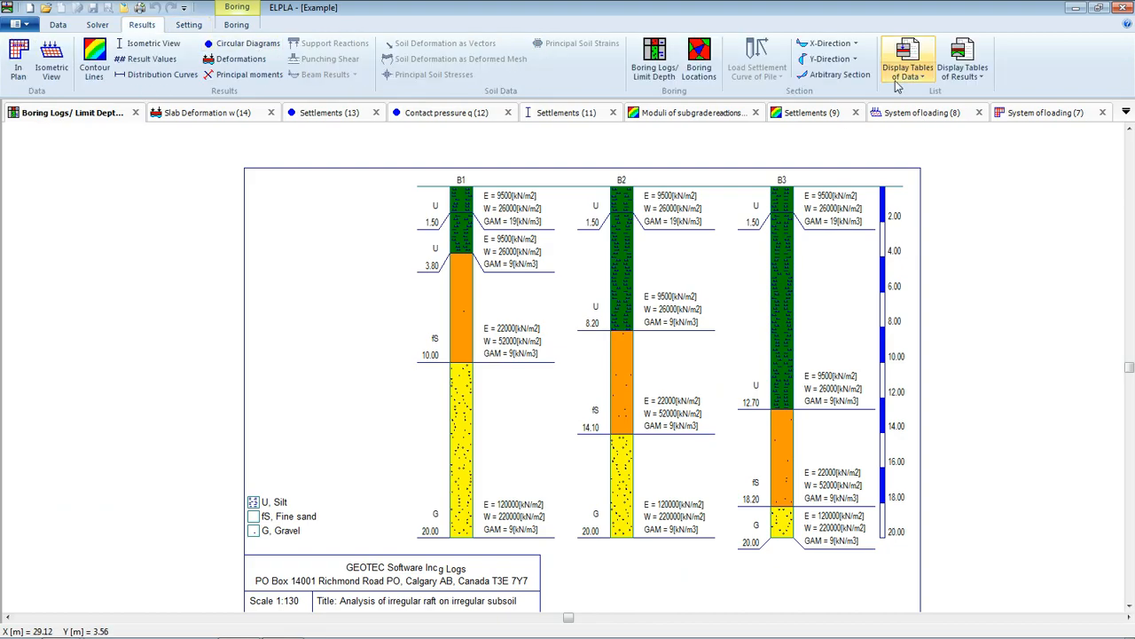
{"action": "left_click", "coordinate": [859, 45]}
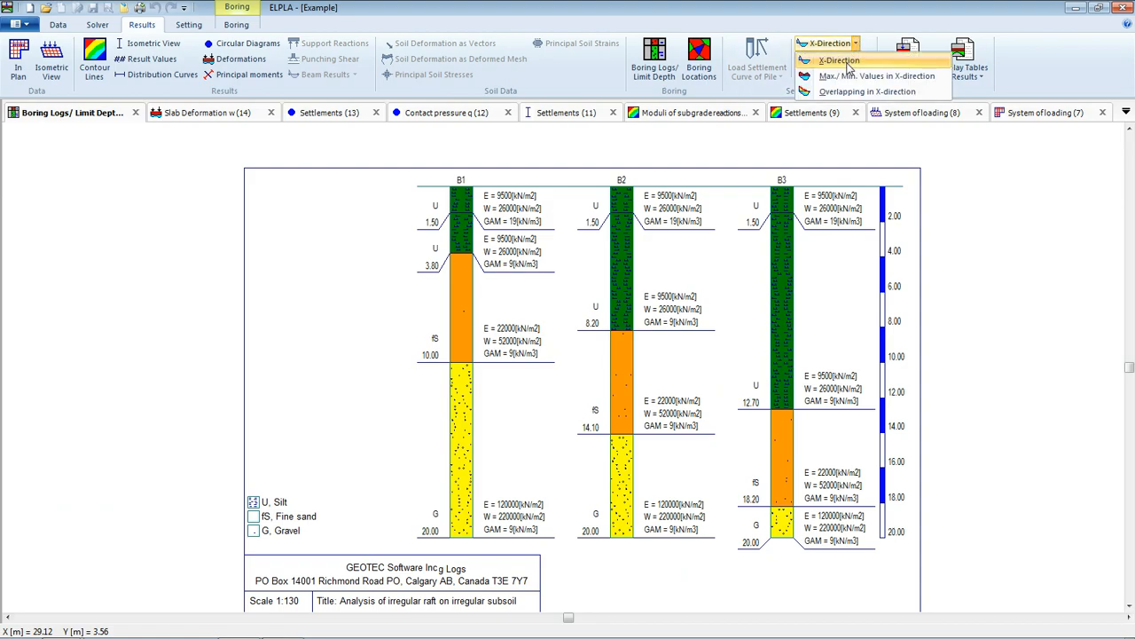
{"action": "left_click", "coordinate": [841, 62]}
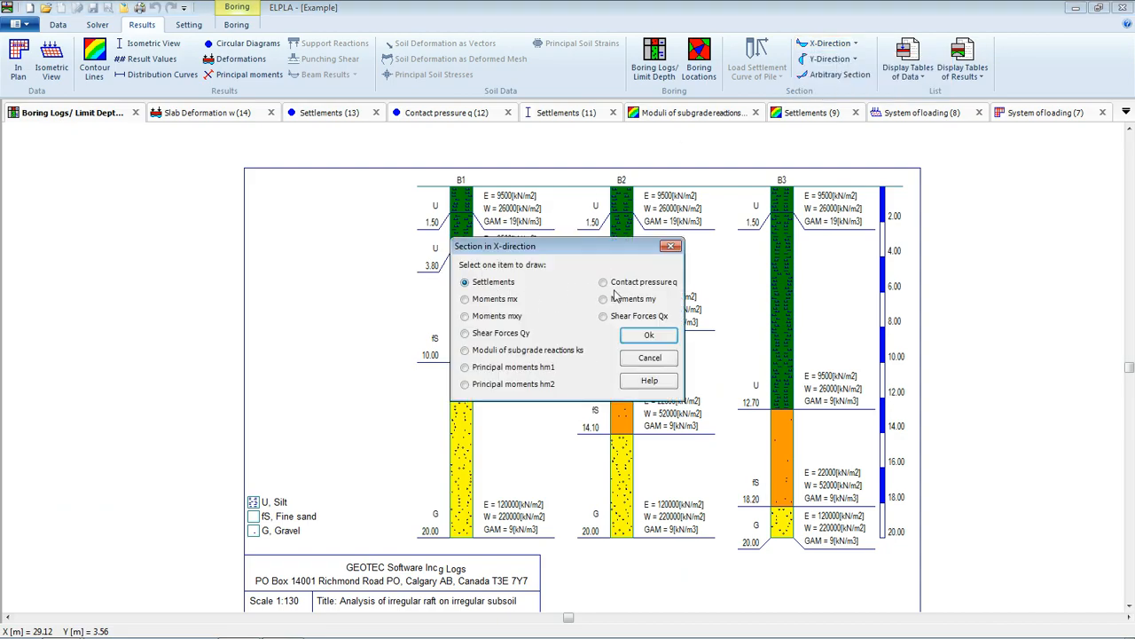
{"action": "left_click", "coordinate": [647, 336]}
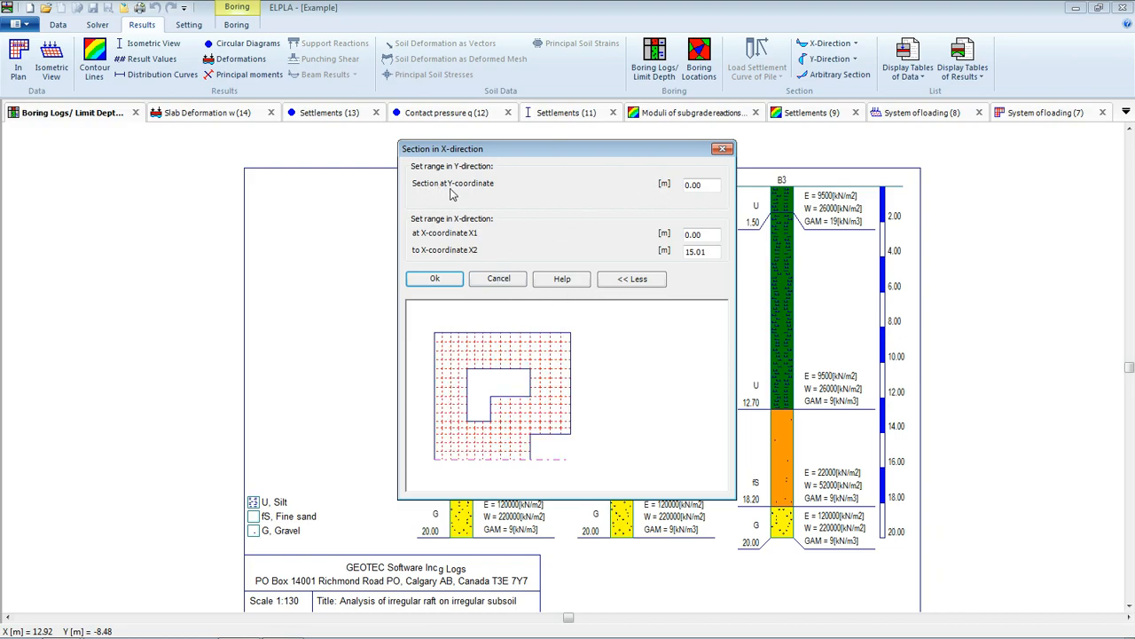
{"action": "double_click", "coordinate": [709, 184]}
{"action": "type", "text": "5"}
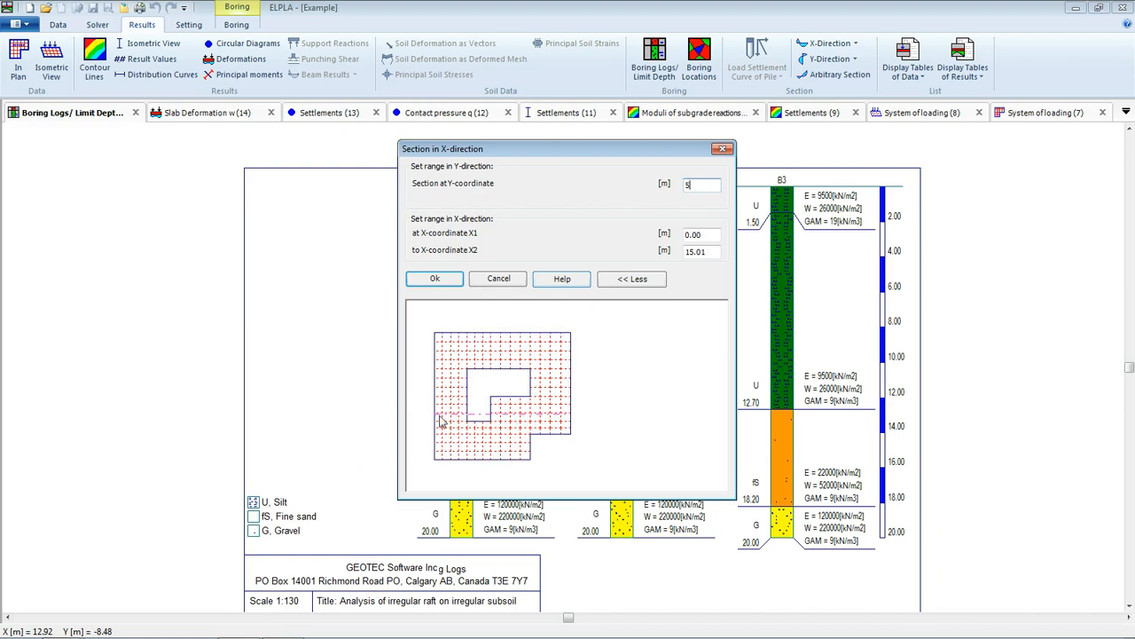
{"action": "left_click", "coordinate": [438, 279]}
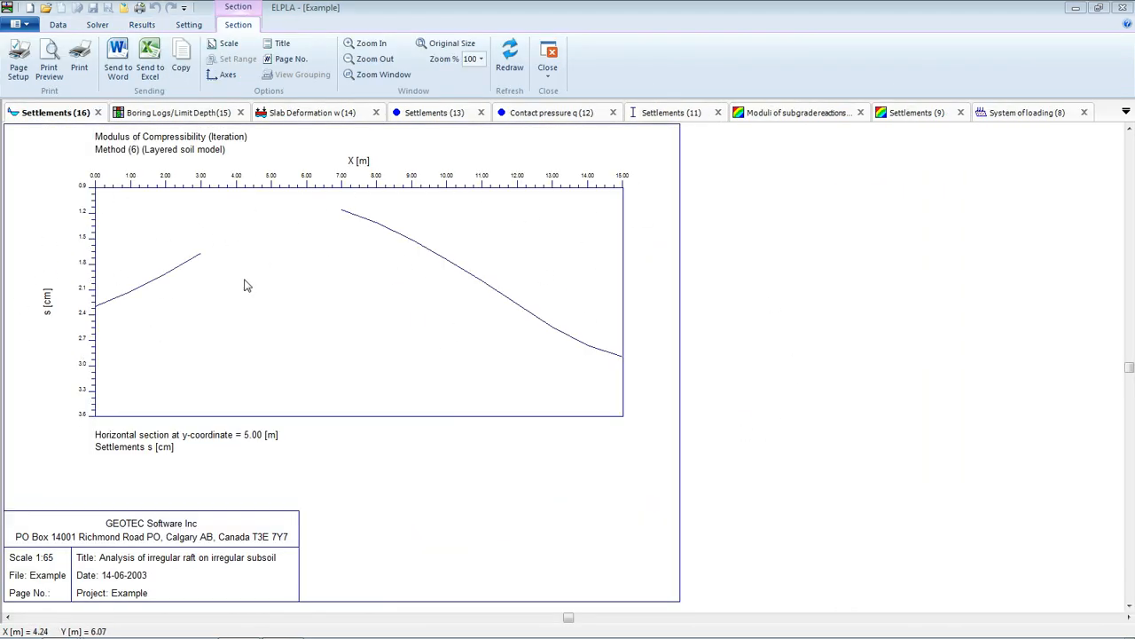
Plot the max./min. settlement values in X-direction for the Y range 0.00 to 13.98 m and X range 0.00 to 15.01 m.
{"action": "left_click", "coordinate": [142, 25]}
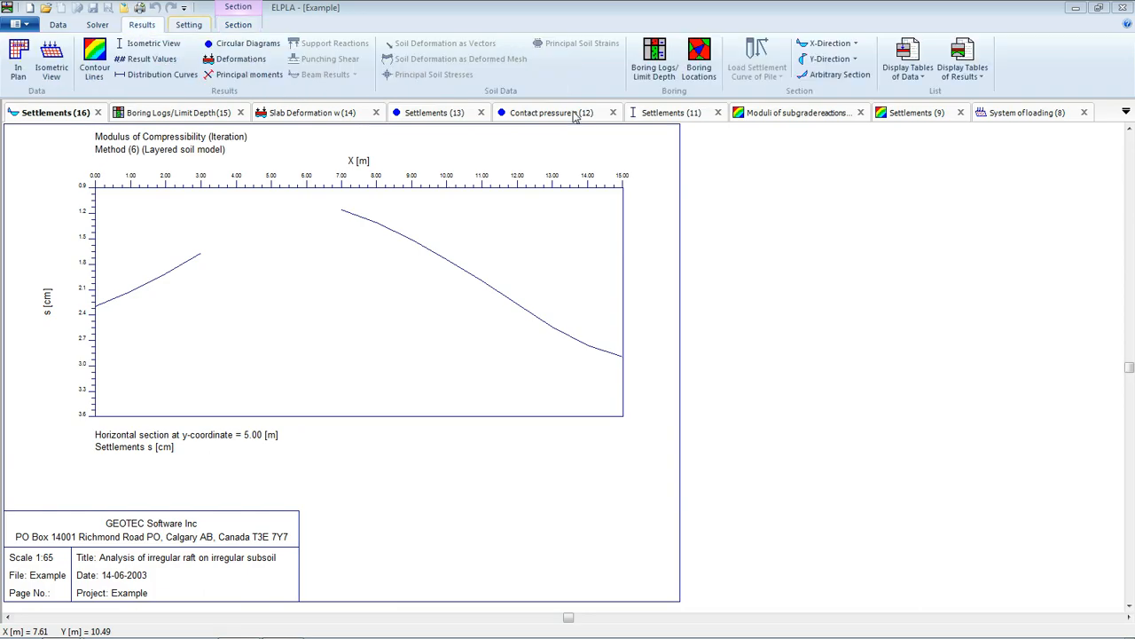
{"action": "left_click", "coordinate": [857, 45]}
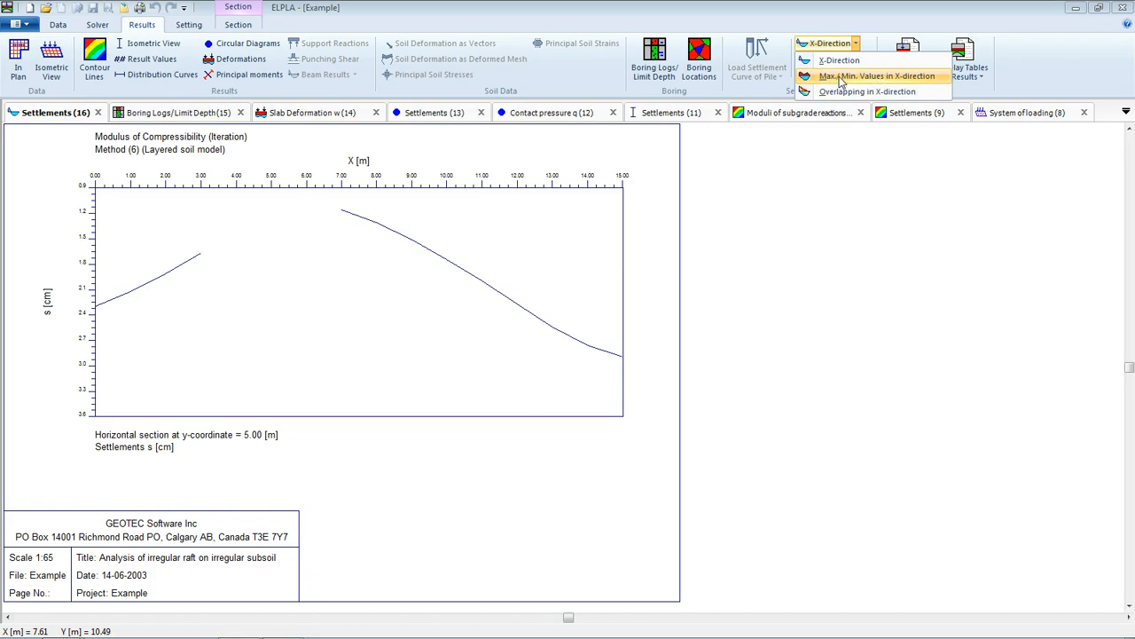
{"action": "left_click", "coordinate": [842, 78]}
{"action": "left_click", "coordinate": [664, 335]}
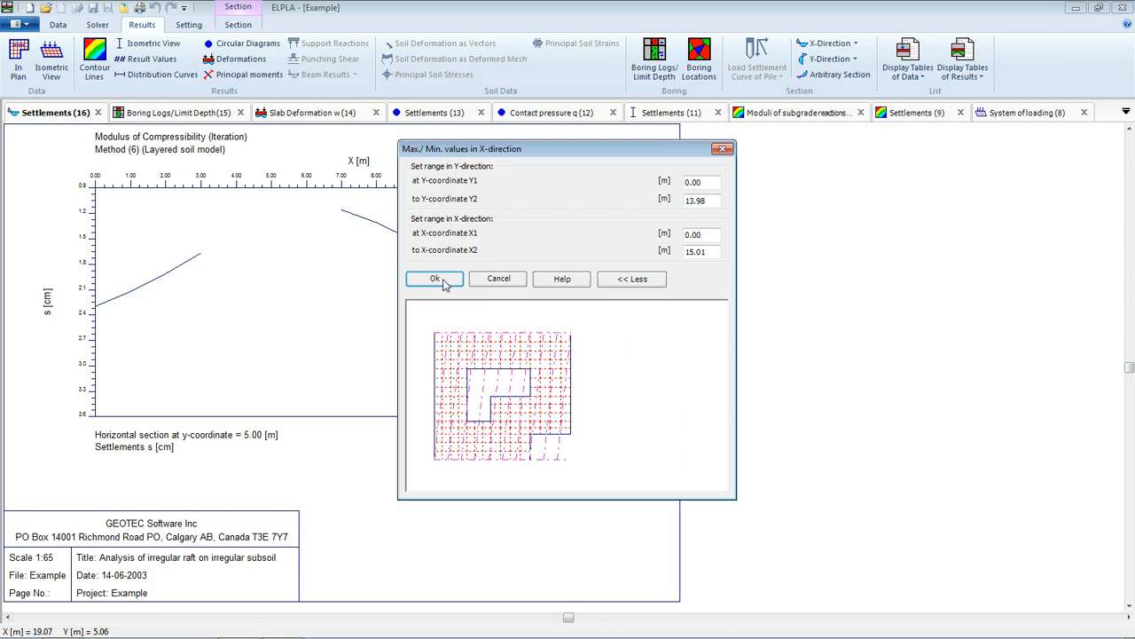
{"action": "left_click", "coordinate": [436, 280]}
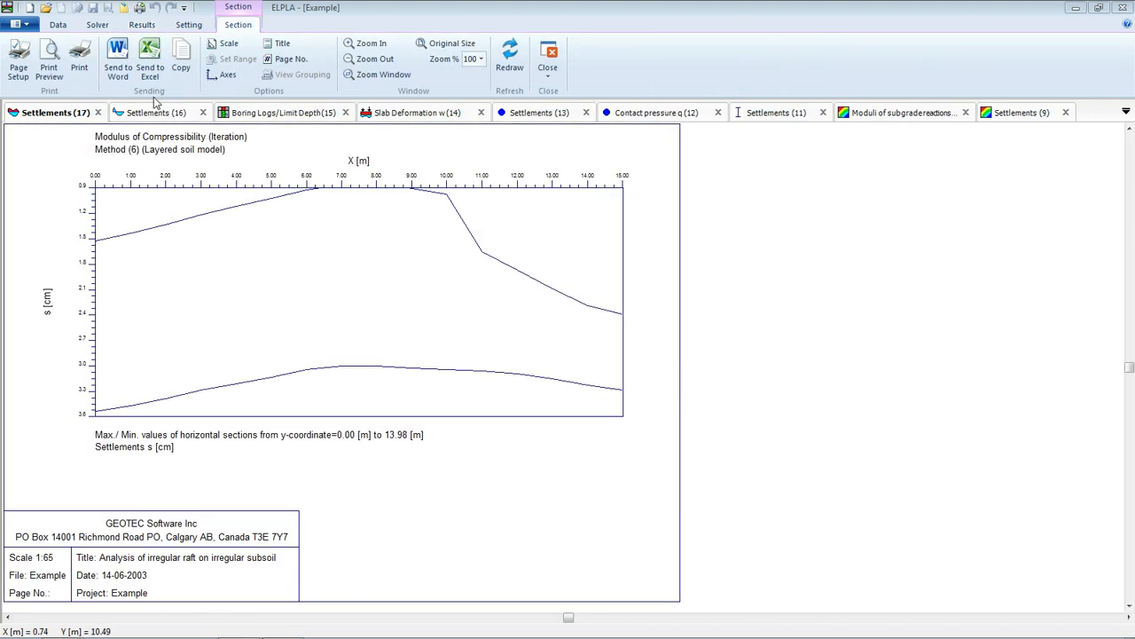
Plot the settlements as overlapping sections in X-direction from Y-coordinate 0.00 to 13.98 m.
{"action": "left_click", "coordinate": [143, 24]}
{"action": "left_click", "coordinate": [857, 44]}
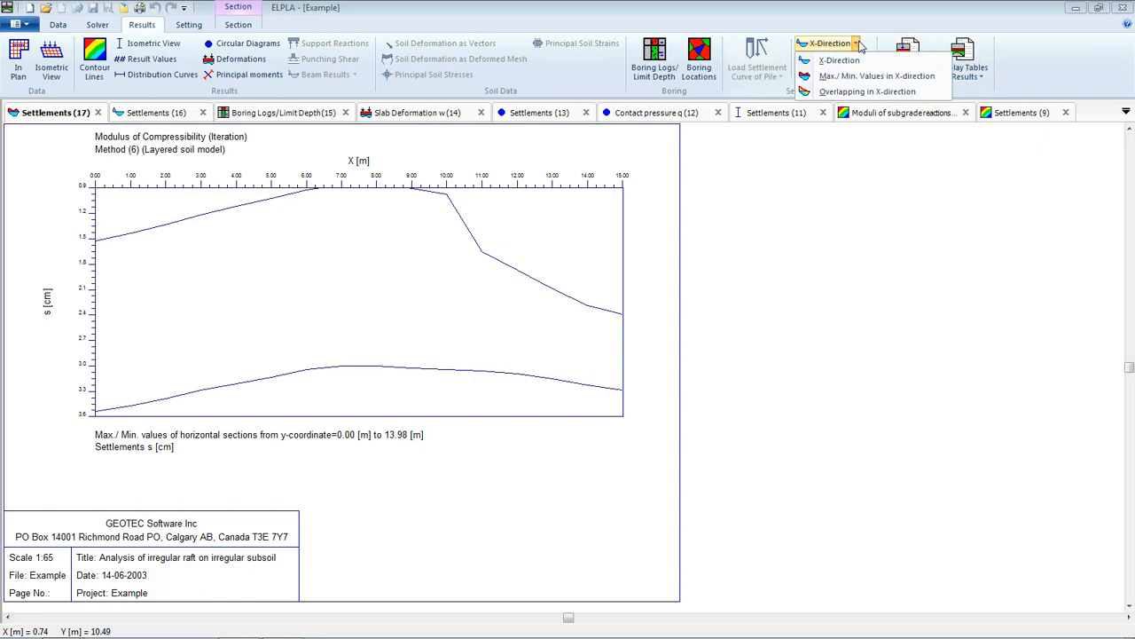
{"action": "left_click", "coordinate": [837, 92]}
{"action": "left_click", "coordinate": [651, 335]}
{"action": "left_click", "coordinate": [435, 281]}
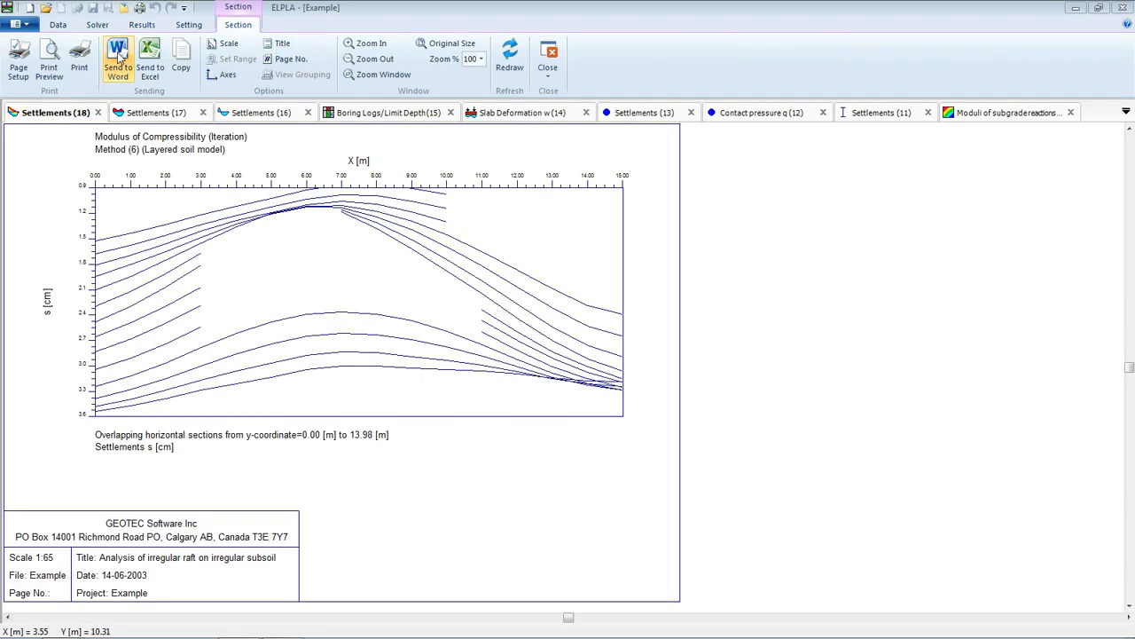
Plot the settlements along an arbitrary section from point (0.00, 0.00) to point (15.01, 13.98) m.
{"action": "left_click", "coordinate": [142, 24]}
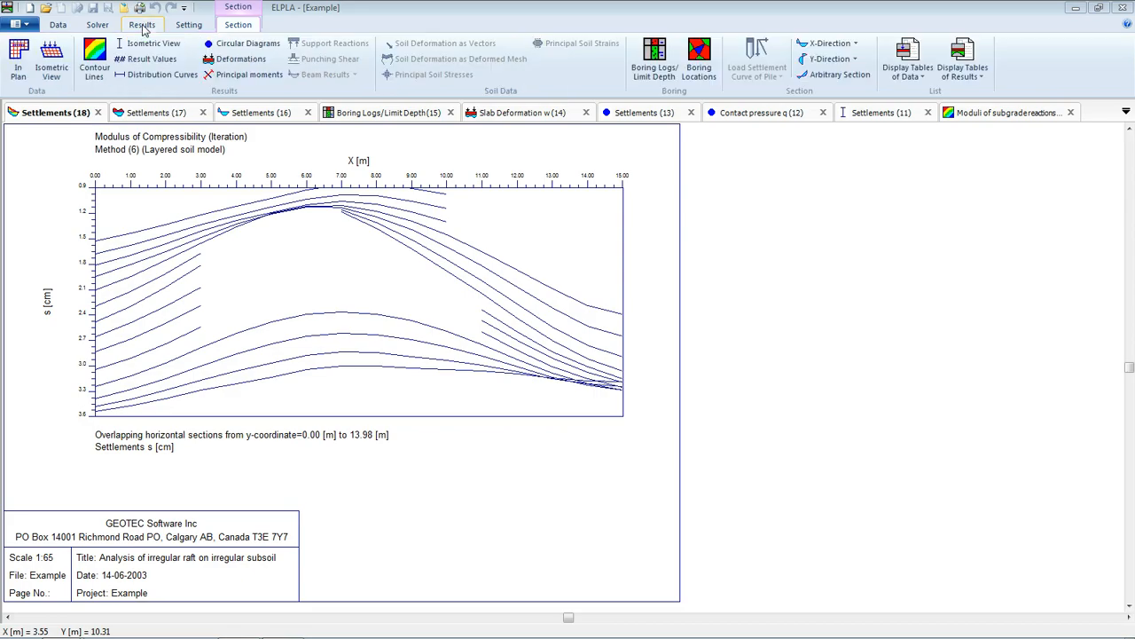
{"action": "left_click", "coordinate": [840, 75]}
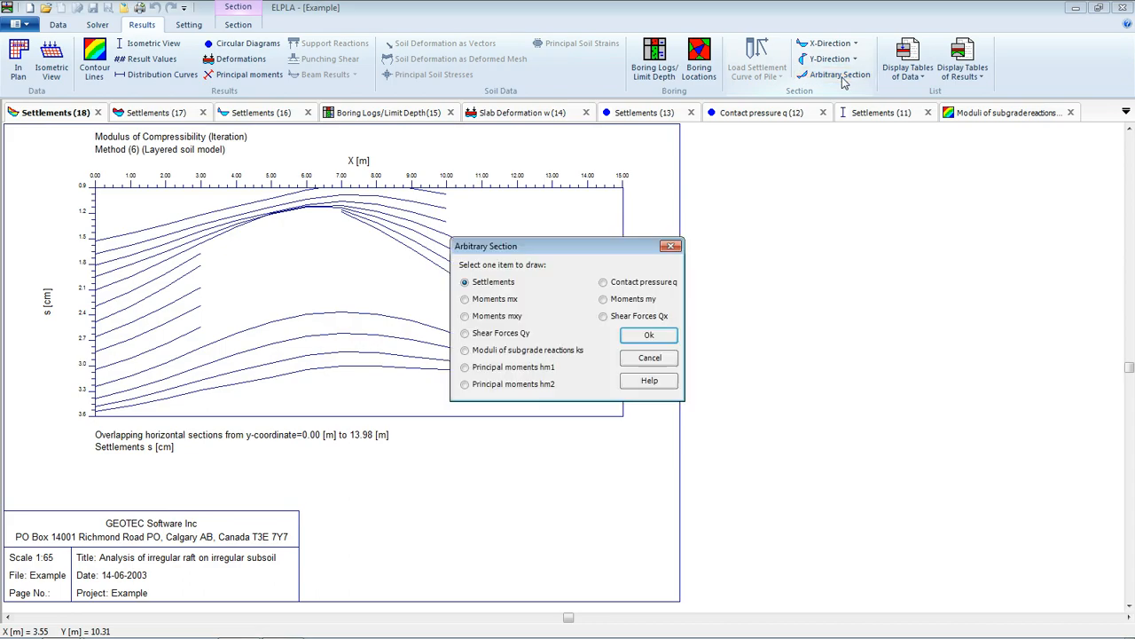
{"action": "left_click", "coordinate": [648, 338]}
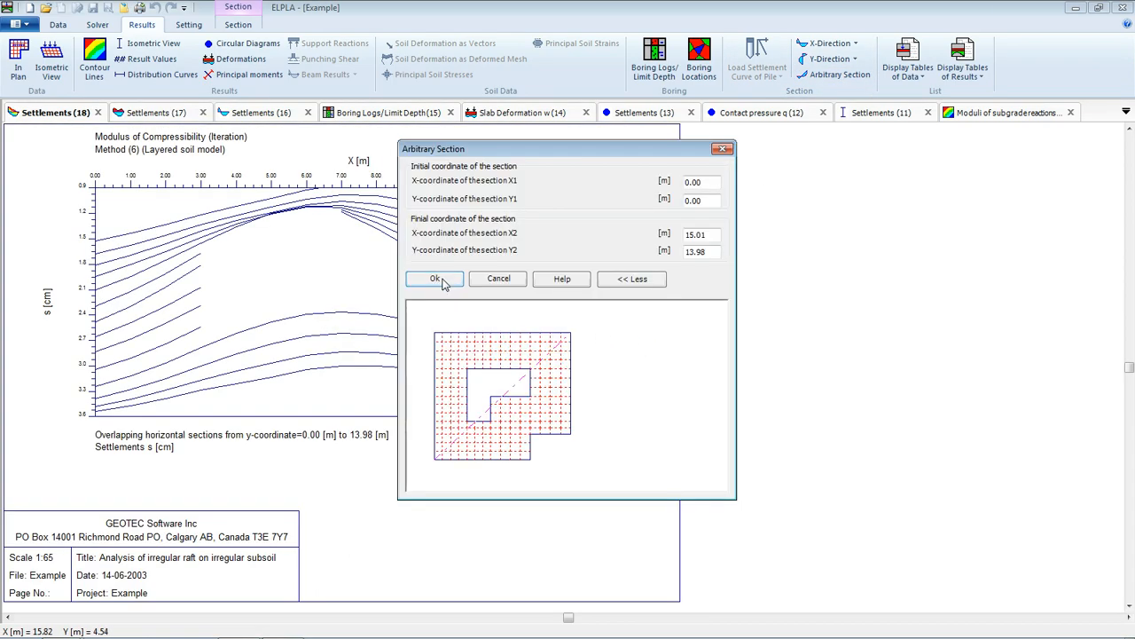
{"action": "left_click", "coordinate": [442, 279]}
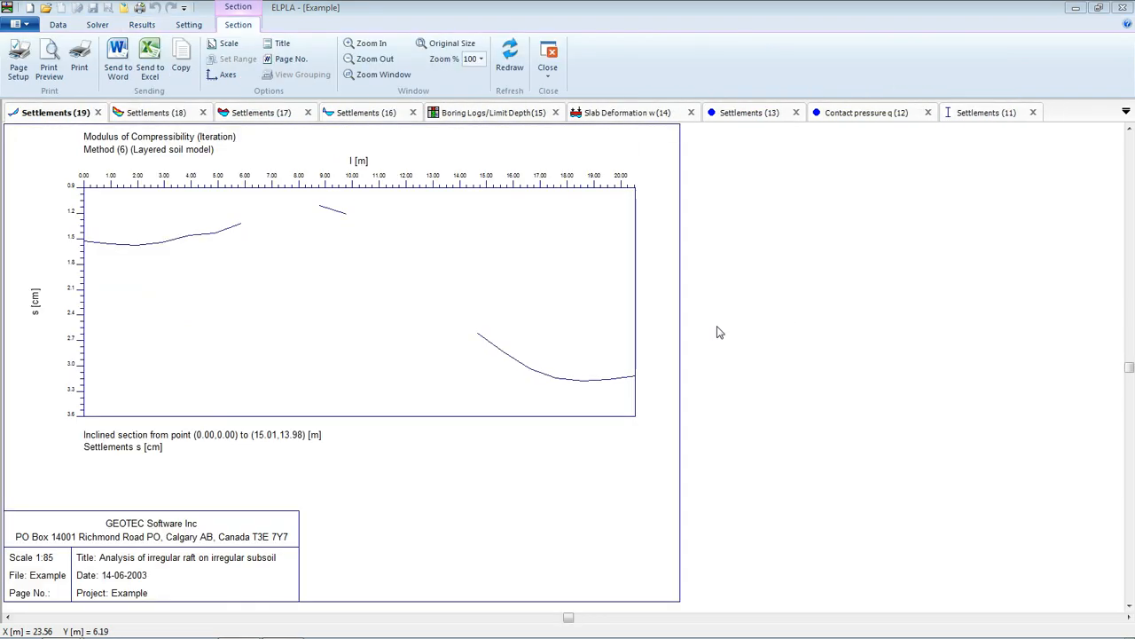
Display the data table of the loads.
{"action": "left_click", "coordinate": [142, 24]}
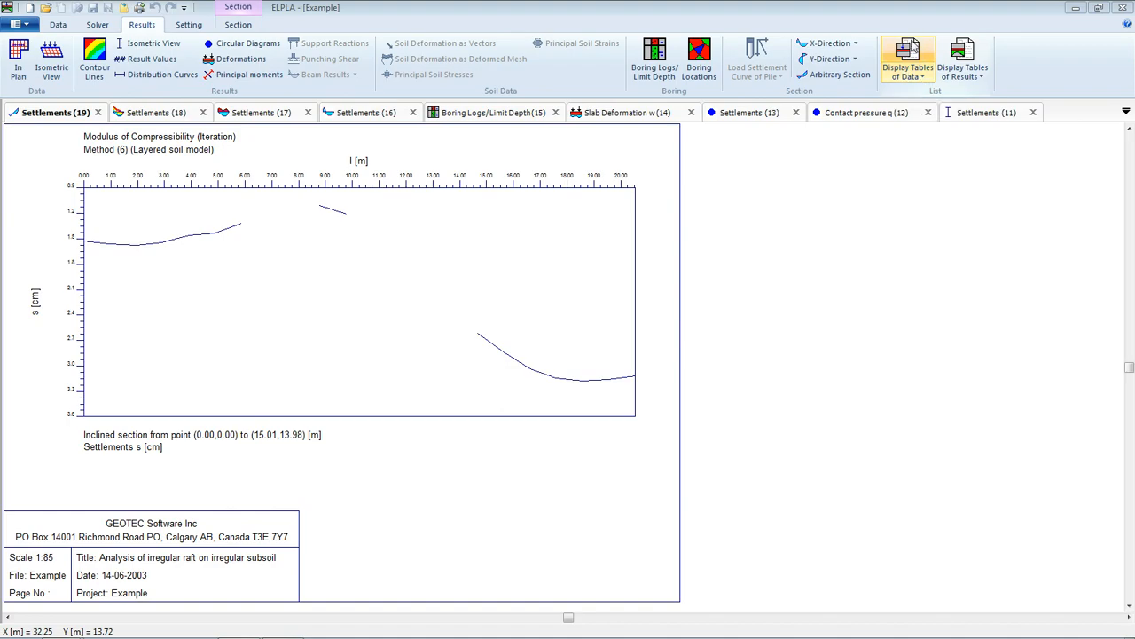
{"action": "left_click", "coordinate": [923, 78]}
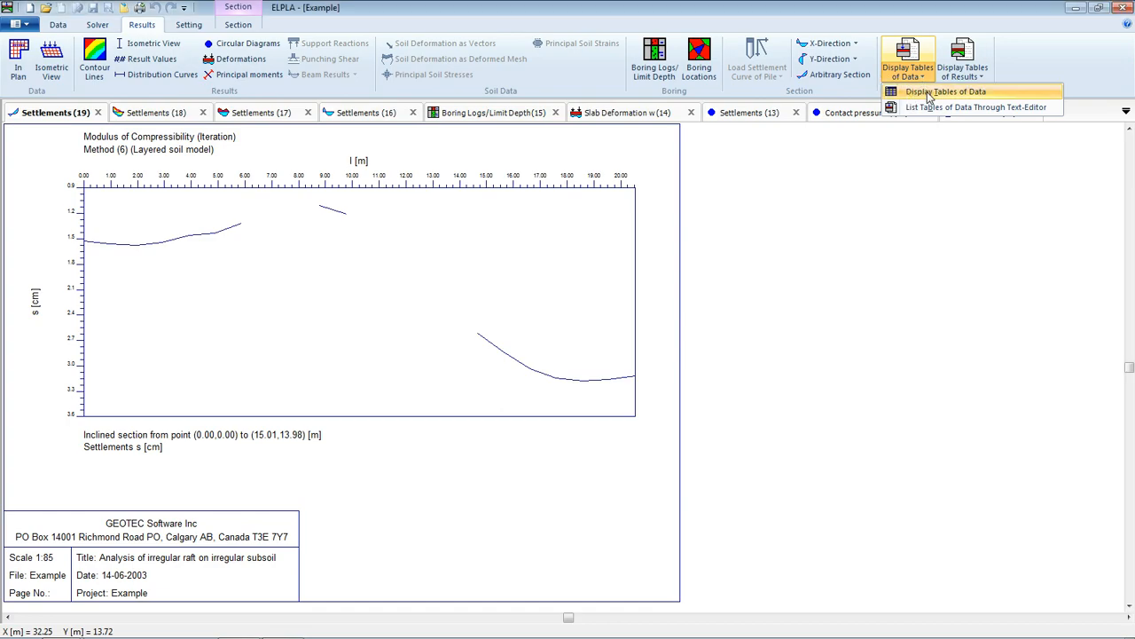
{"action": "left_click", "coordinate": [929, 93]}
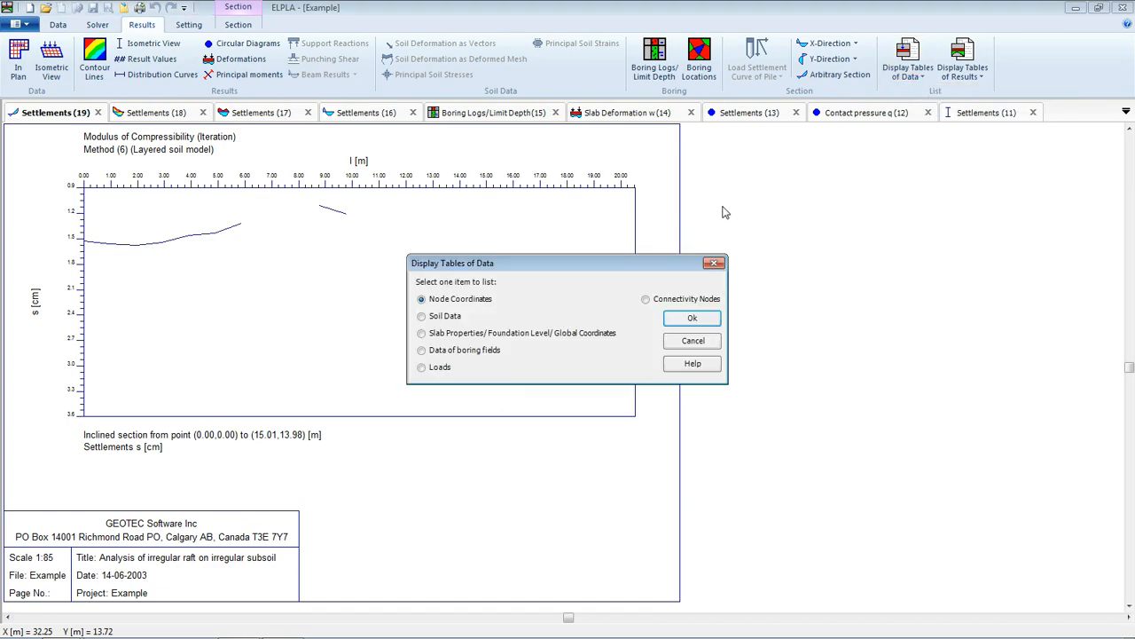
{"action": "left_click", "coordinate": [435, 371]}
{"action": "left_click", "coordinate": [692, 319]}
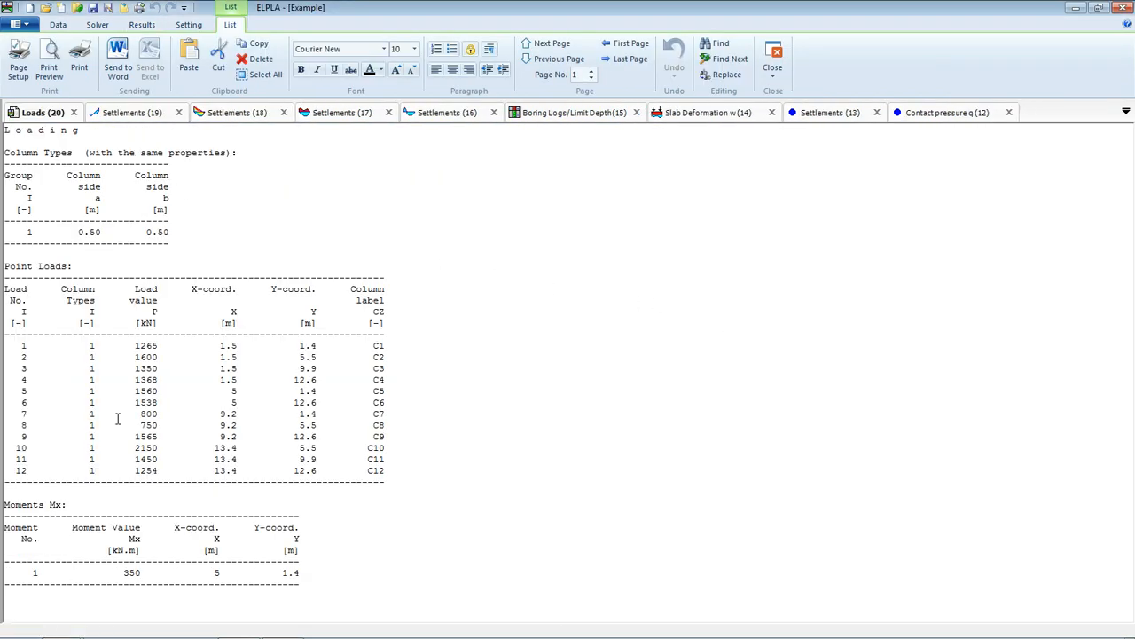